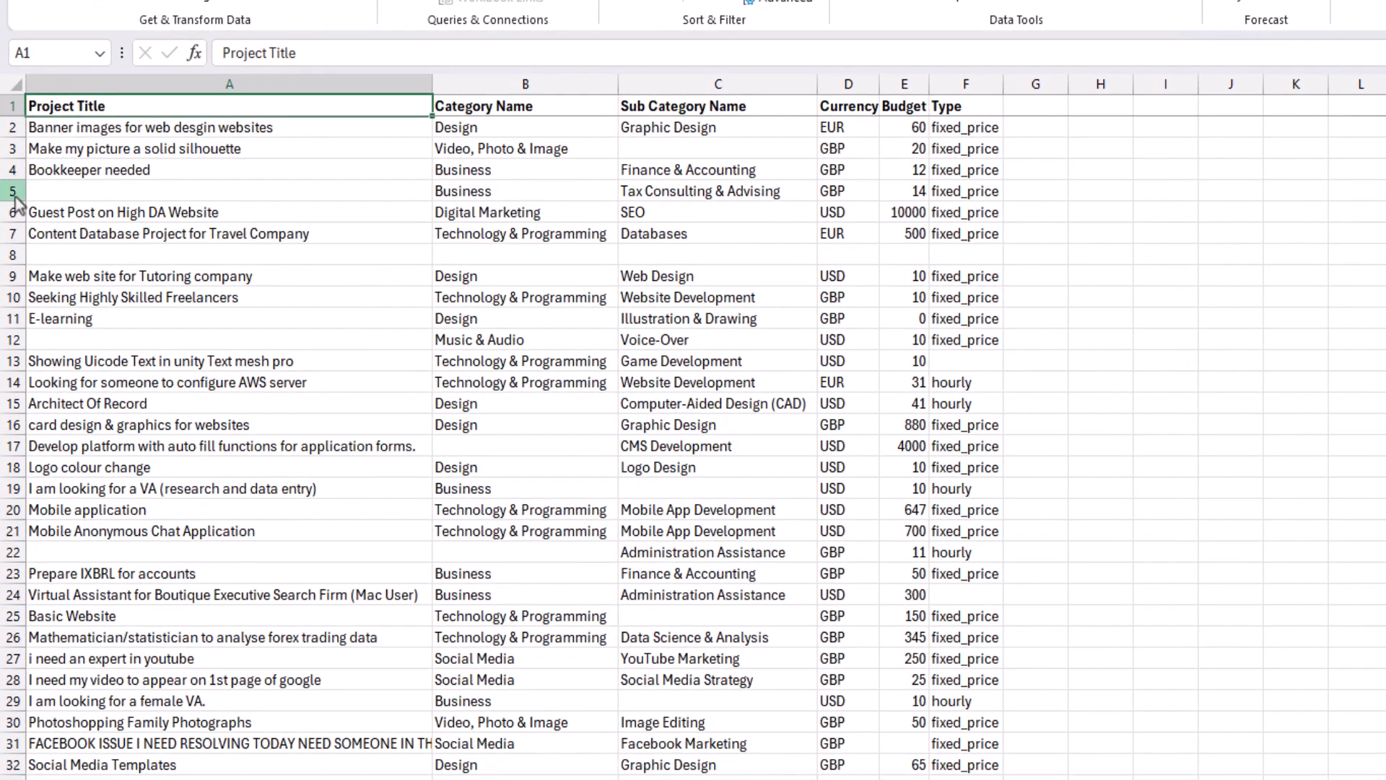
- Try to delete row 5, the record with the missing project title
left_click(10, 249)
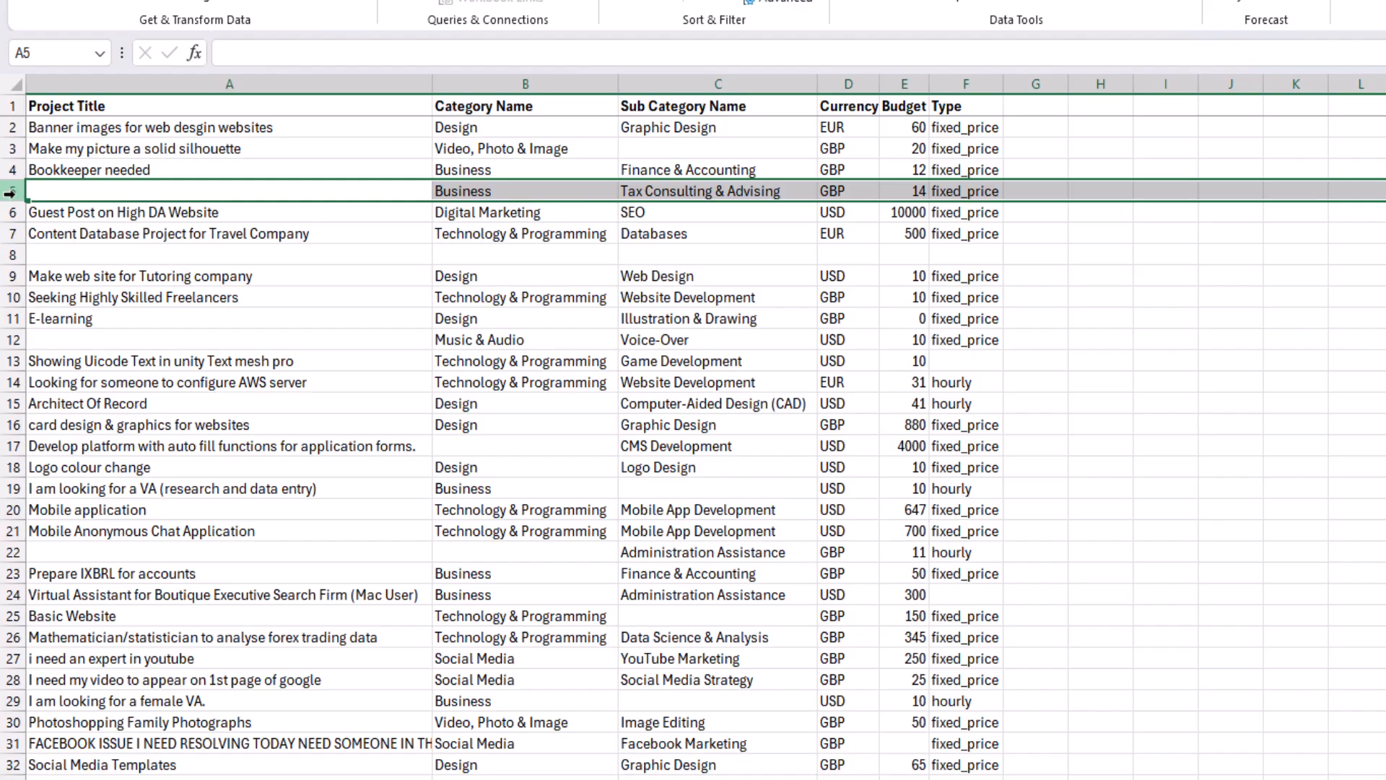
right_click(15, 193)
left_click(176, 439)
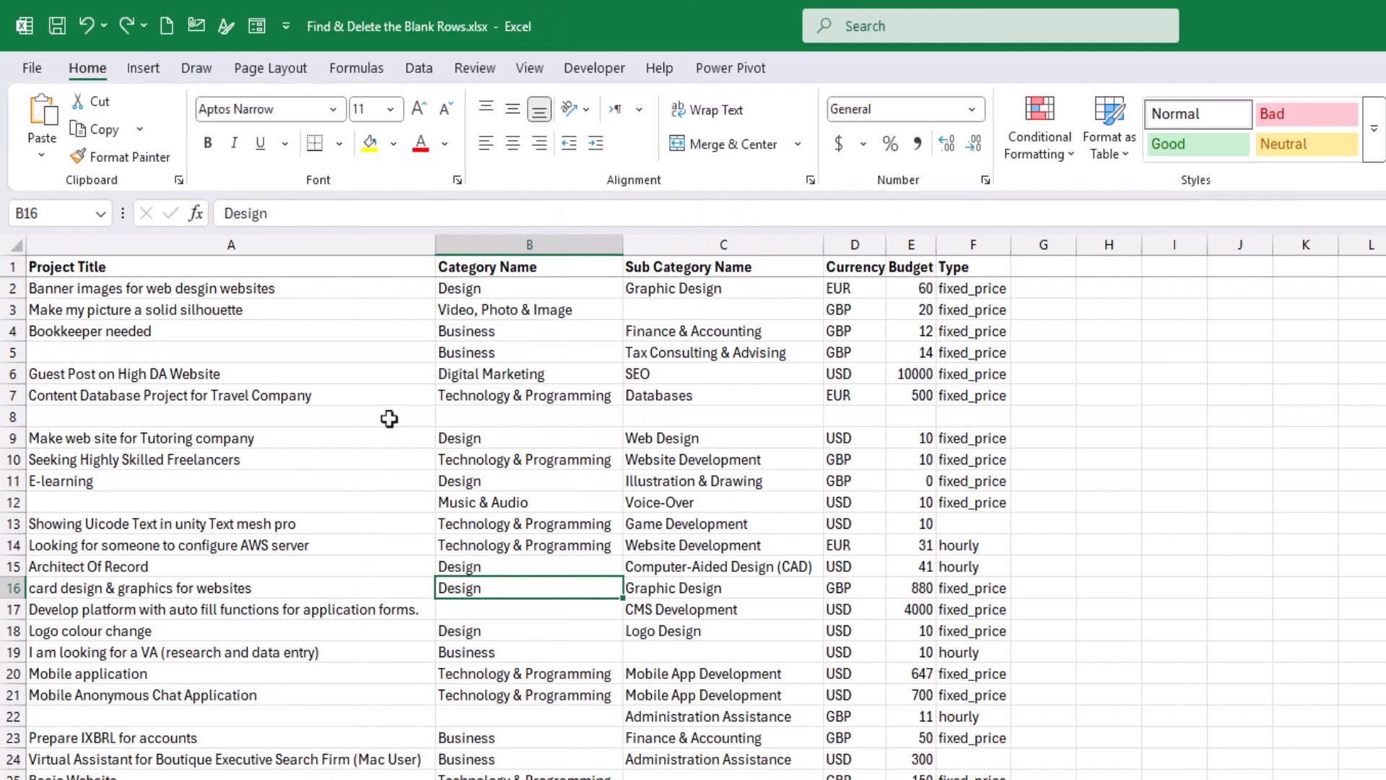
left_click(279, 244)
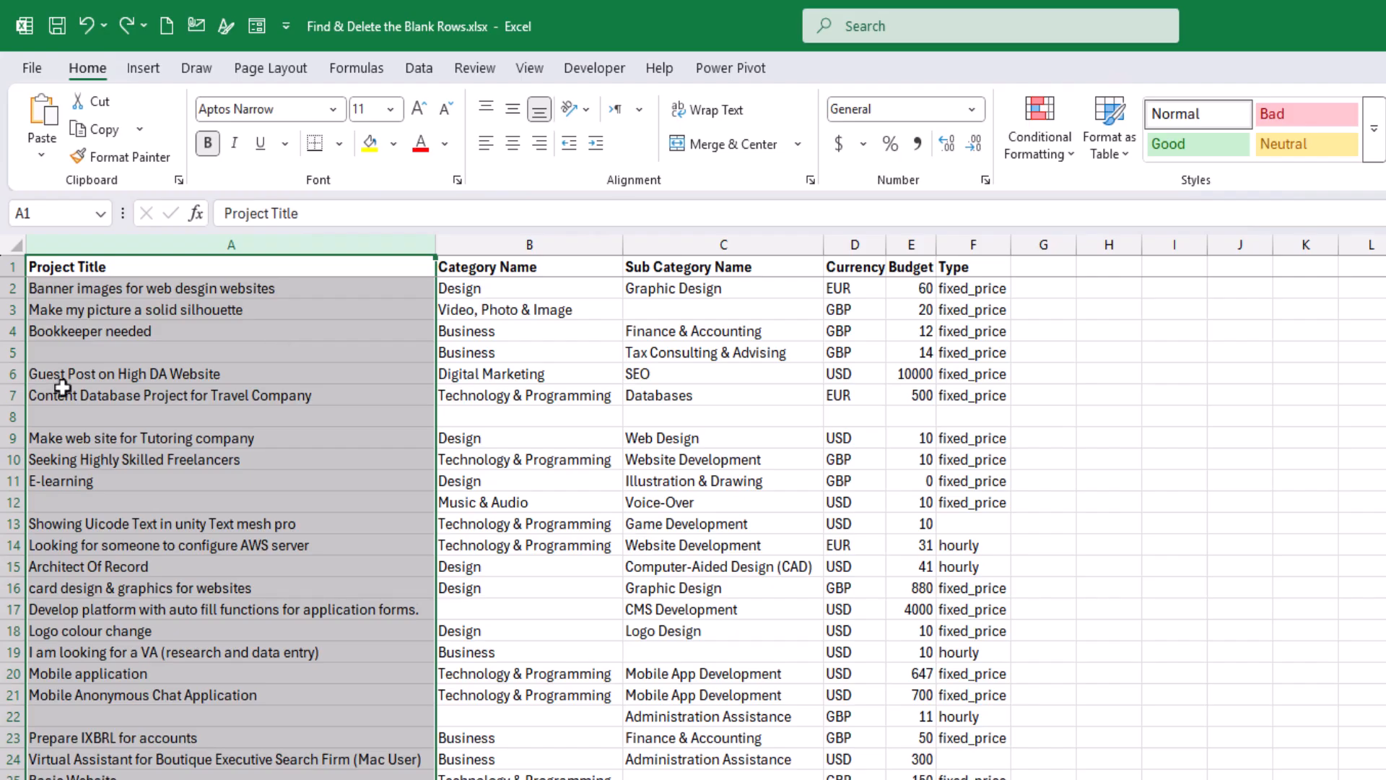
left_click(218, 376)
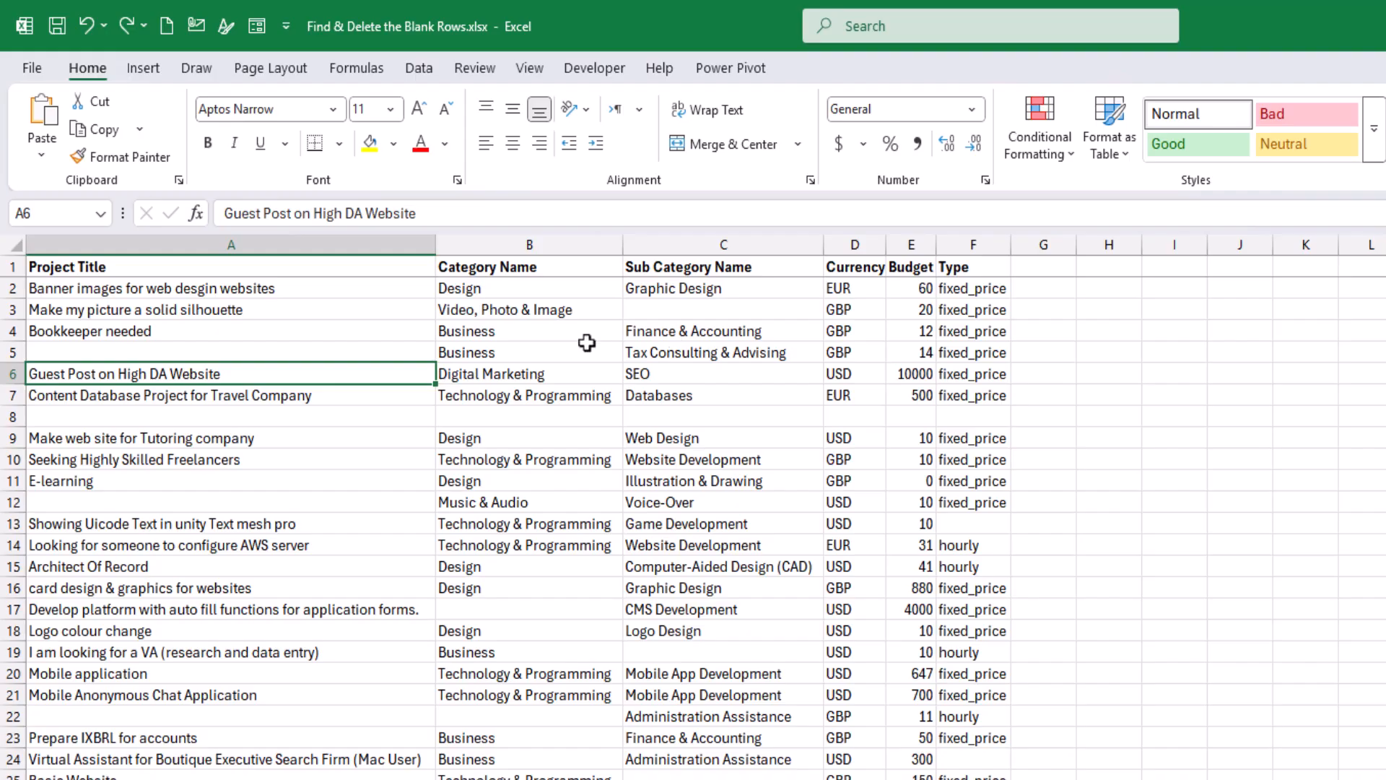
left_click(7, 309)
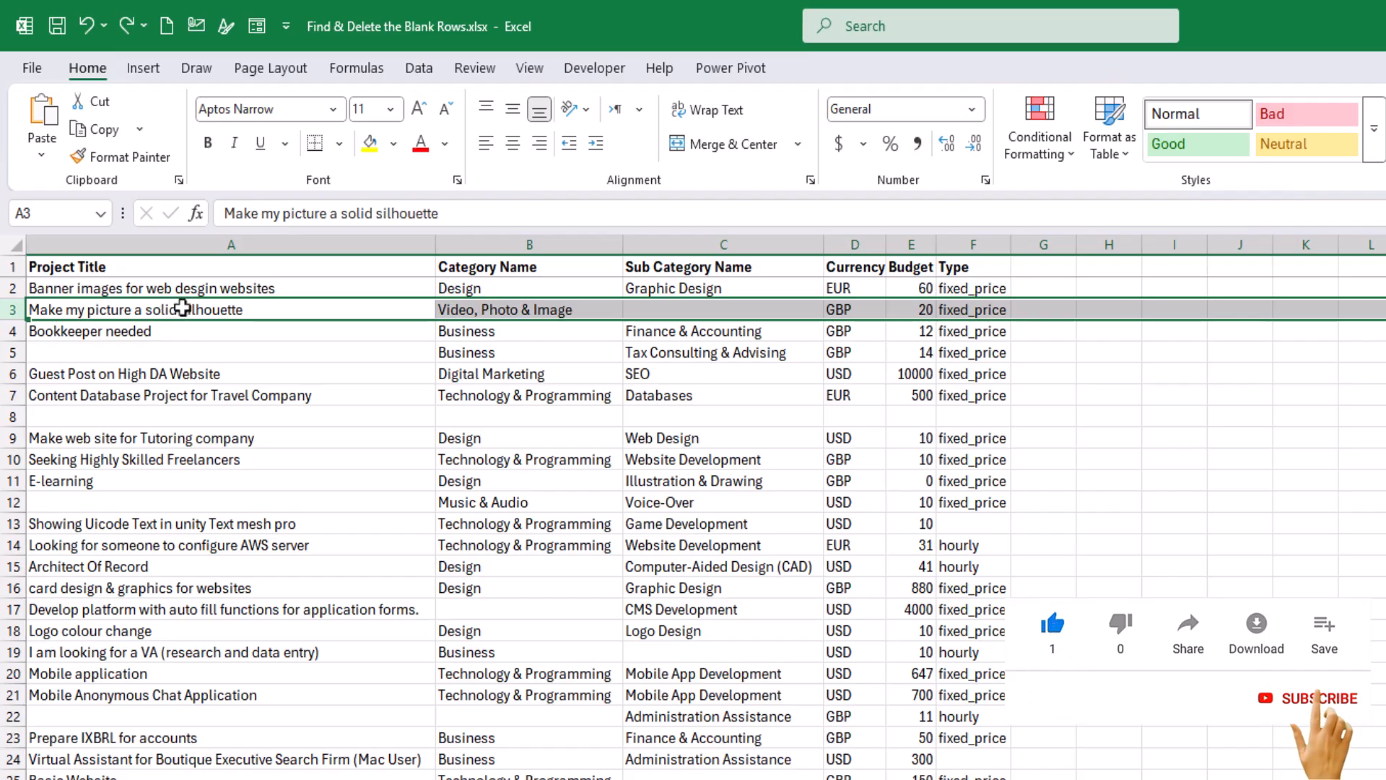
left_click(144, 375)
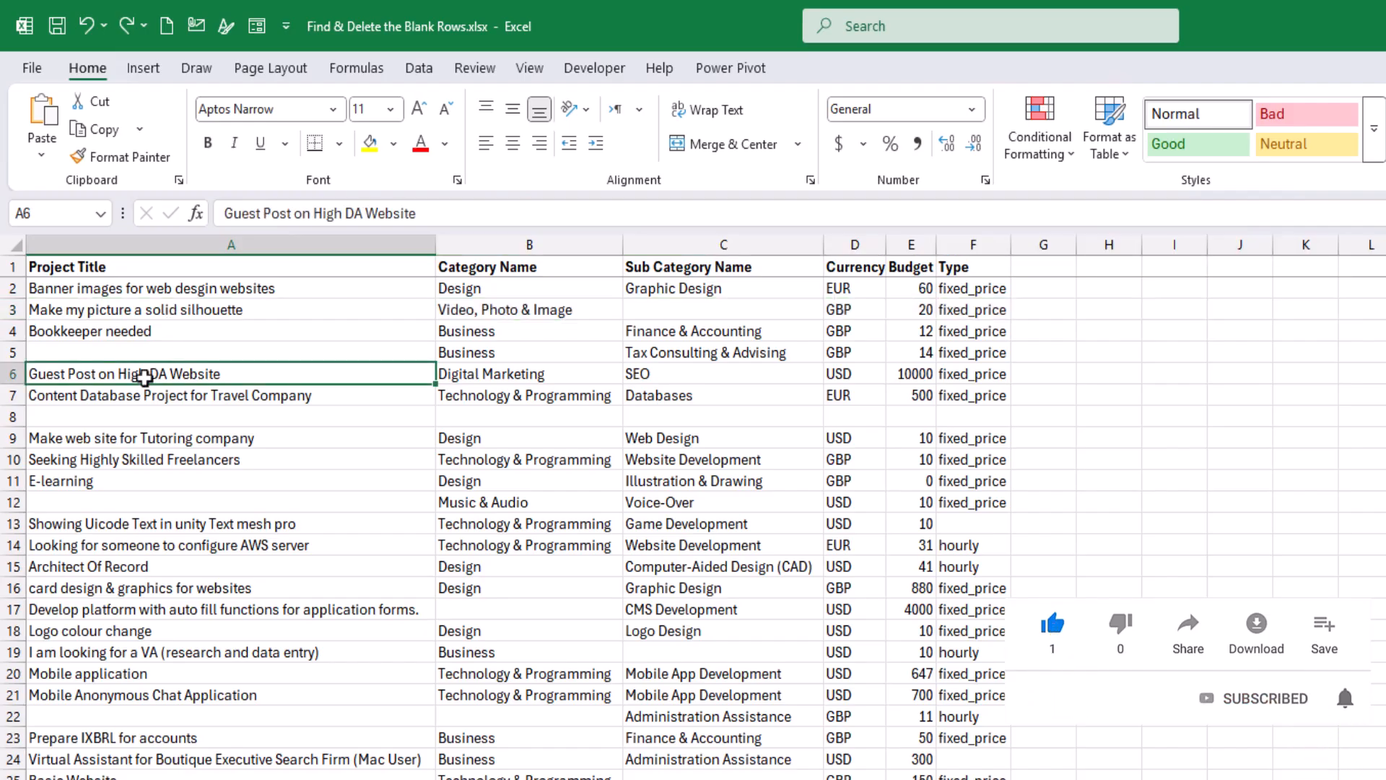
- Select only the blank cells in the Project Title data, from row 2 to row 1097, using Go To Special with Blanks
key("ctrl+End")
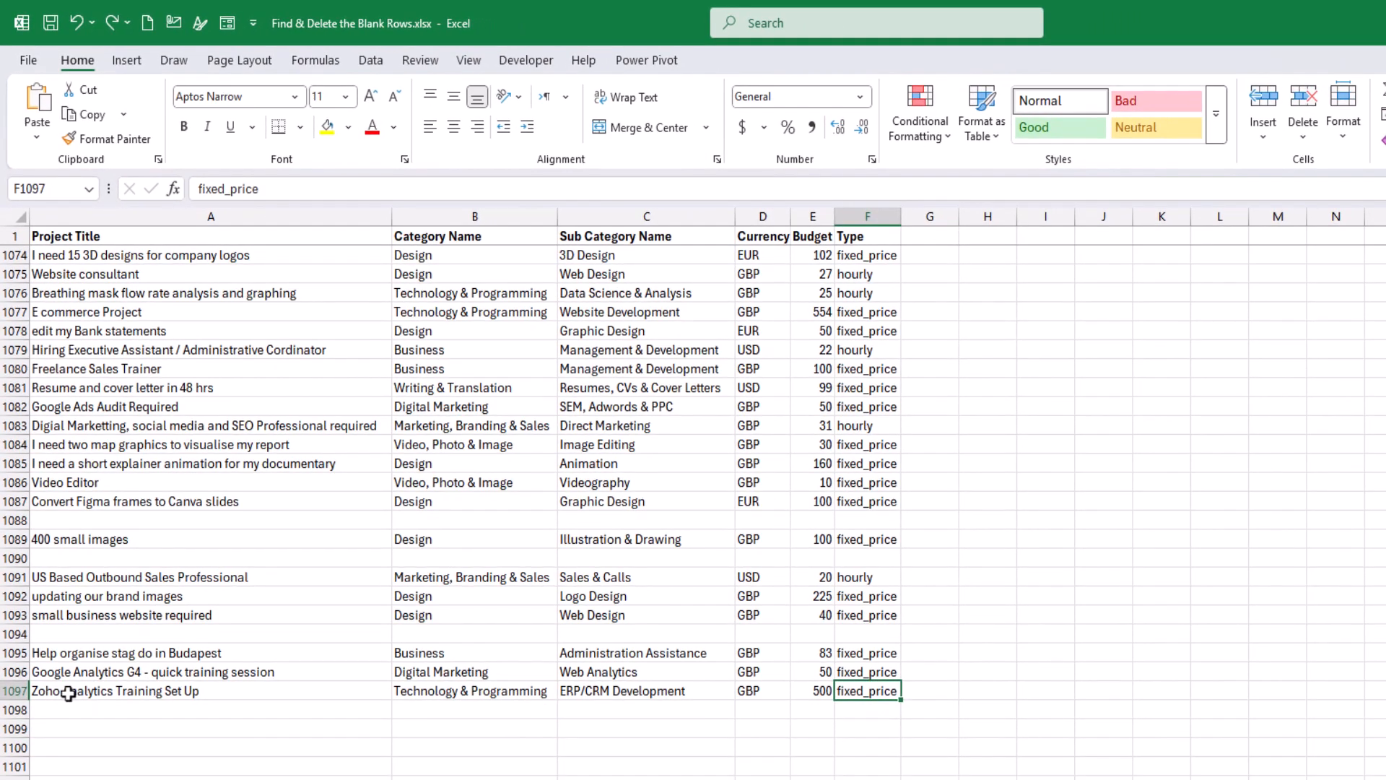
left_click(68, 693)
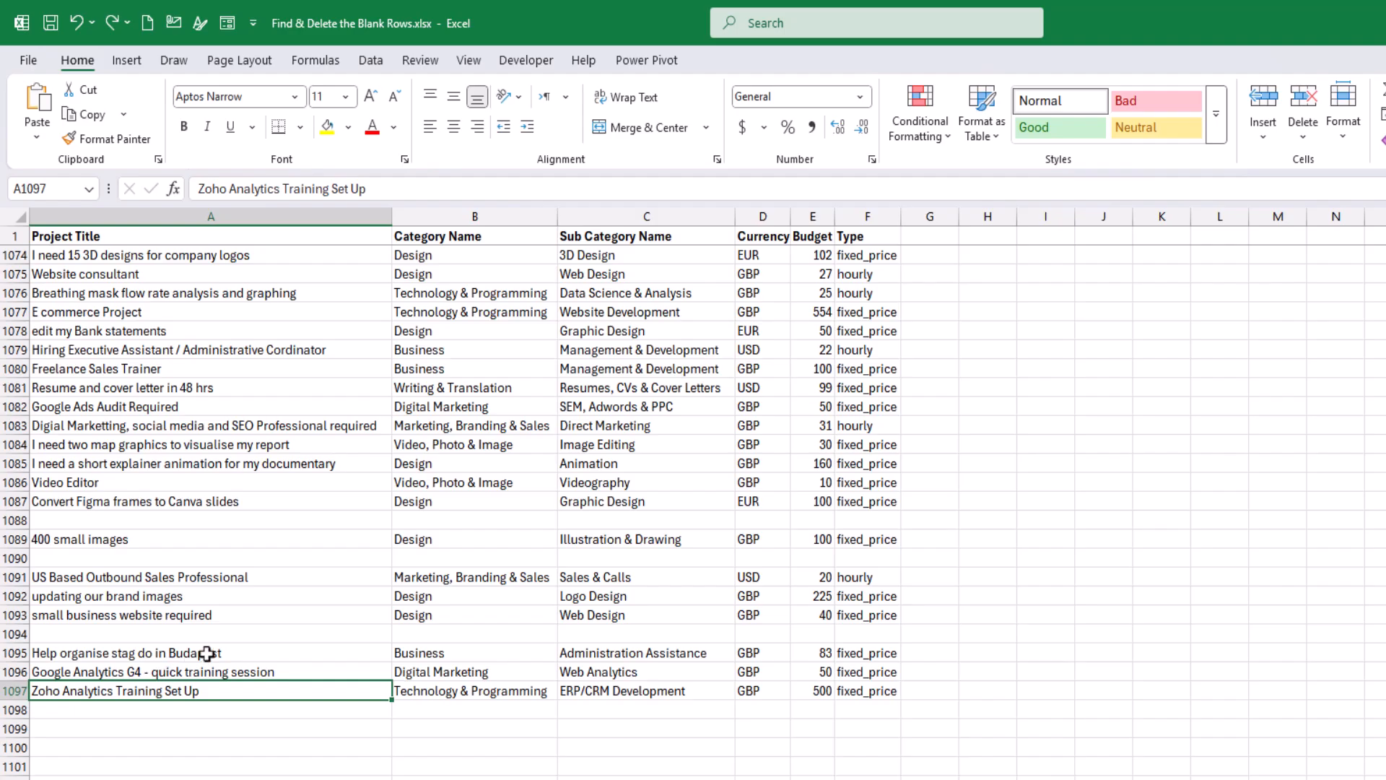
key("ctrl+shift+Home")
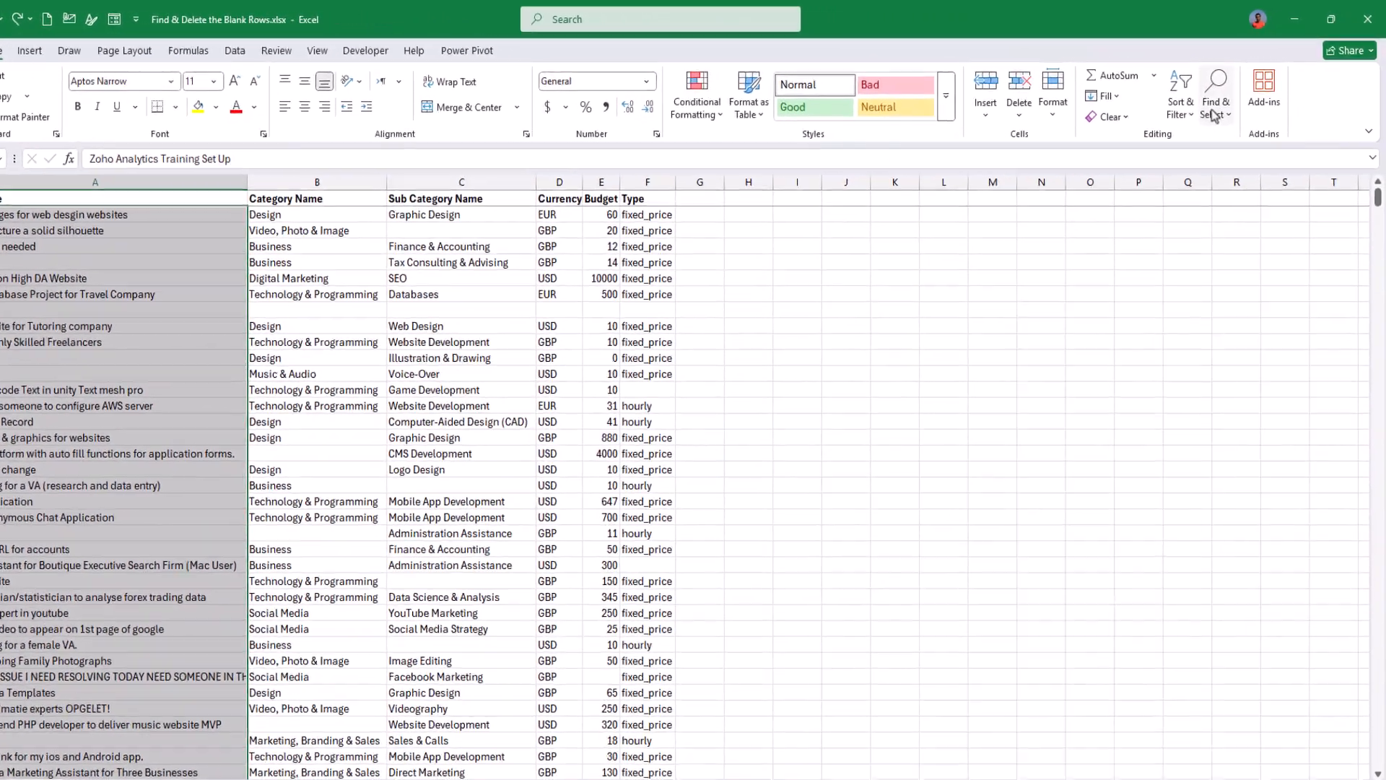
left_click(1225, 109)
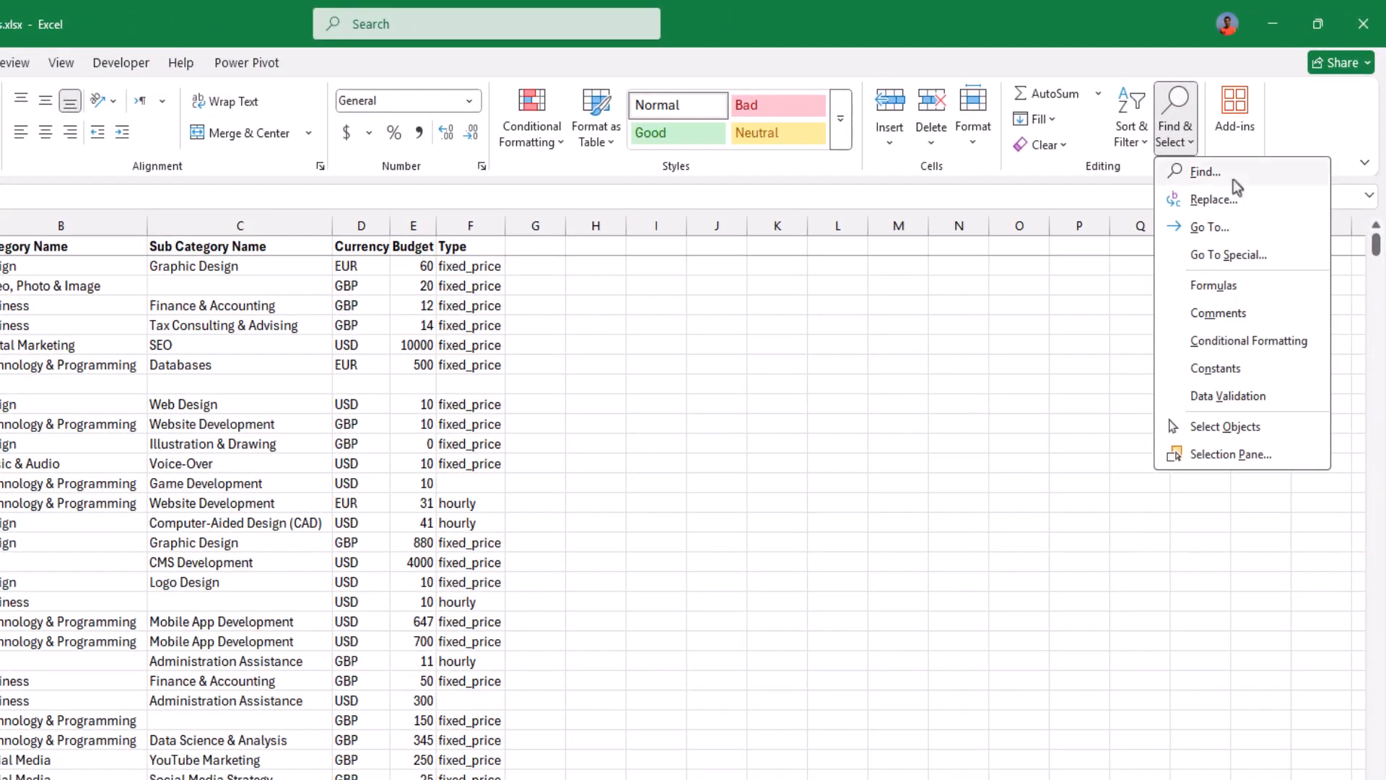
left_click(1222, 228)
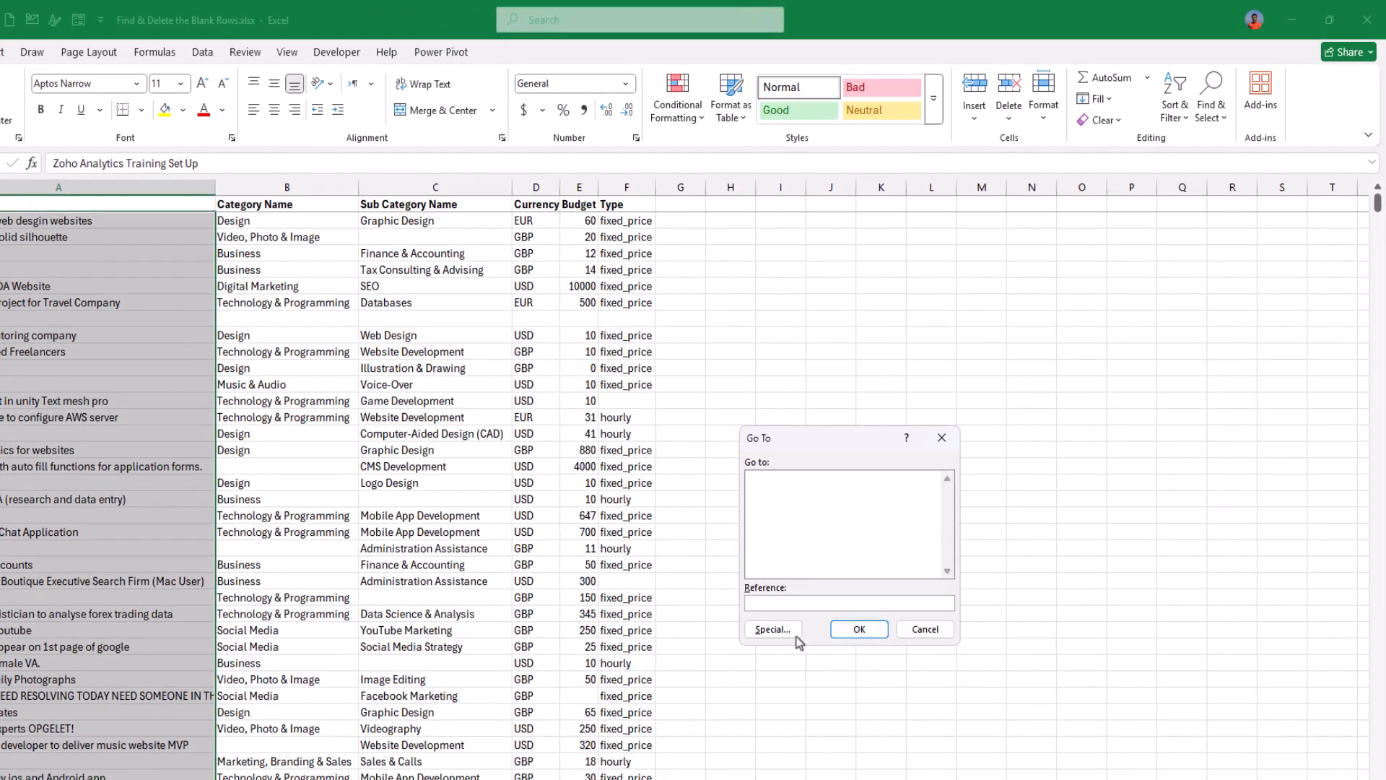
left_click(762, 640)
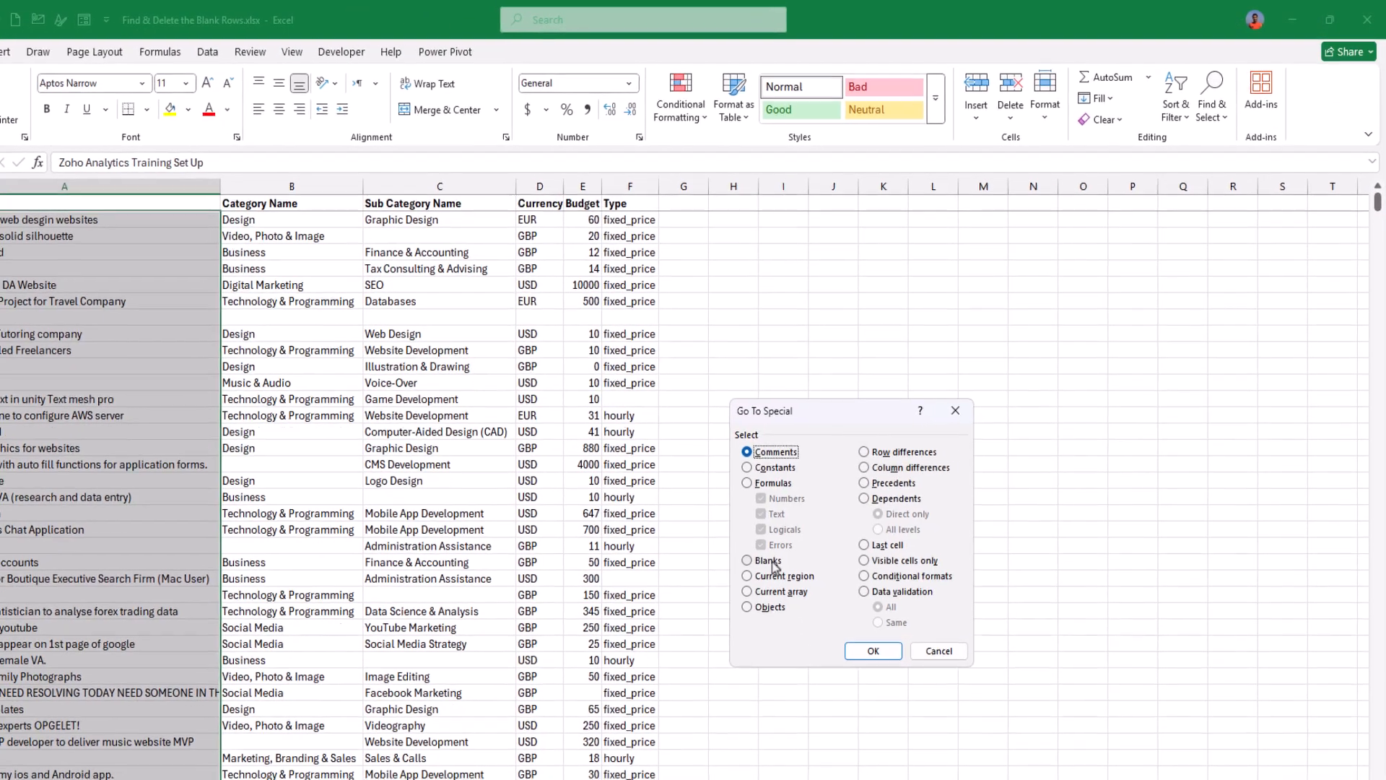
left_click(768, 561)
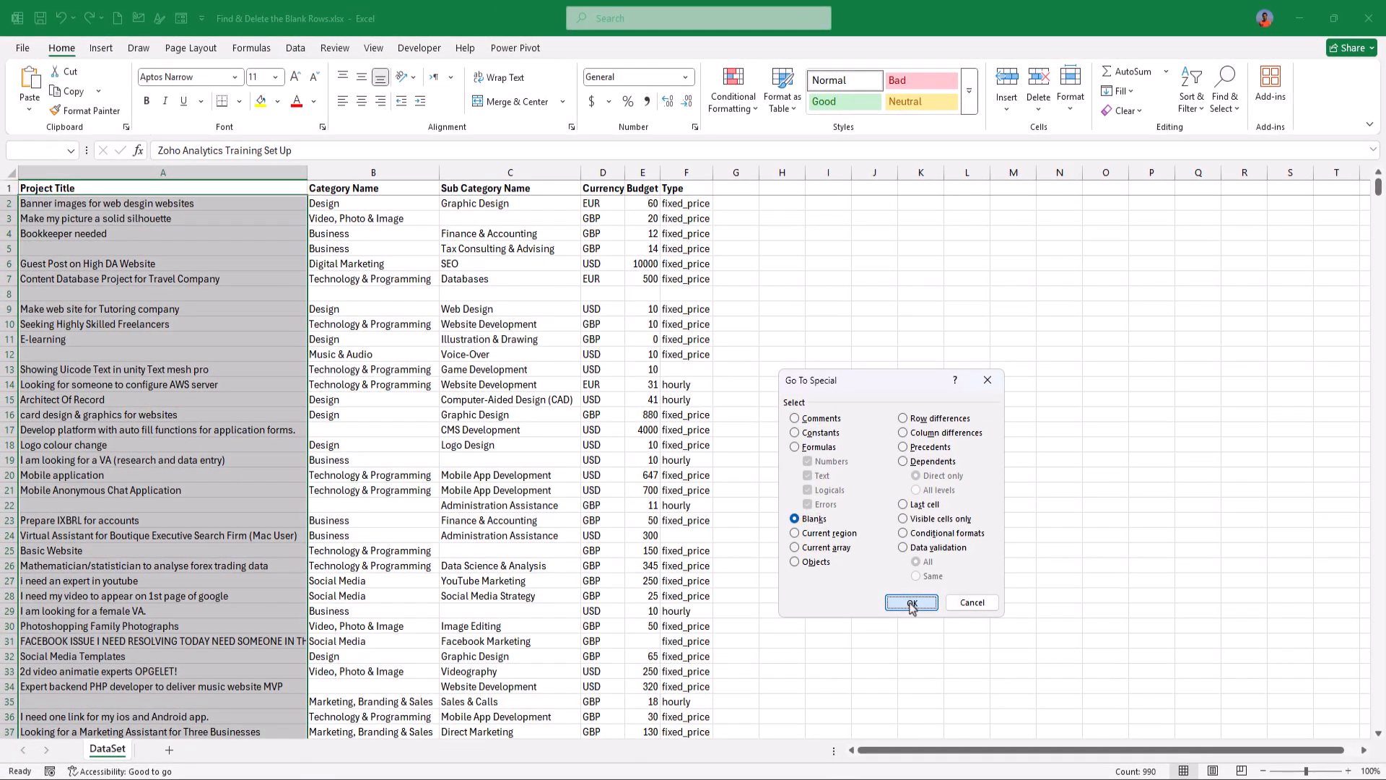
left_click(912, 603)
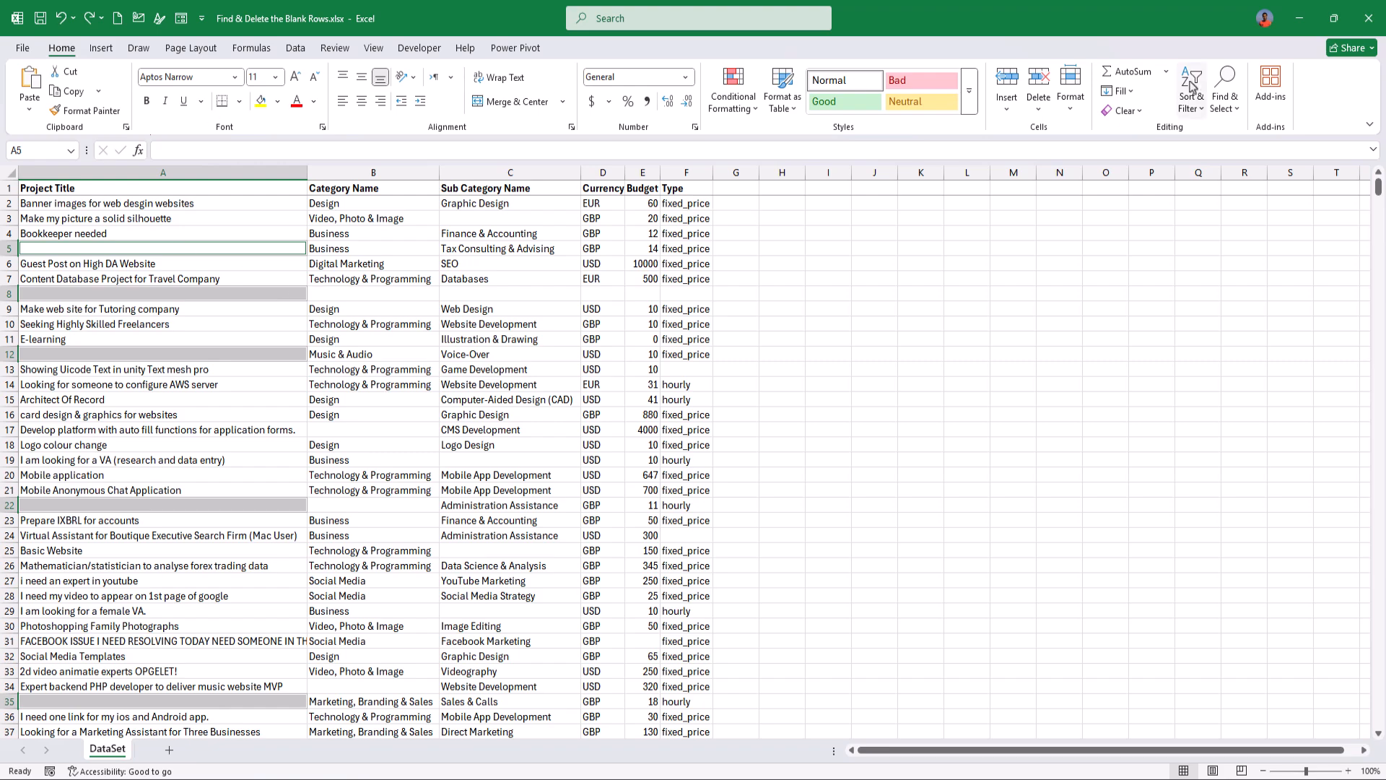
- Delete the sheet rows of the selected blank Project Title cells, and undo that deletion
left_click(1039, 110)
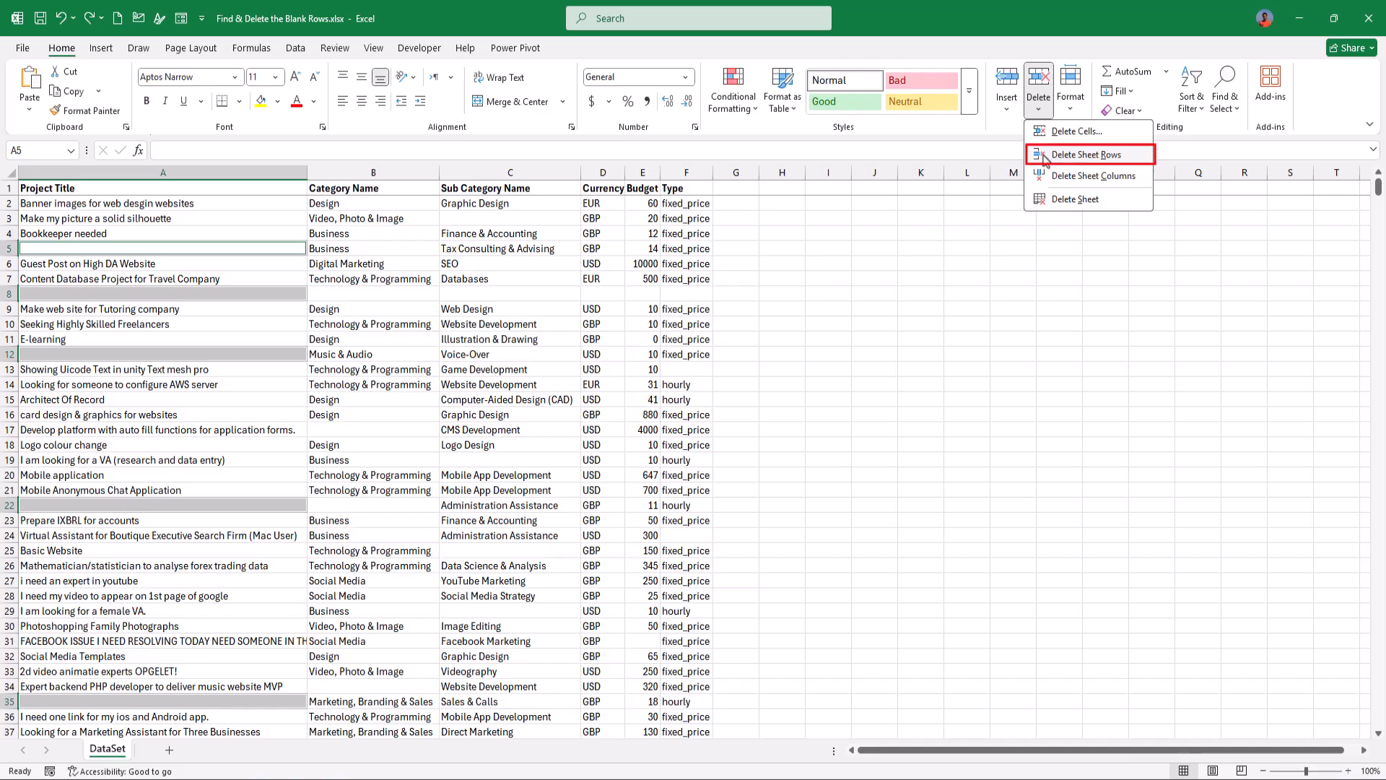
left_click(1086, 155)
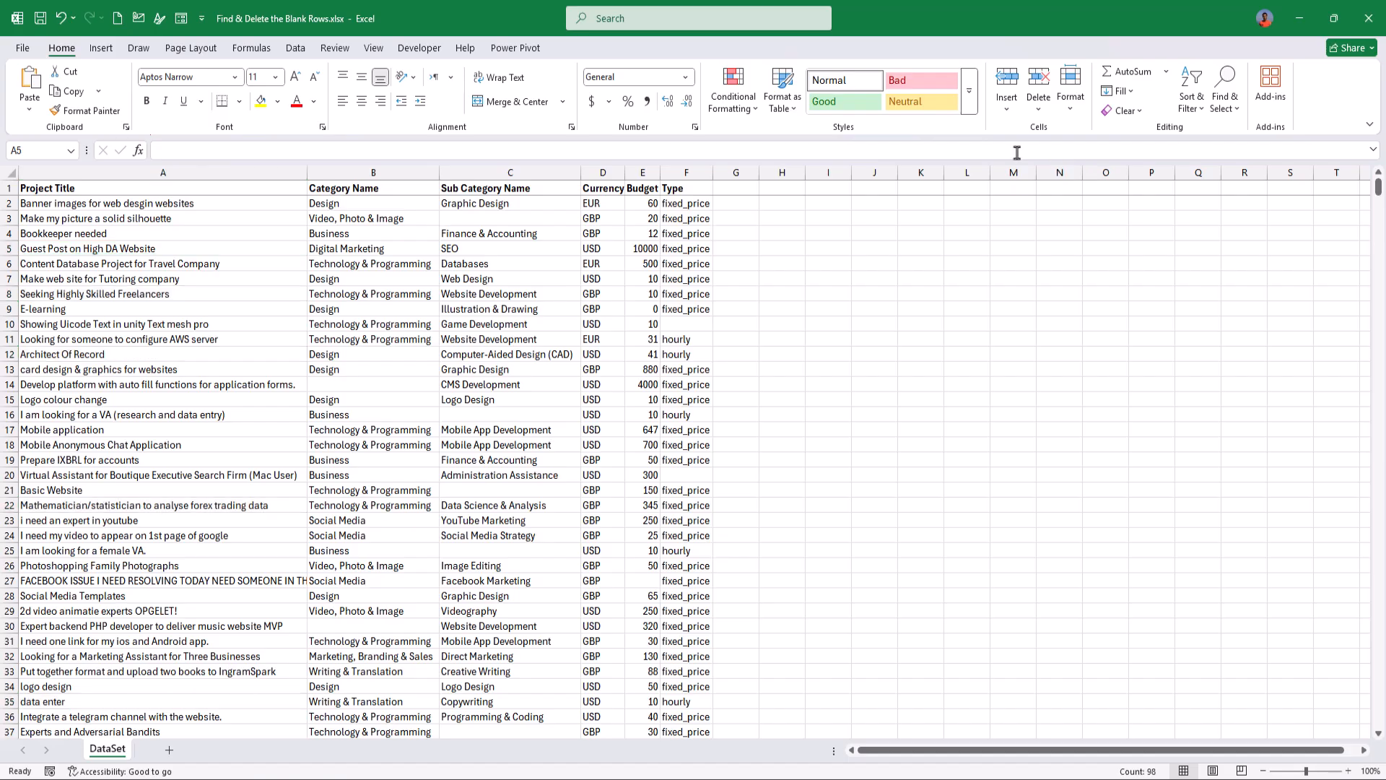
key("ctrl+z")
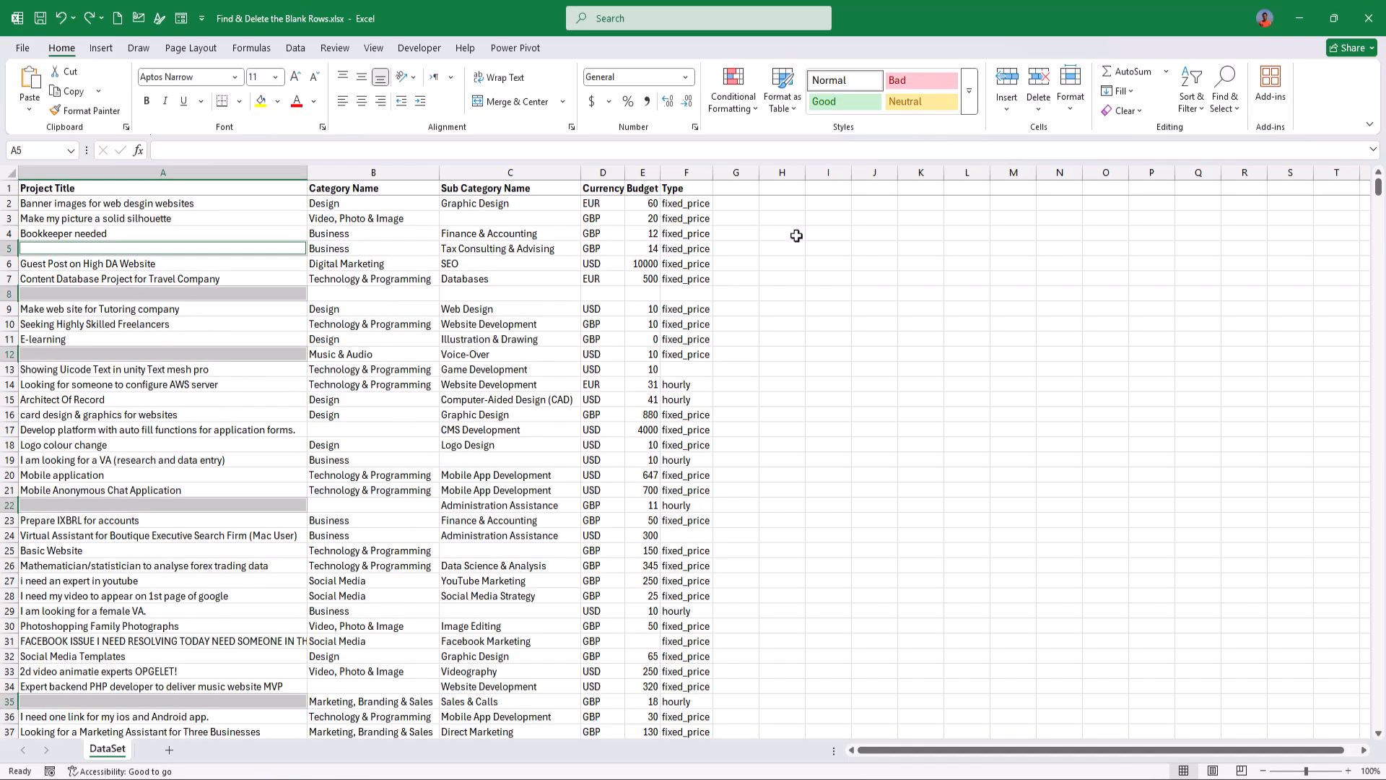
- Reselect the range A2:A1097 and reduce the selection to its Blanks through Go To Special
key("ctrl+End")
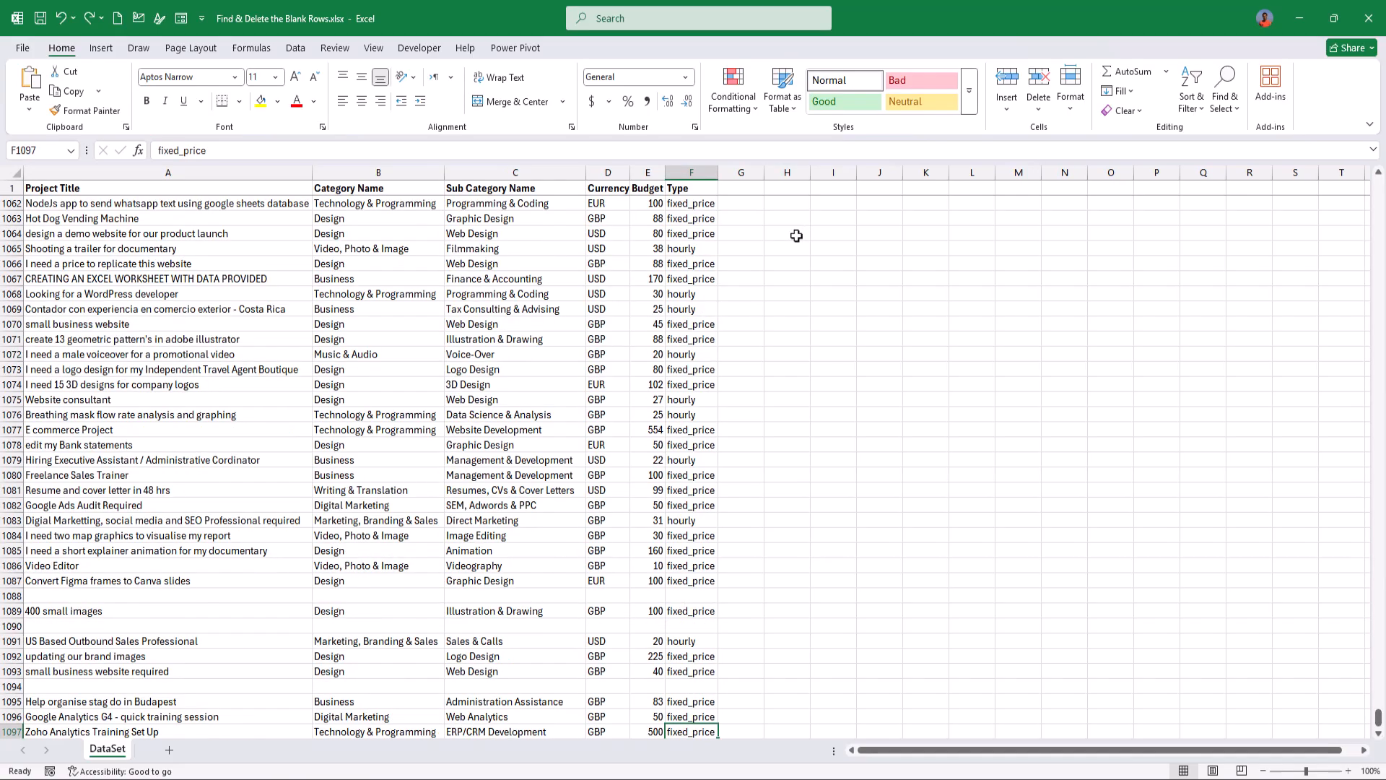
key("Home")
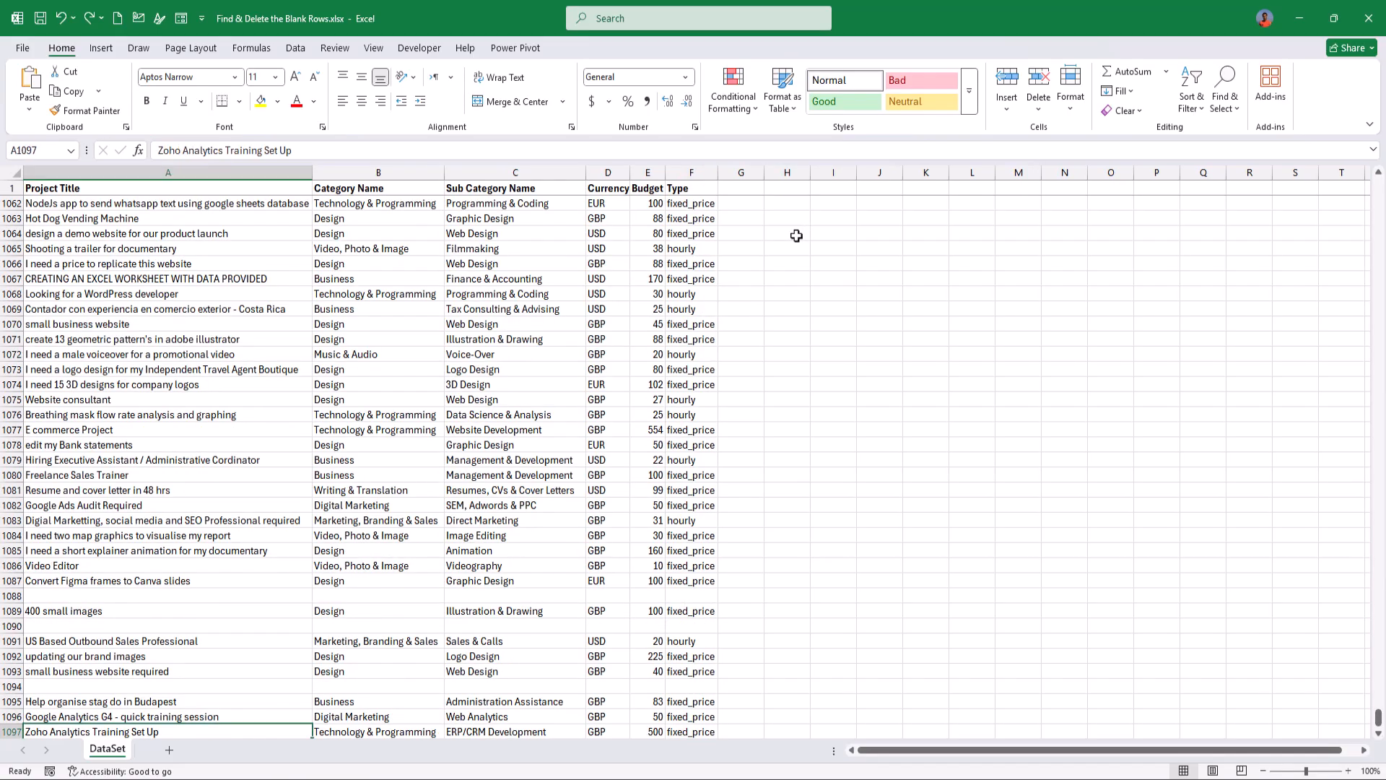
key("ctrl+shift+Home")
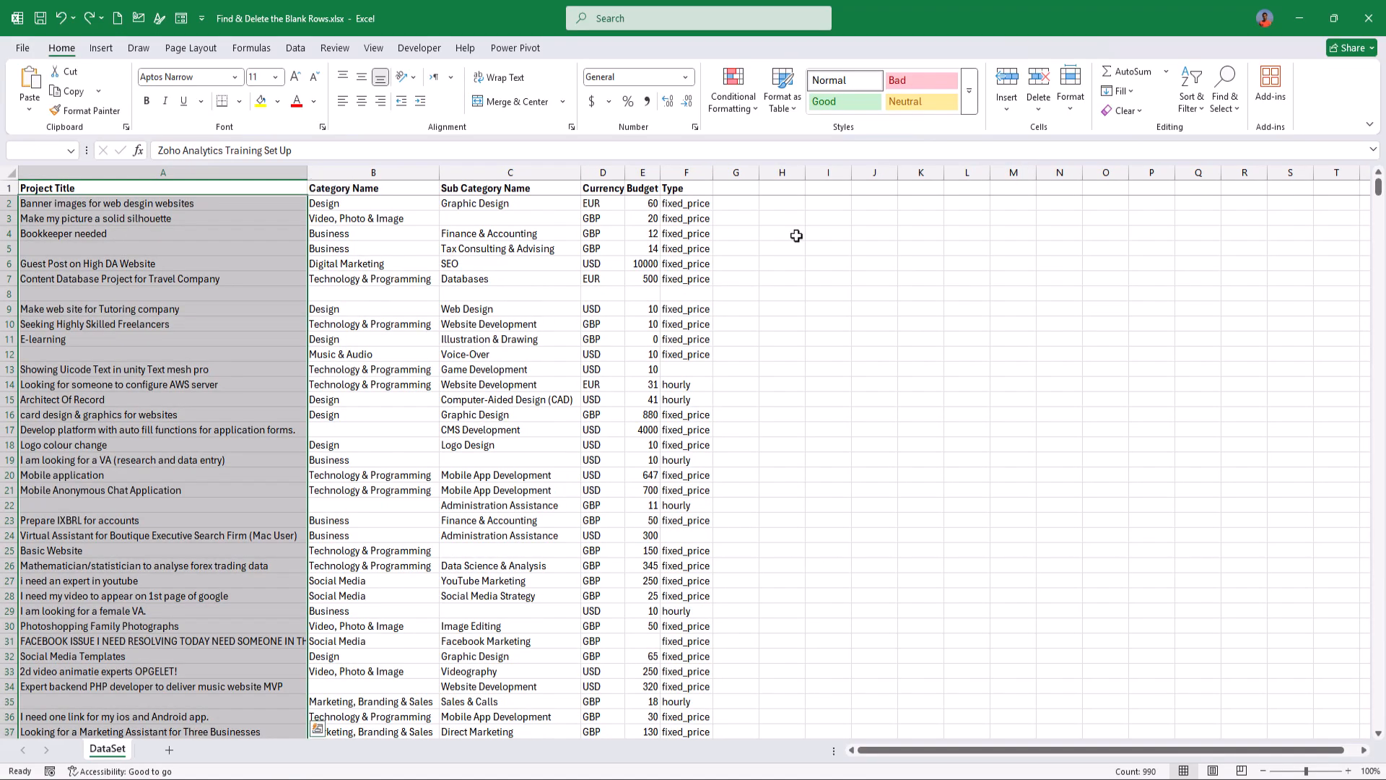
key("F5")
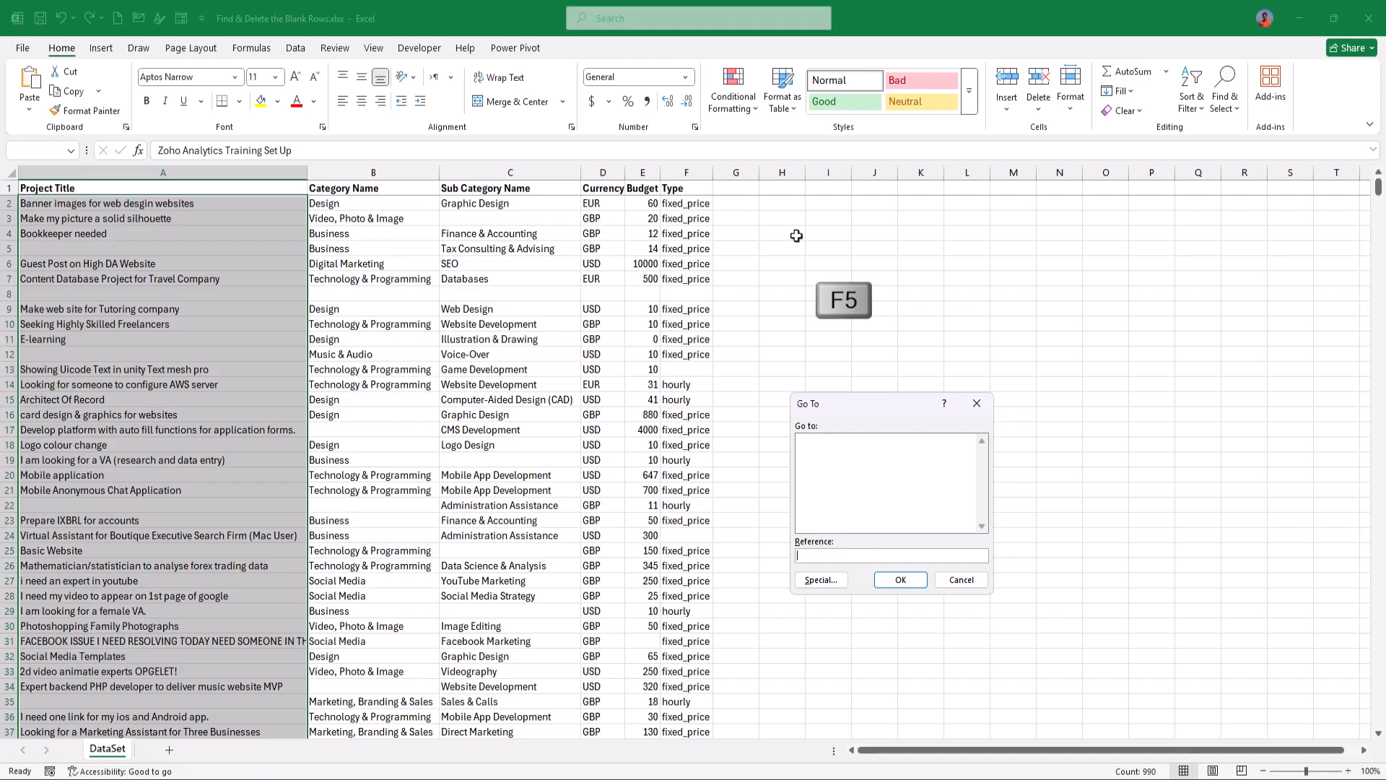
left_click(827, 584)
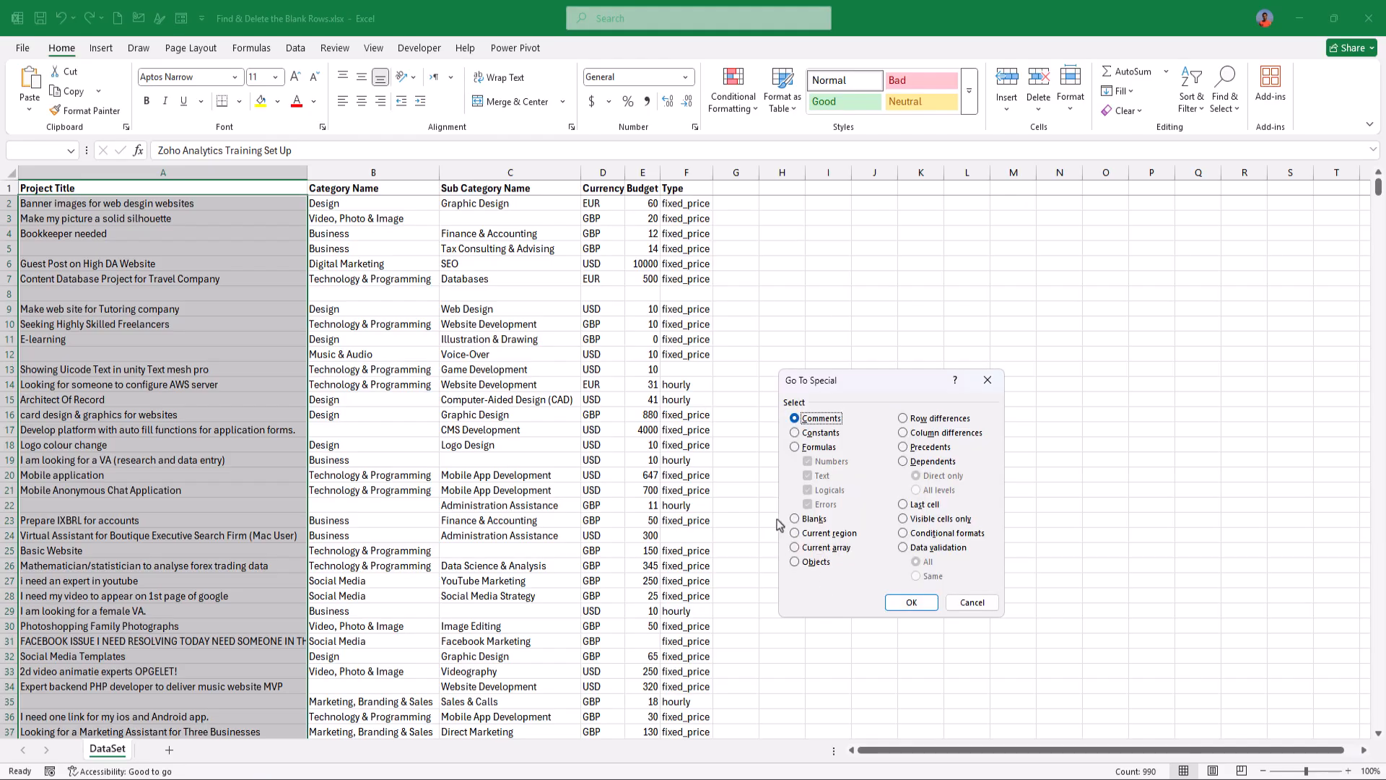
left_click(797, 519)
left_click(907, 602)
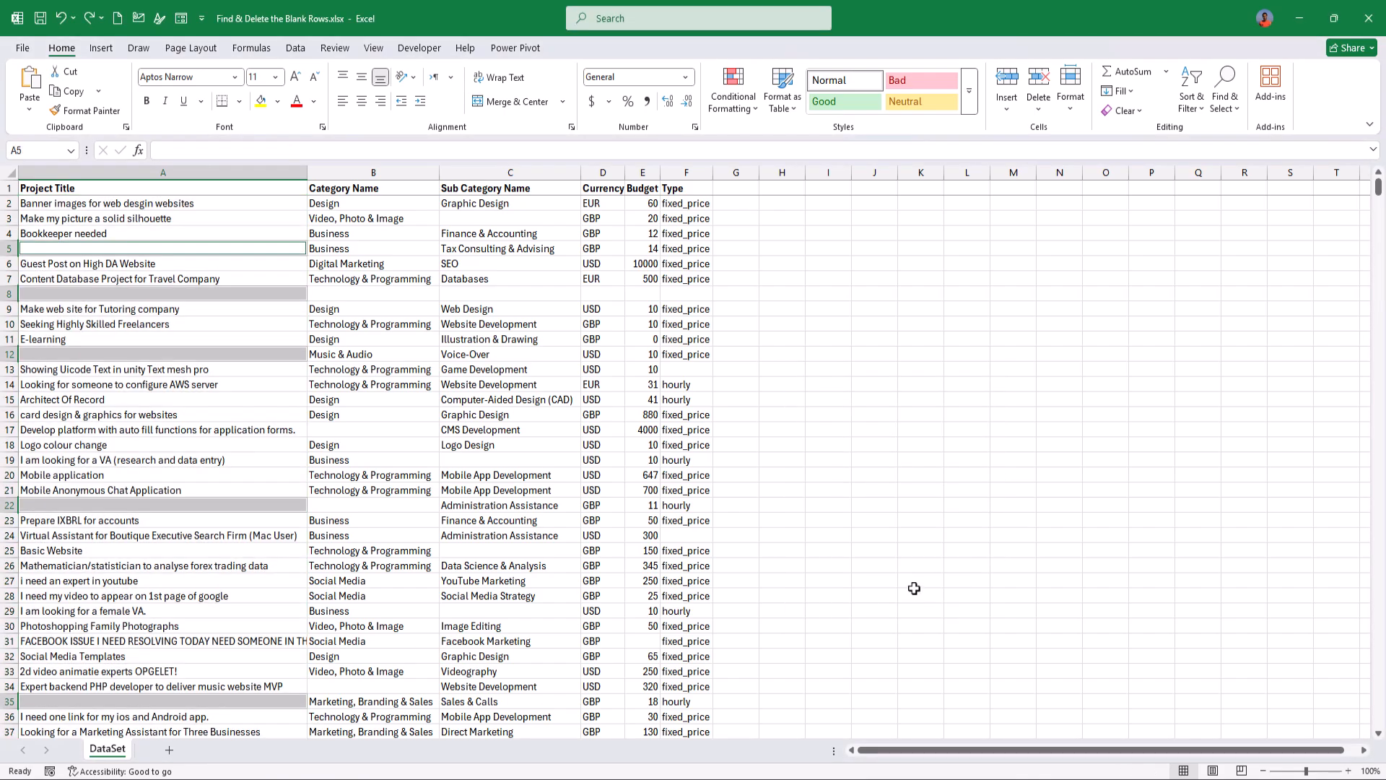
- Delete the selected blank cells with the Entire row option, and undo the row deletion
key("ctrl+minus")
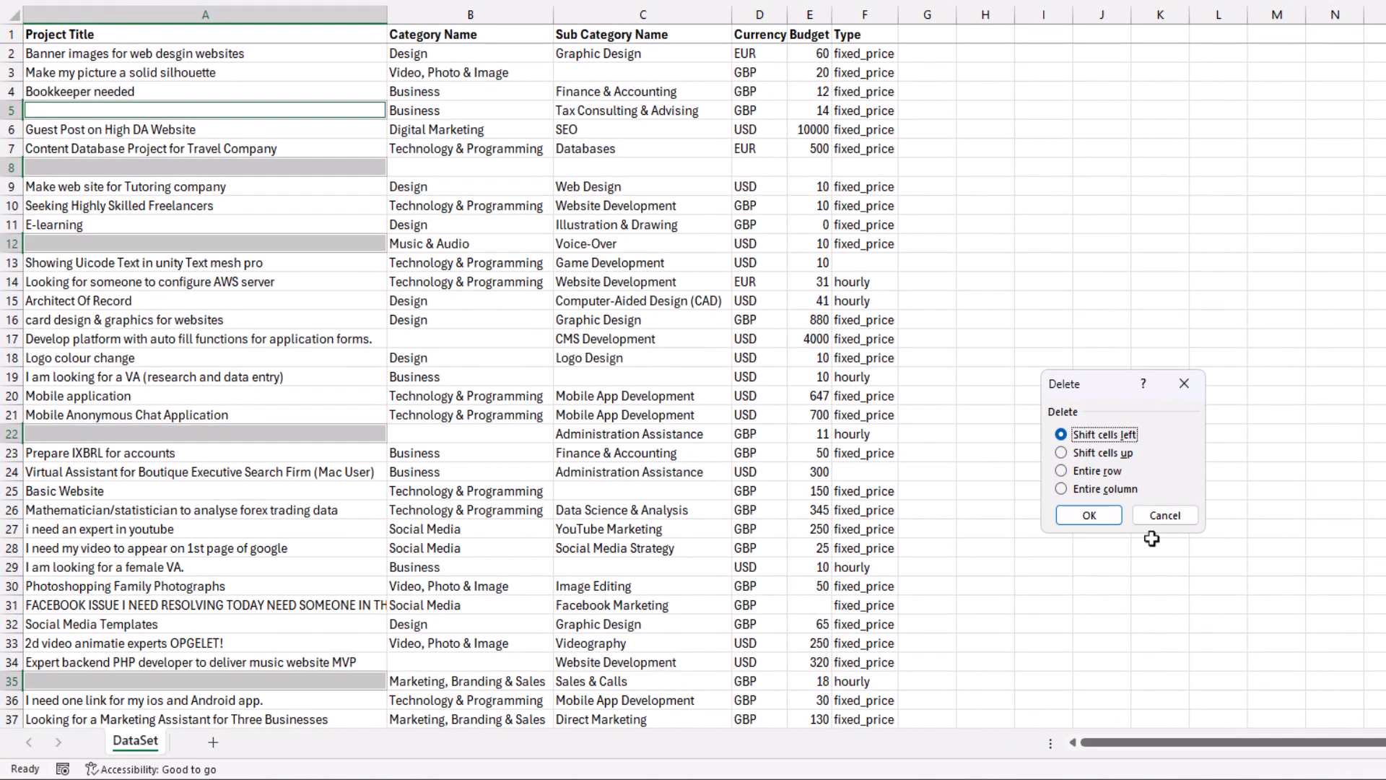
key("alt+r")
key("Return")
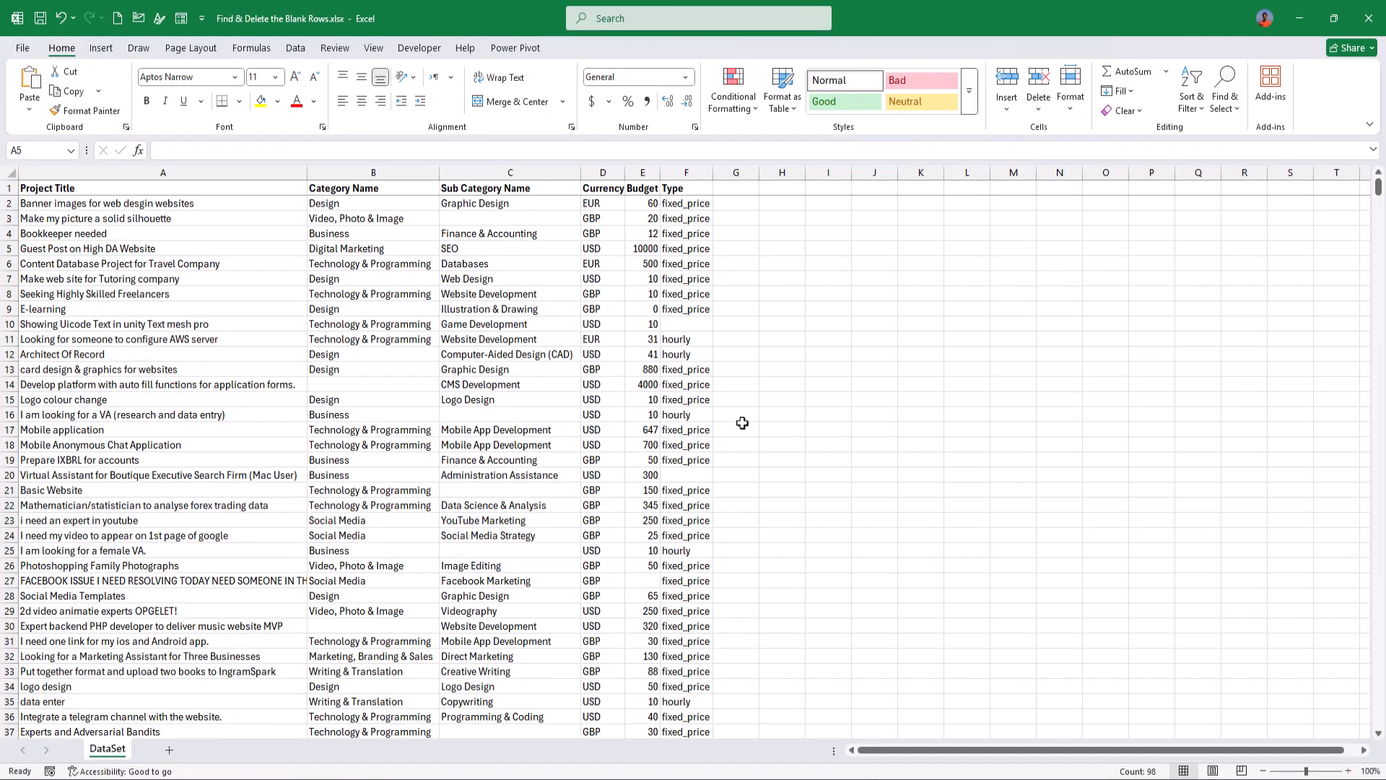
key("ctrl+z")
key("Right")
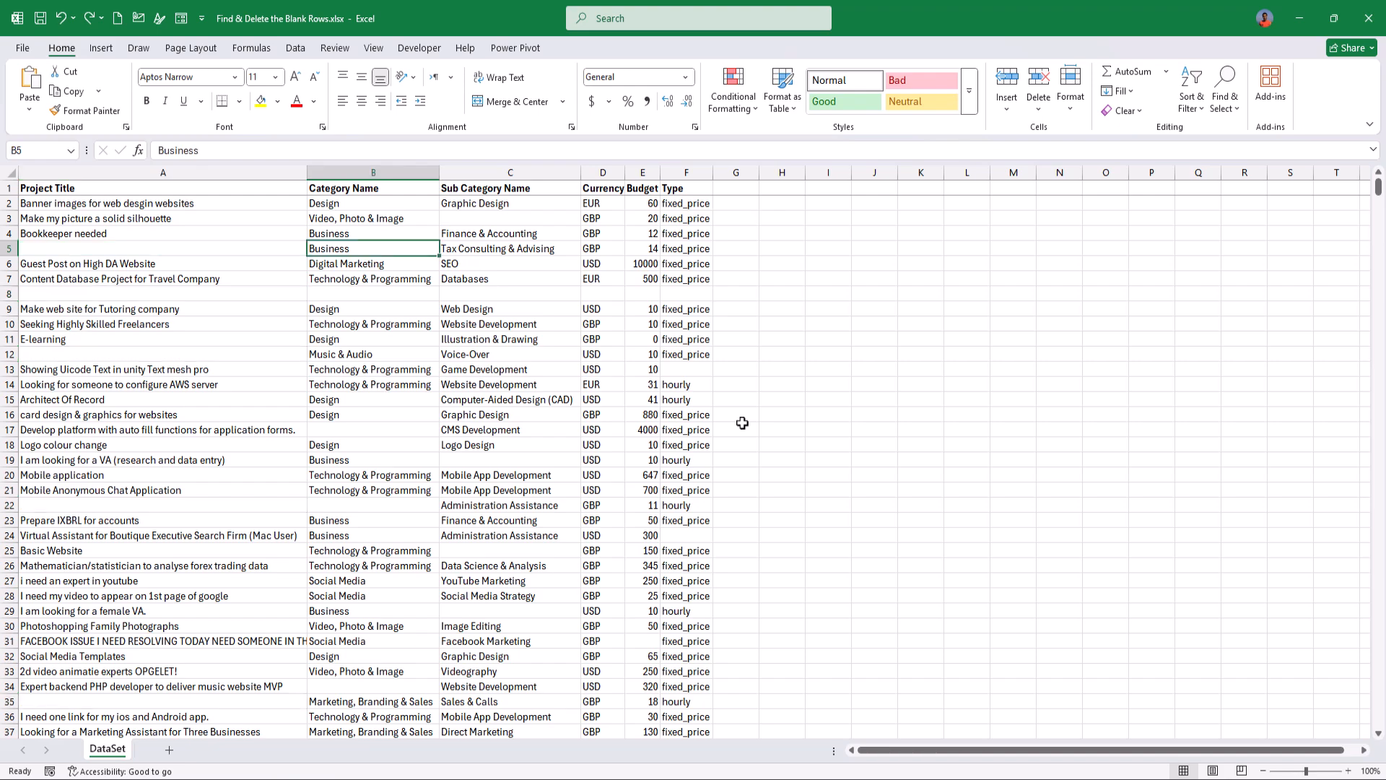
left_click(295, 203)
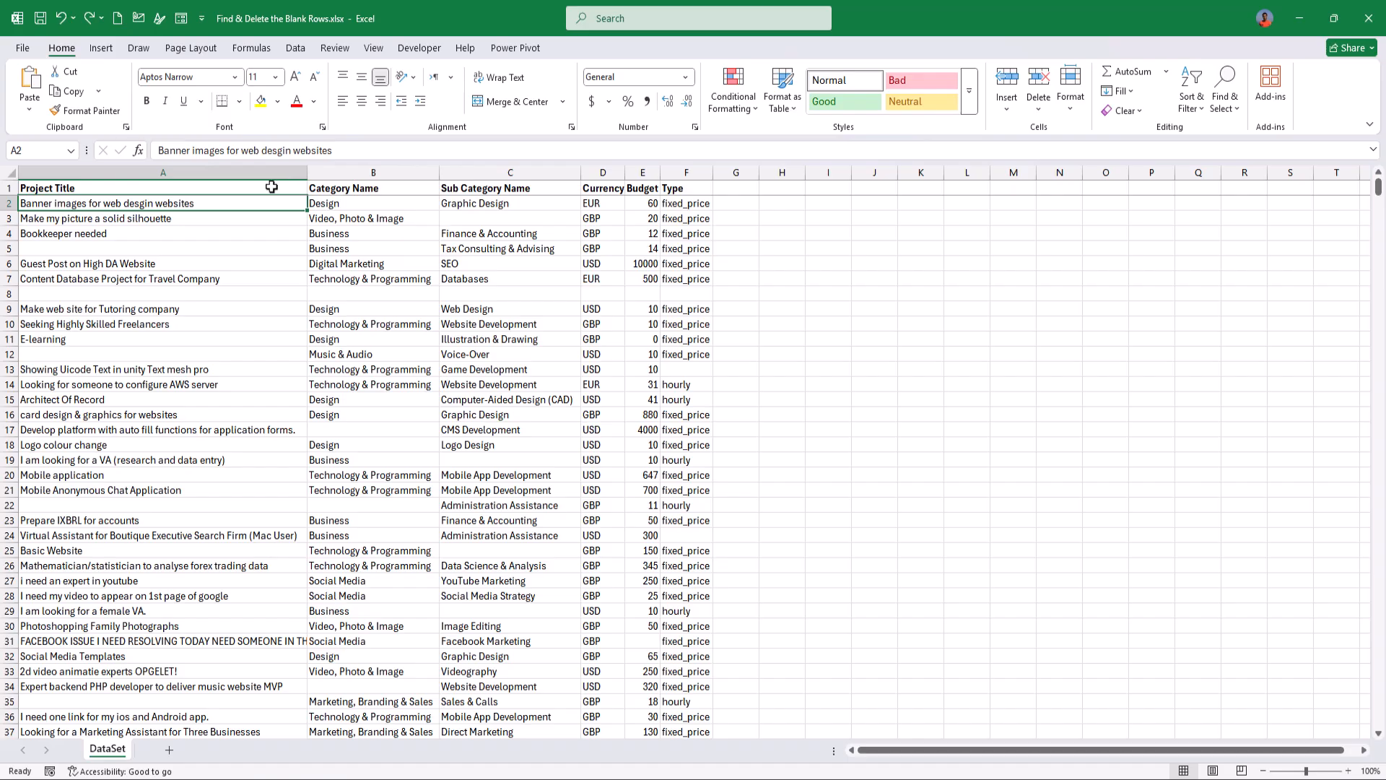
left_click_drag(272, 187, 686, 186)
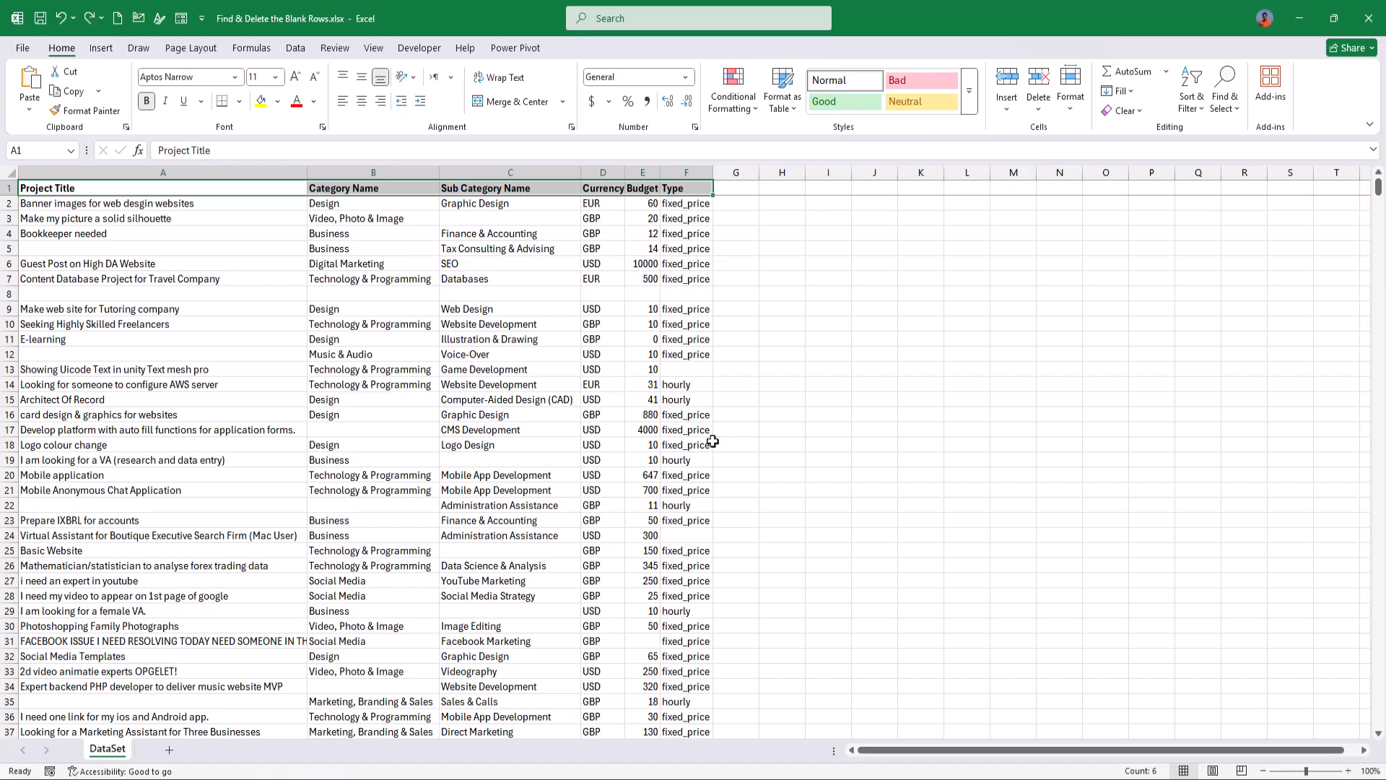
left_click(735, 353)
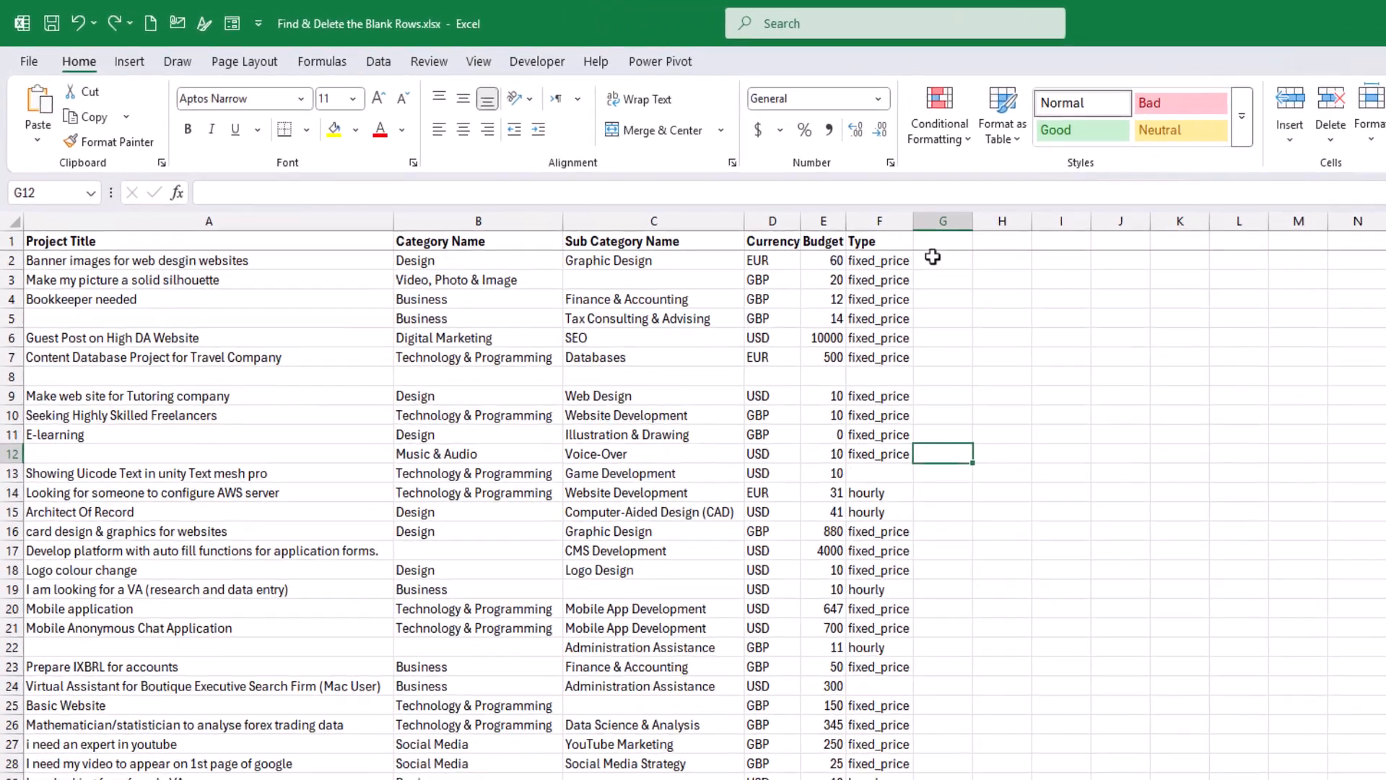
- Add the helper column header "is blank?" in cell G1, beside the Type column
left_click(730, 190)
type("is blank")
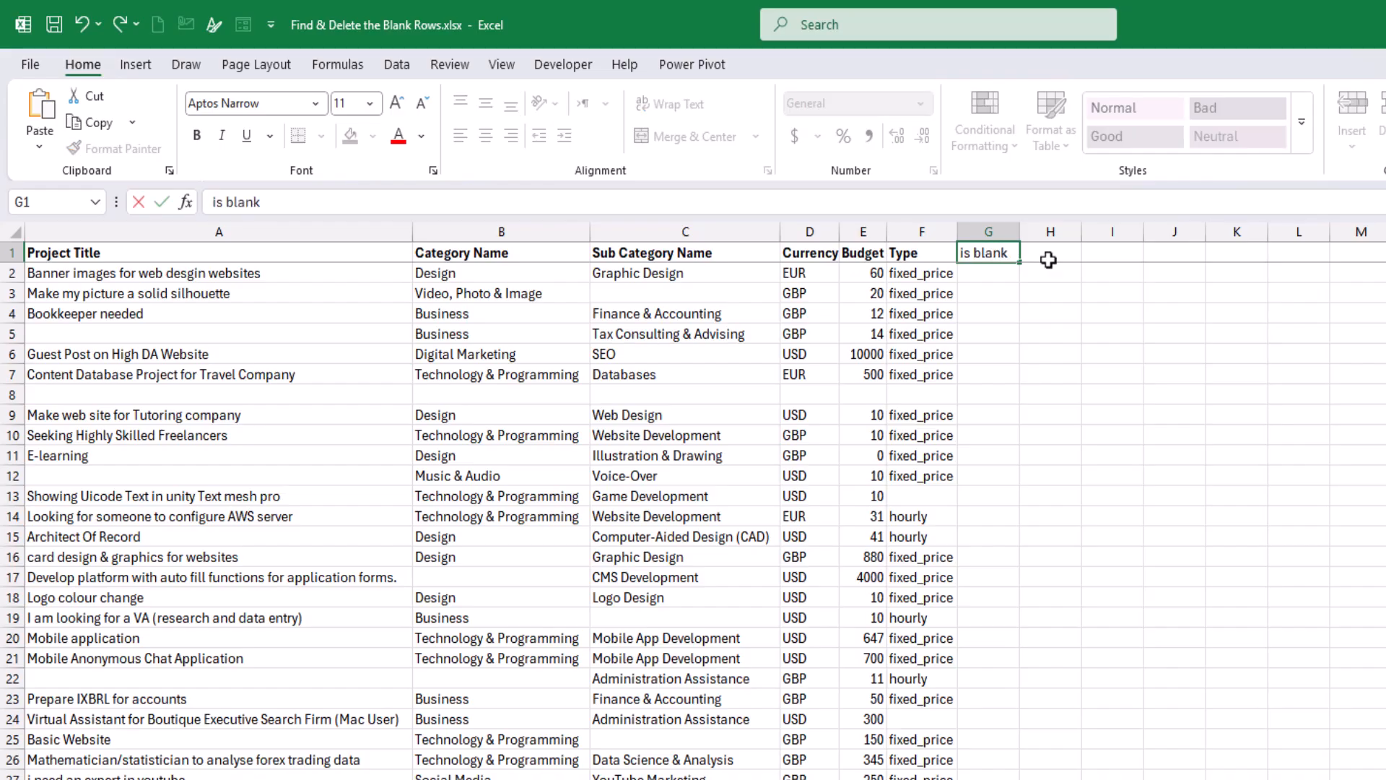
type("?")
key("Return")
- Enter the formula =COUNTA(A2:F2) in cell G2 to count the filled cells of the first record
type("=")
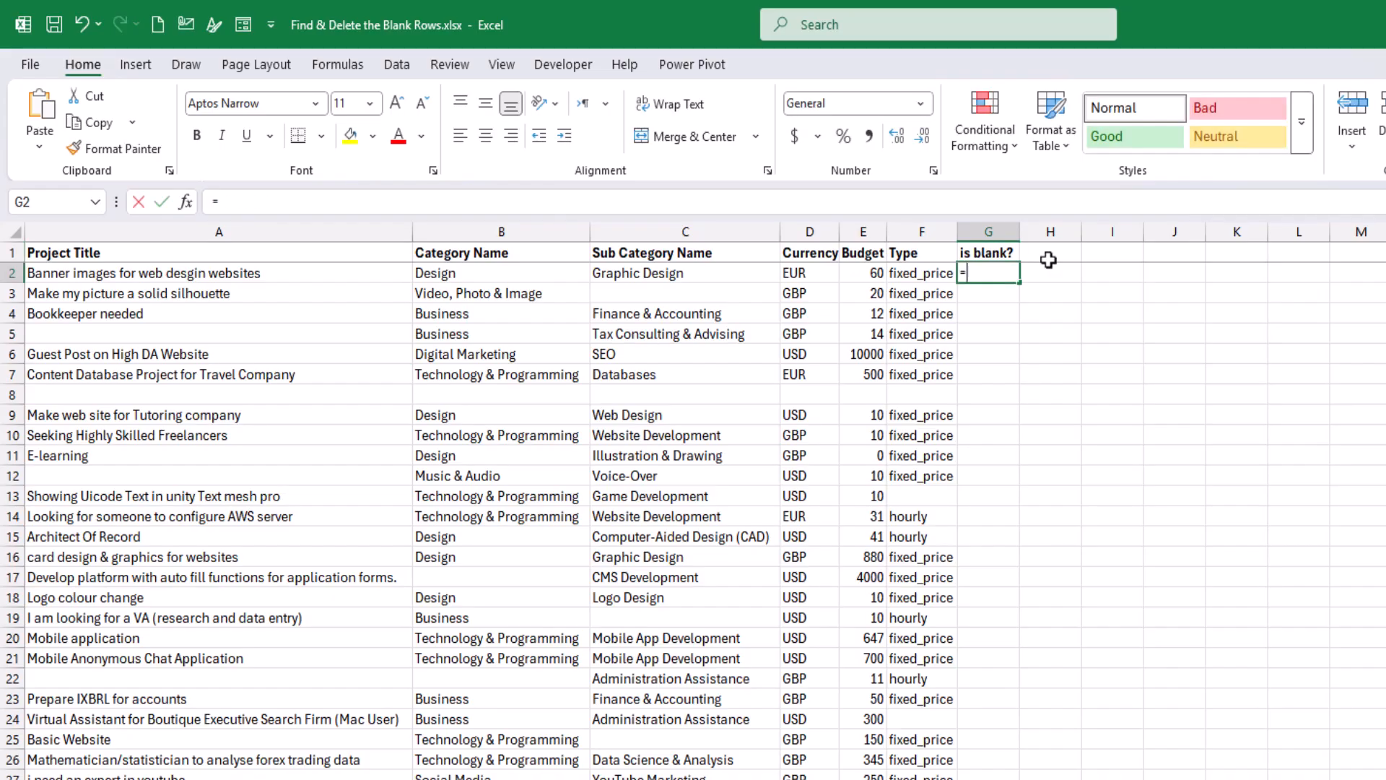
type("coun")
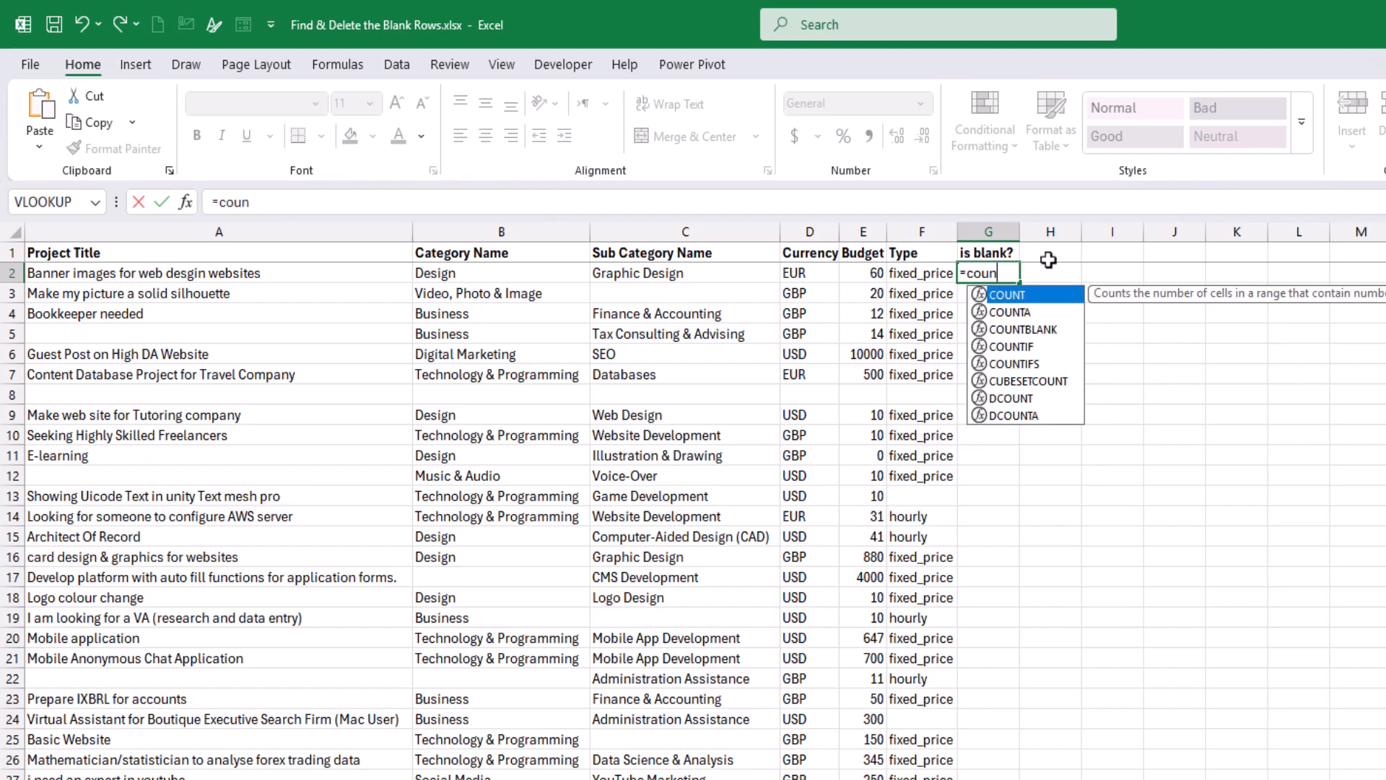
key("Down")
key("Tab")
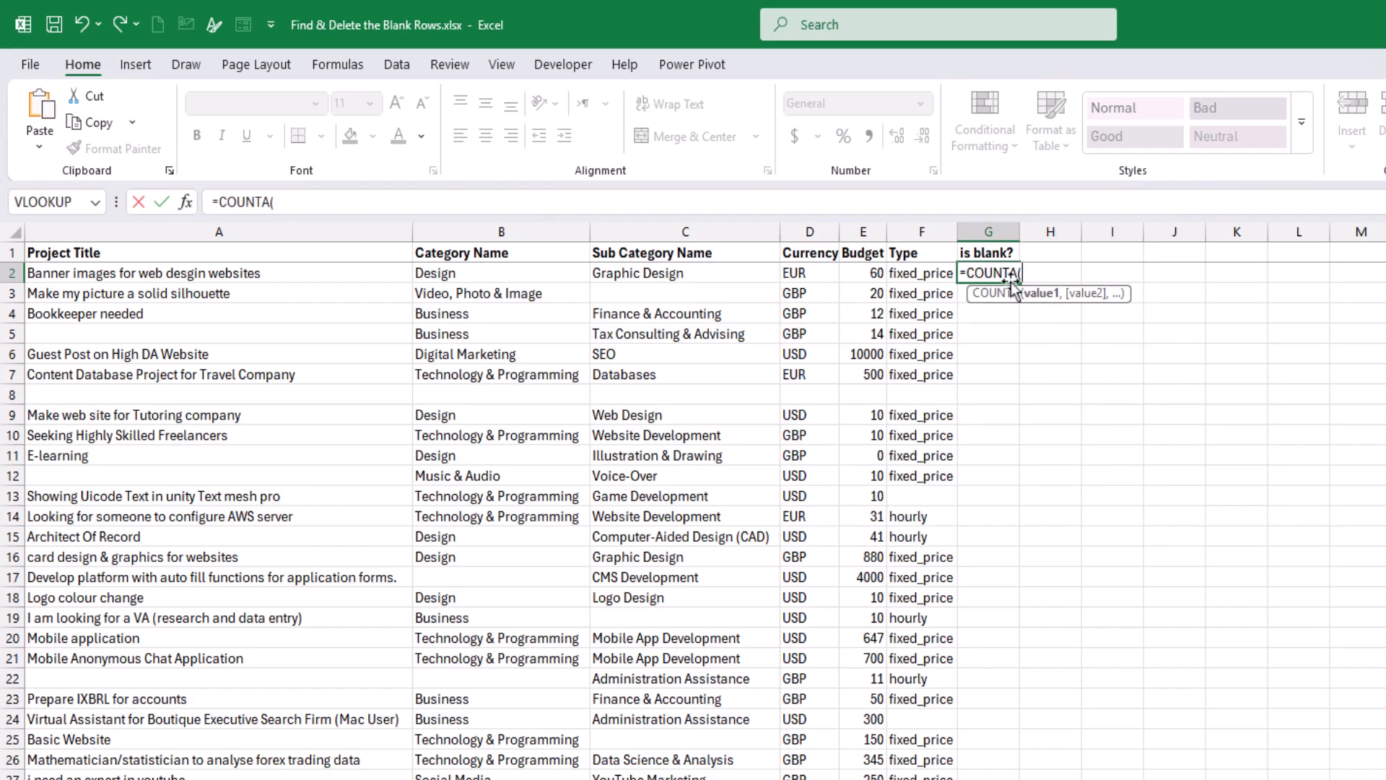
key("Left")
key("ctrl+shift+Left")
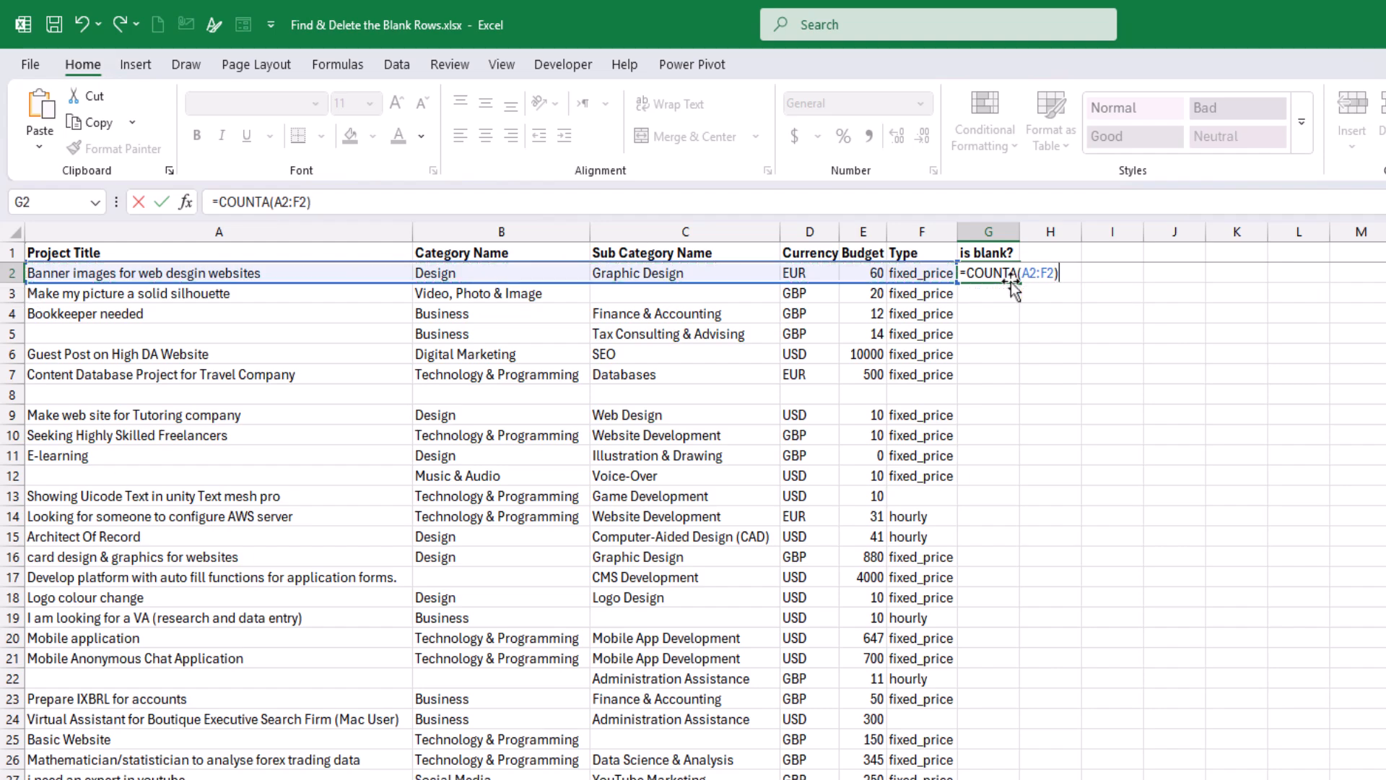
key("Return")
key("Up")
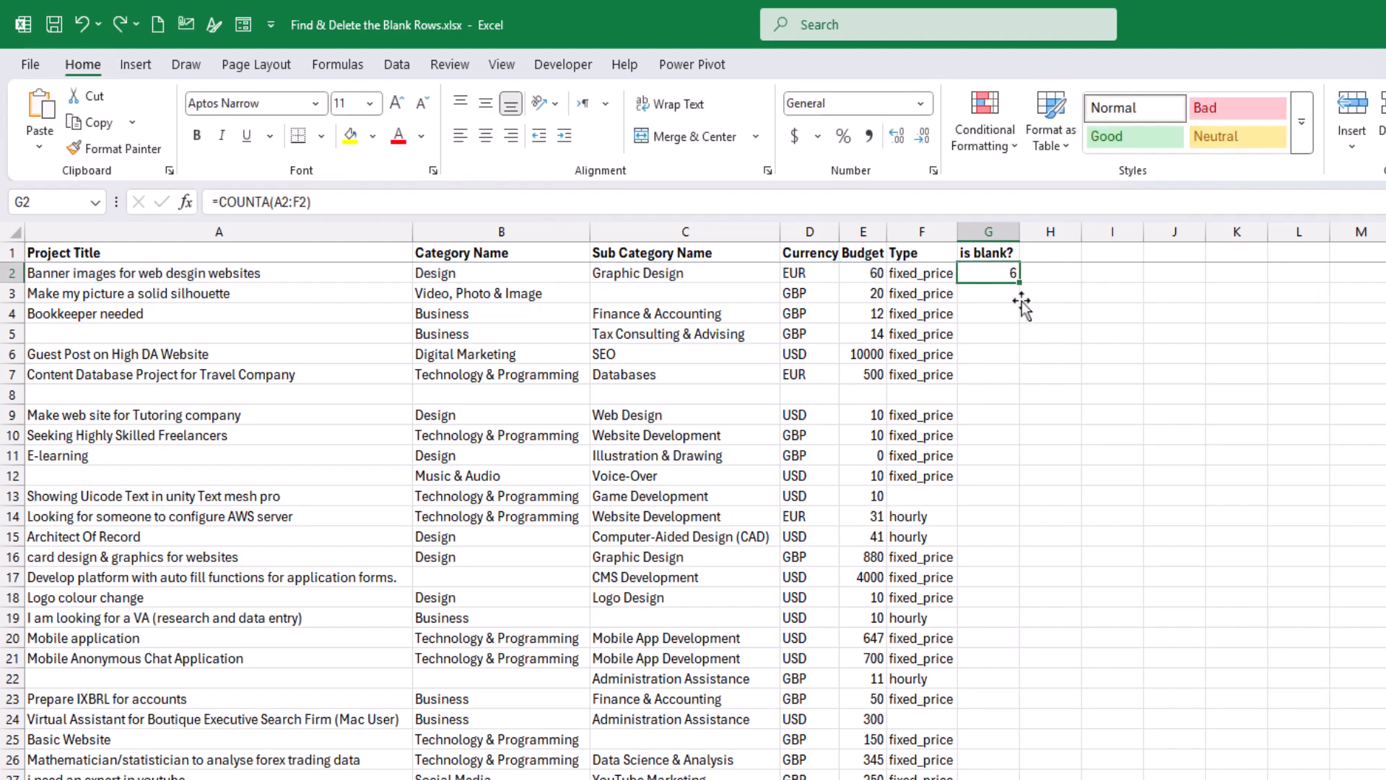
- Fill the COUNTA formula from G2 down to G1097 and turn on filters for the header row
key("ctrl+End")
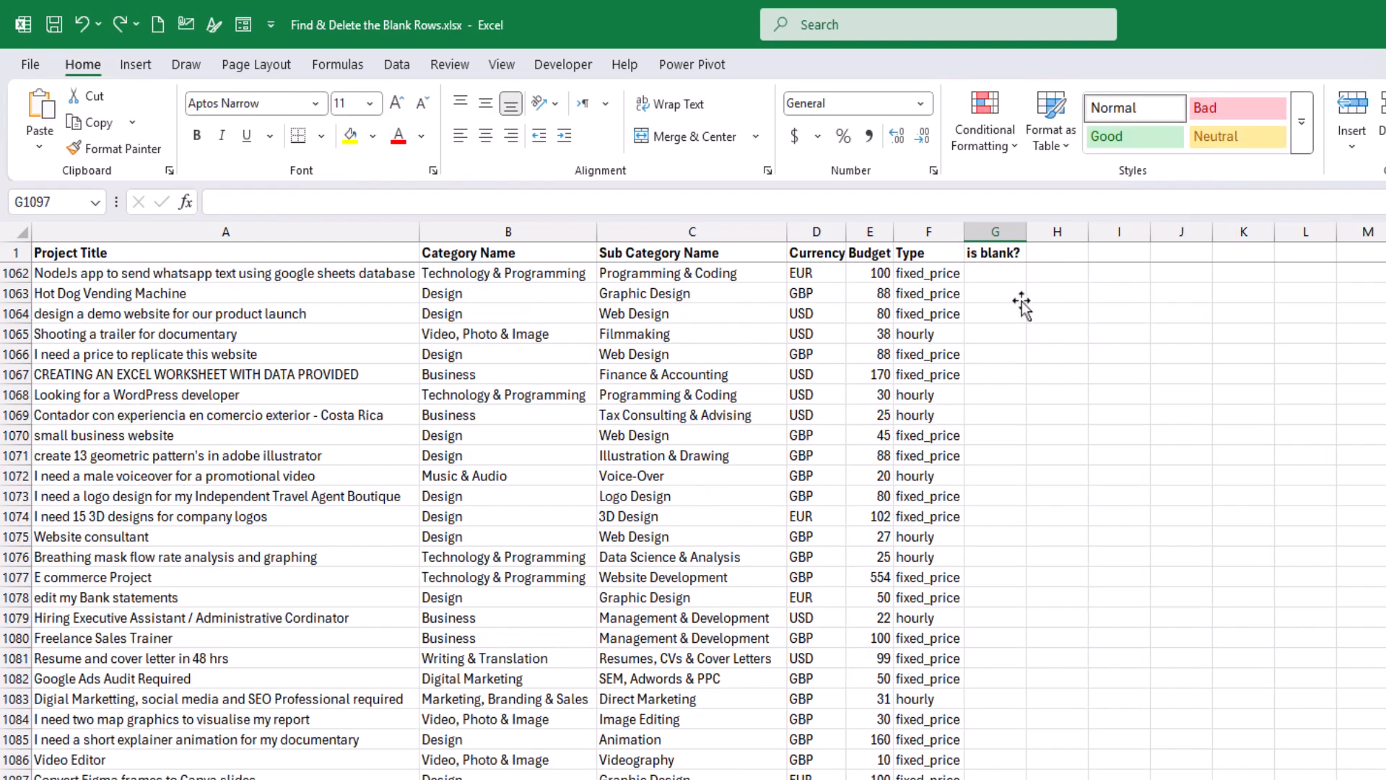
key("ctrl+shift+Up")
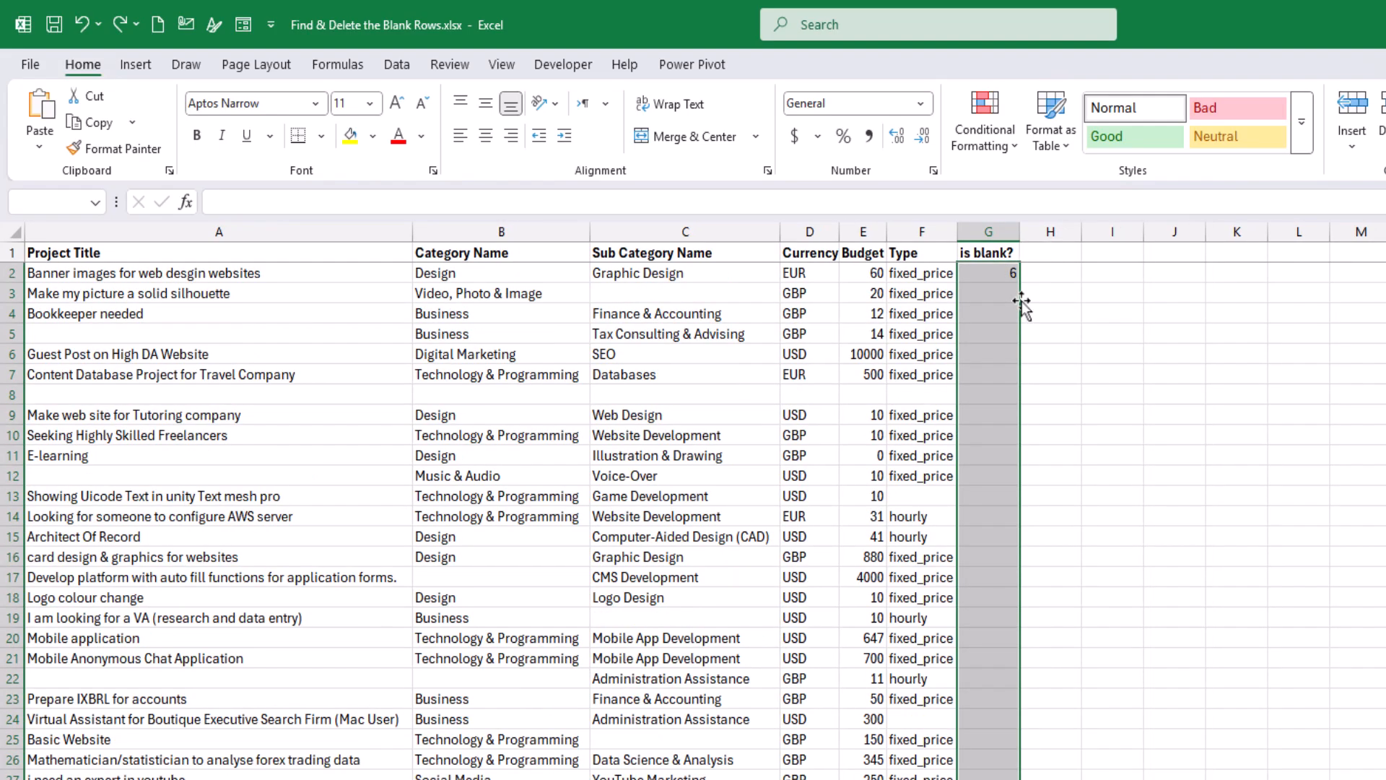
key("ctrl+d")
left_click(1006, 333)
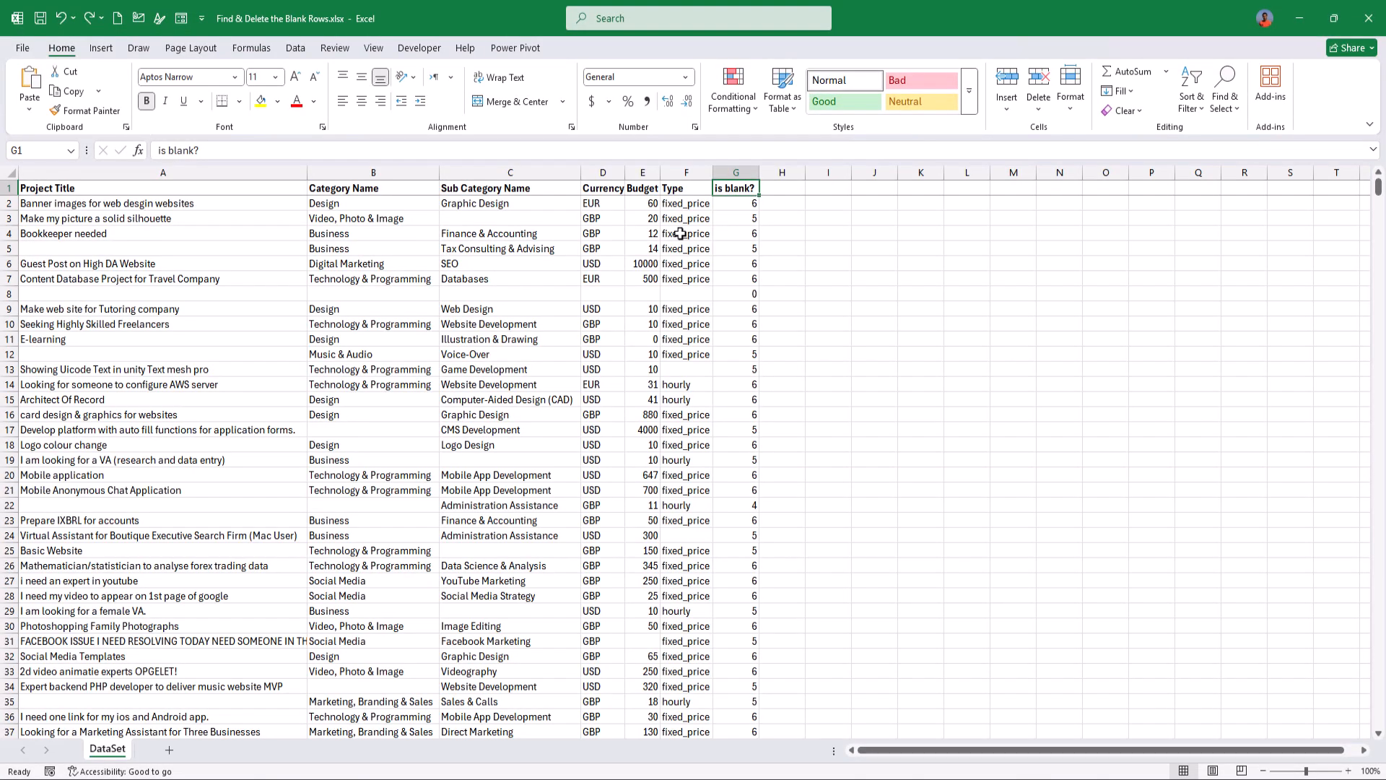
key("ctrl+shift+l")
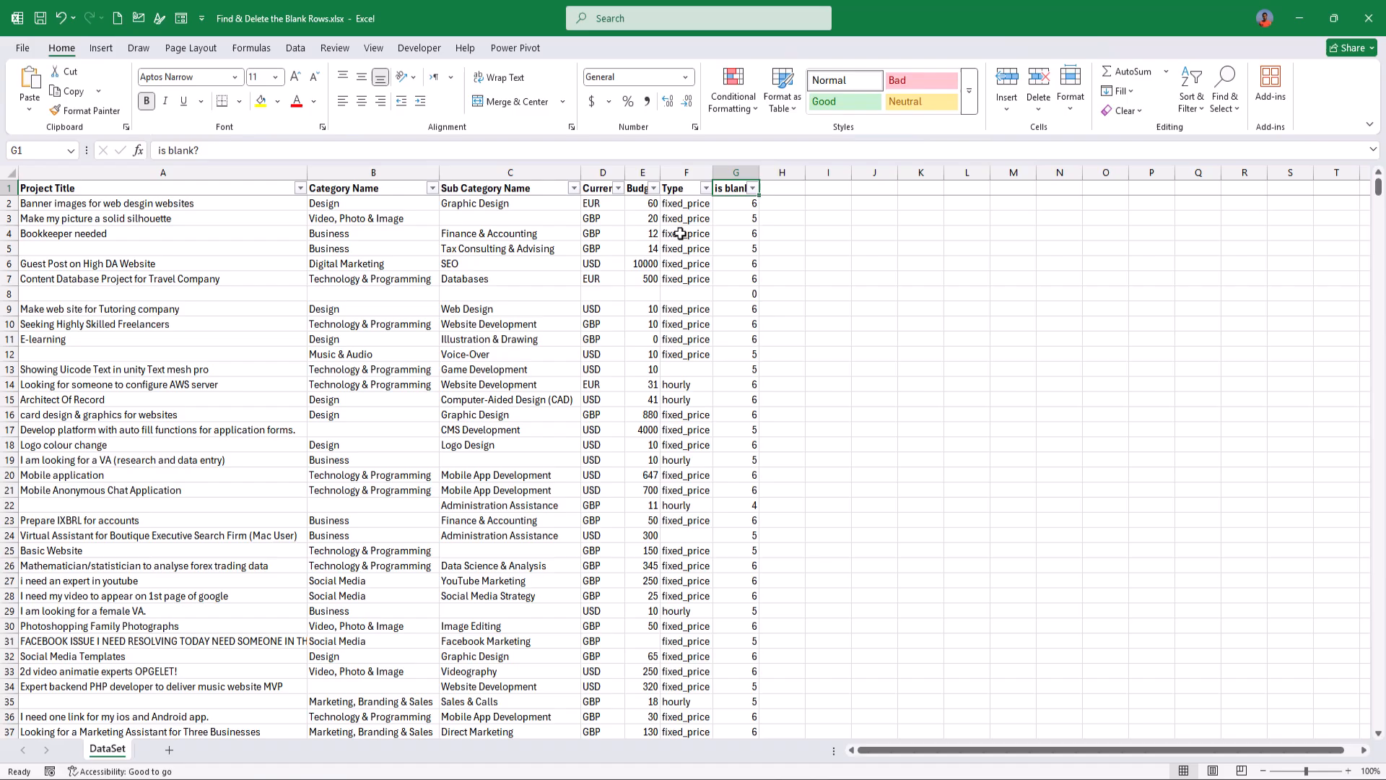
- Filter the "is blank?" column to the counts 0, 4 and 5
left_click(753, 188)
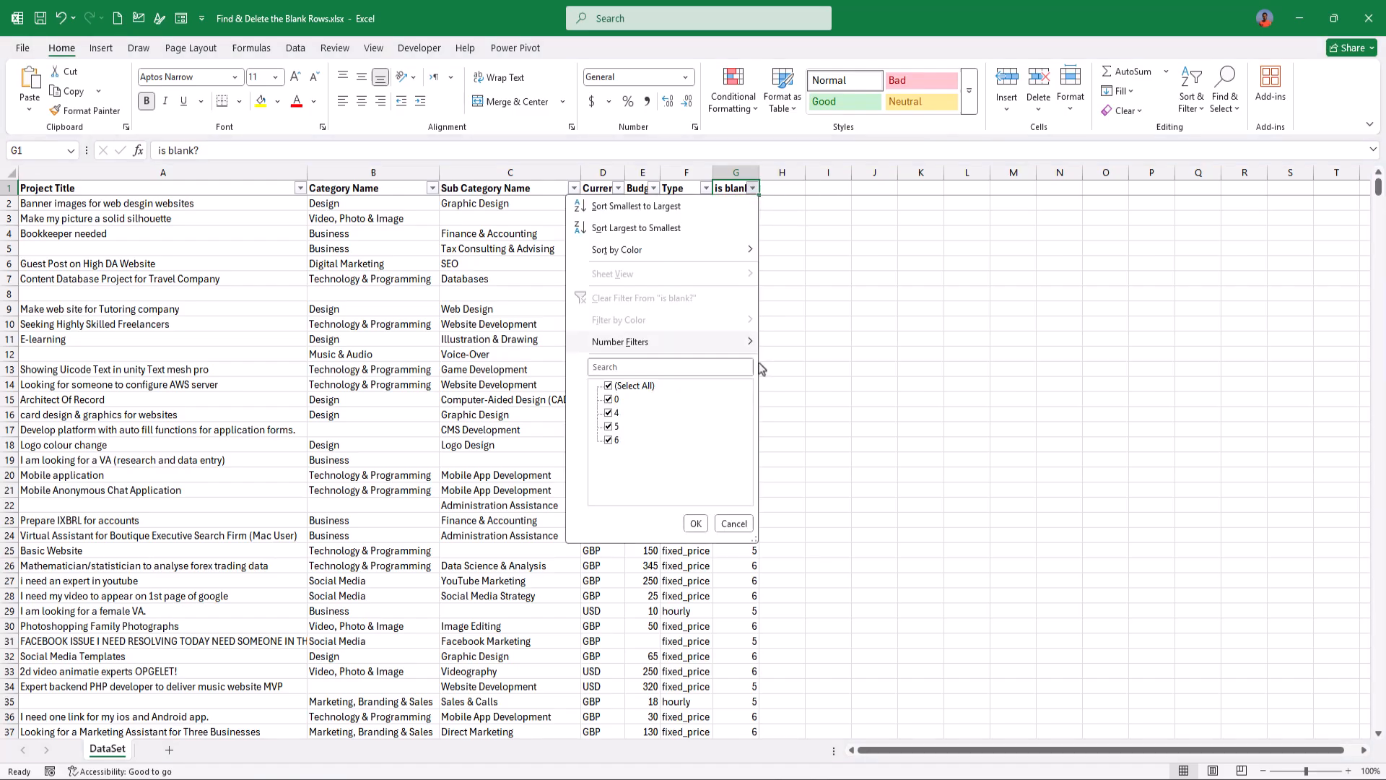
left_click(634, 386)
left_click(612, 399)
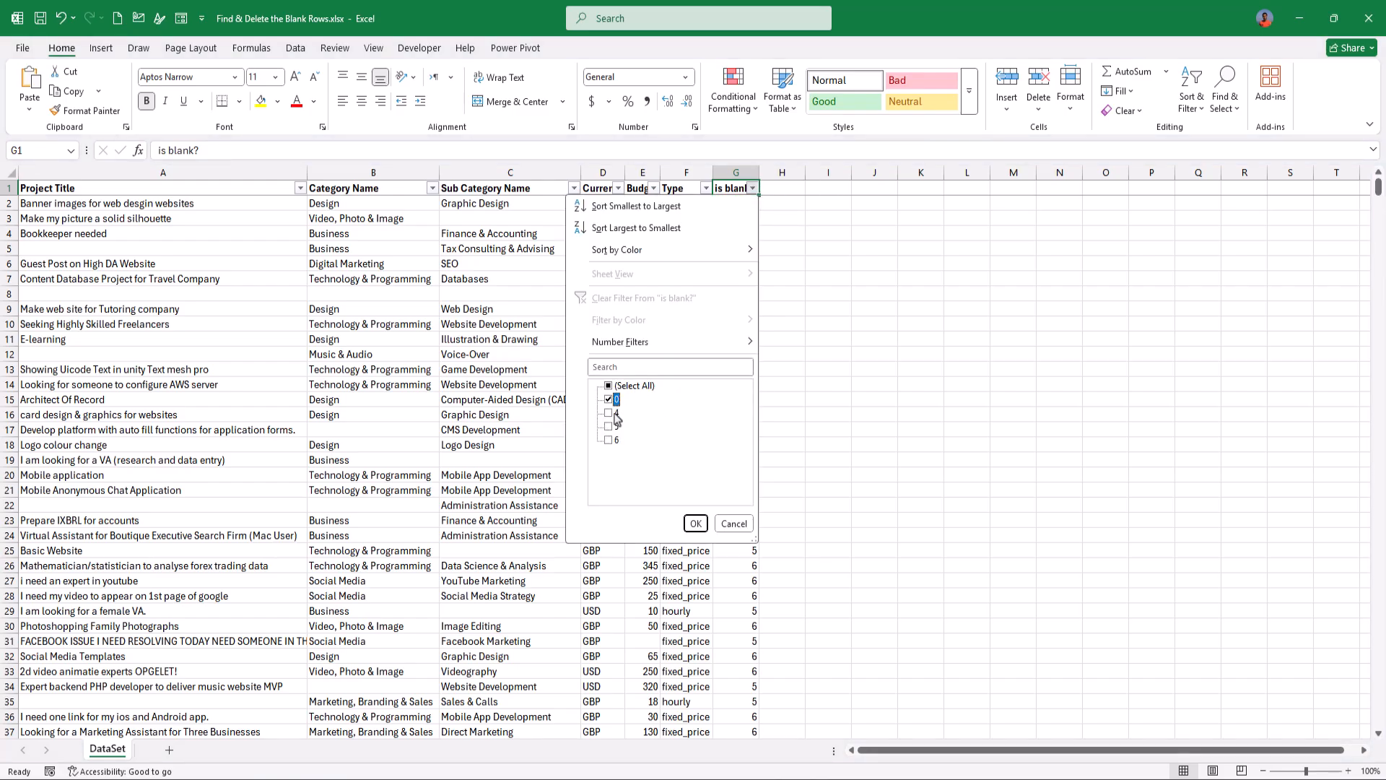
left_click(615, 414)
left_click(615, 427)
key("Return")
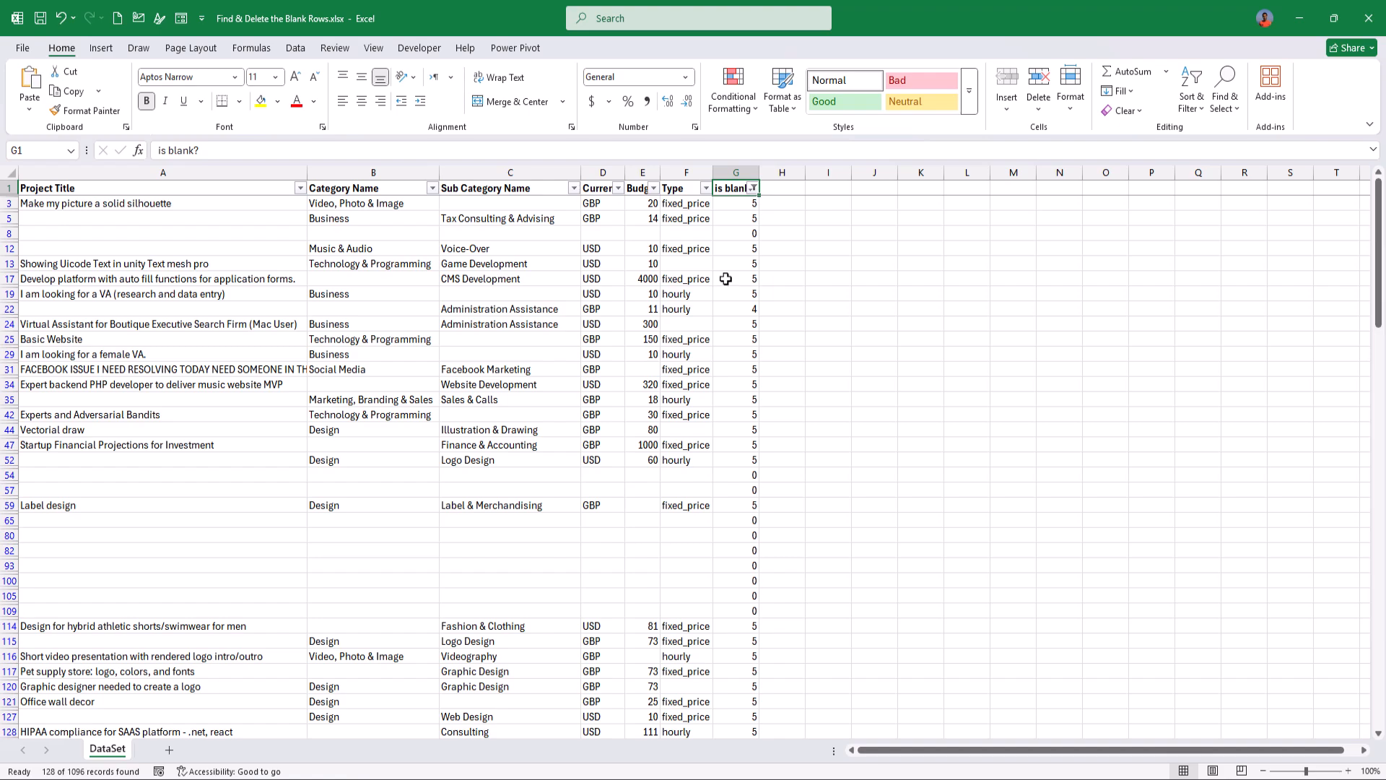
- Filter the "is blank?" column to show only the count 0
left_click(753, 190)
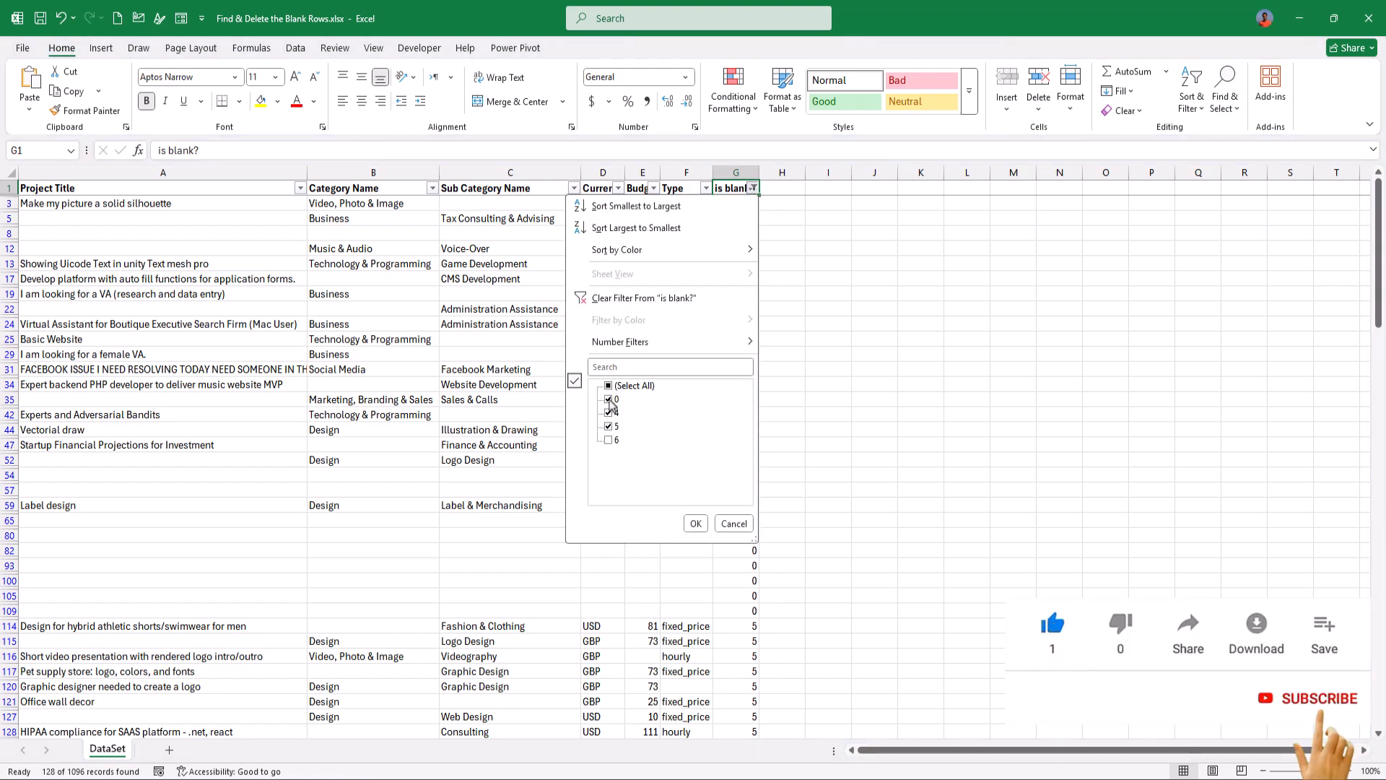
left_click(629, 386)
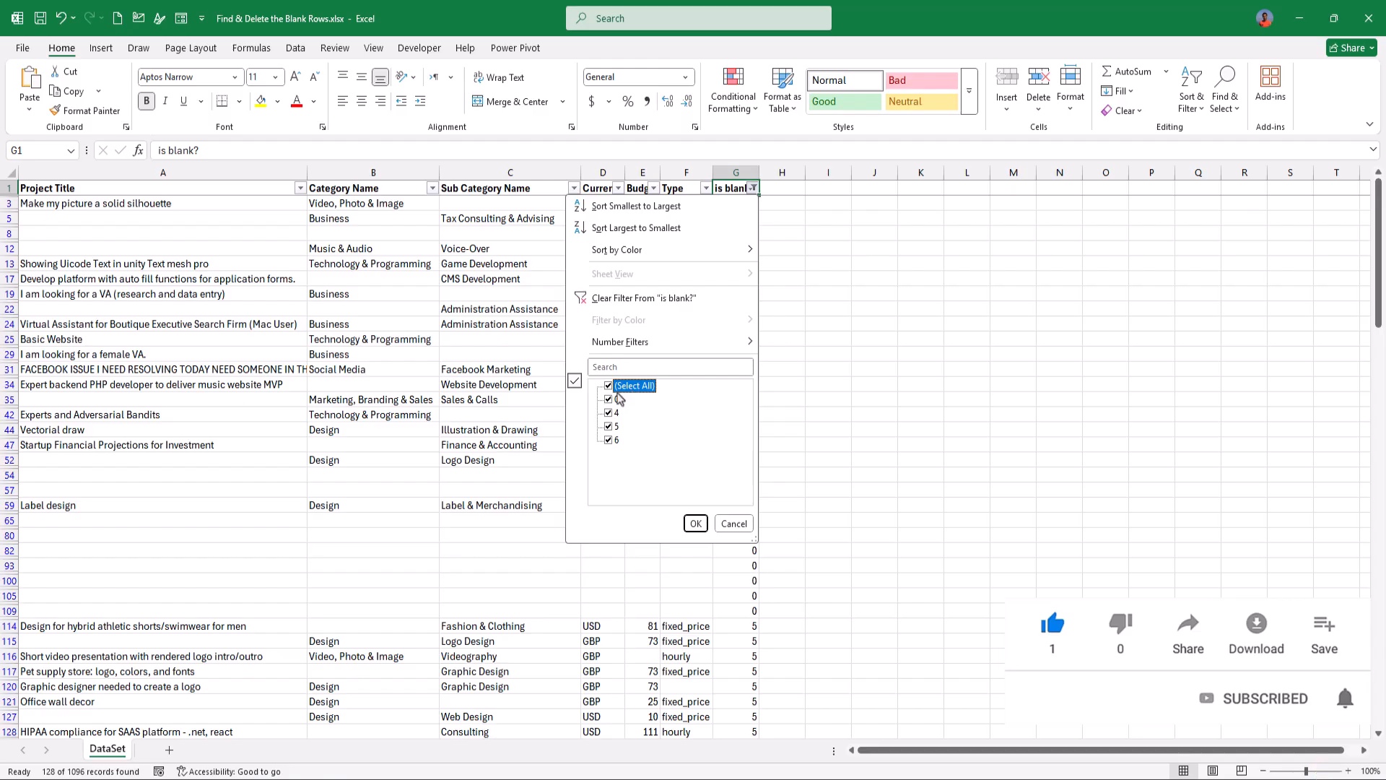
left_click(626, 387)
left_click(616, 399)
key("Return")
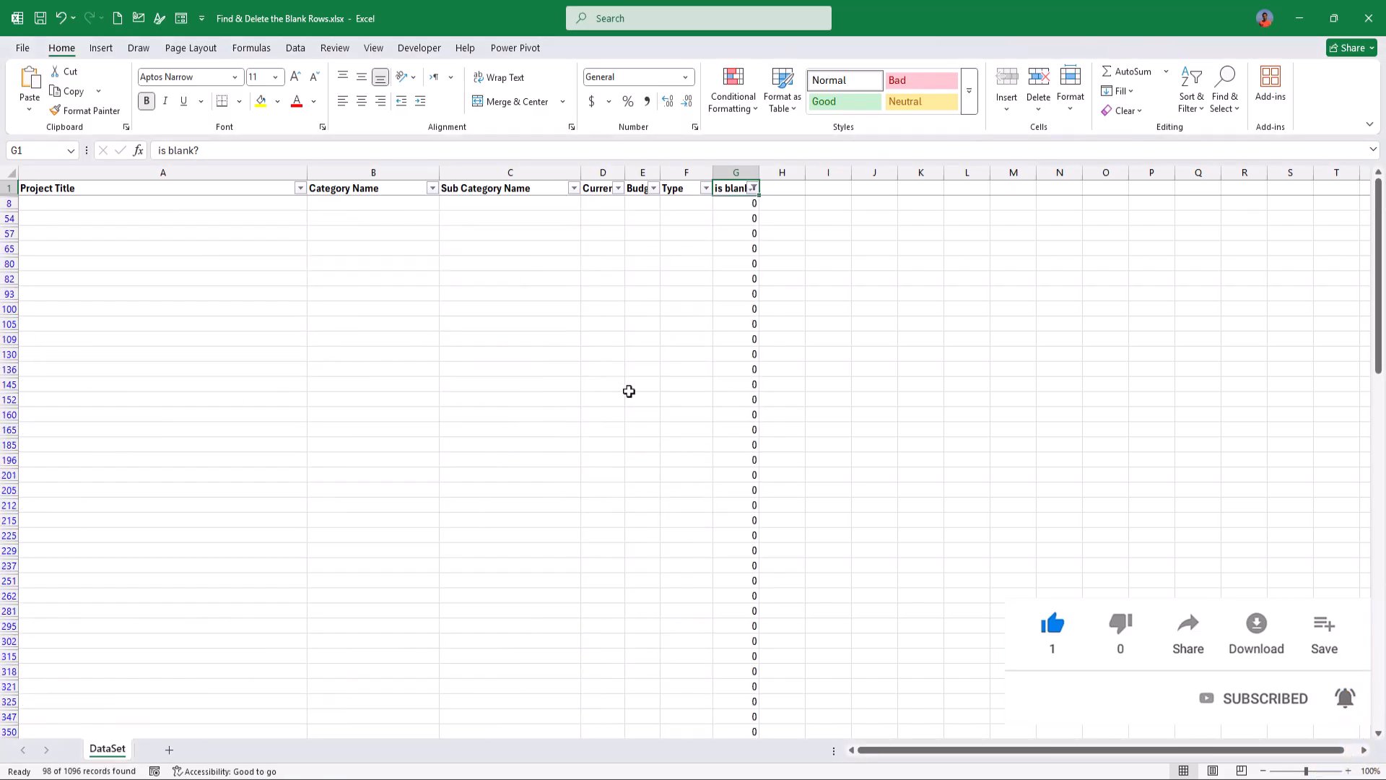
- Select all the filtered 0 cells below the "is blank?" header and delete their entire sheet rows
key("Down")
key("ctrl+shift+Down")
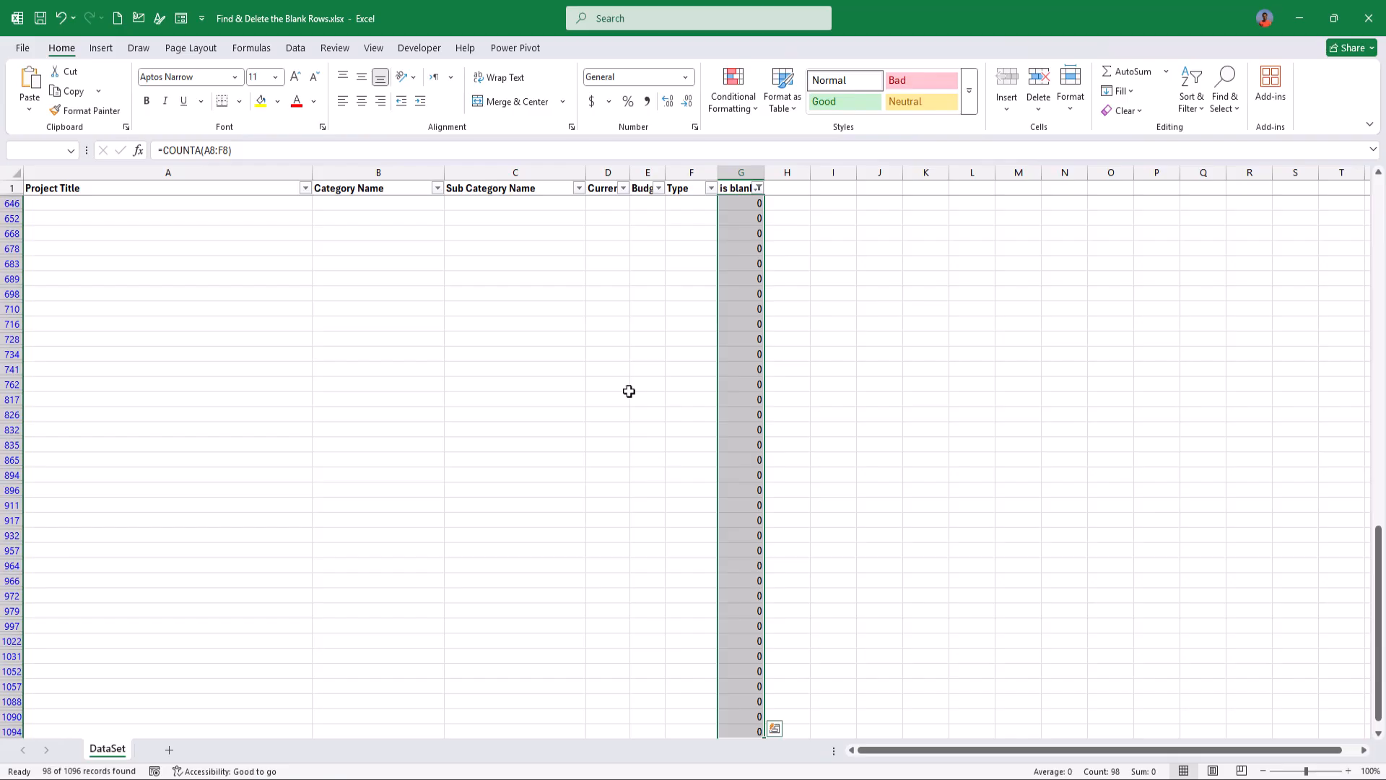
key("ctrl+minus")
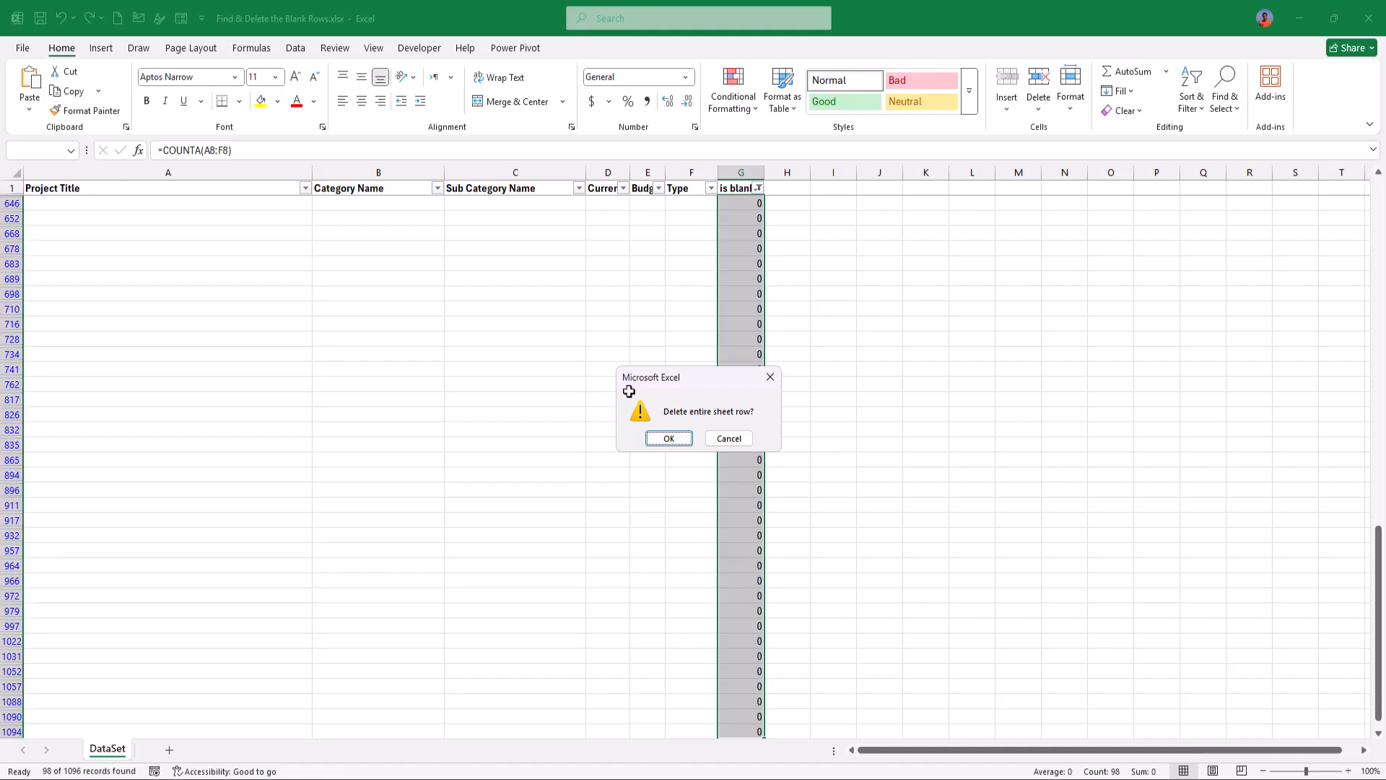
key("Return")
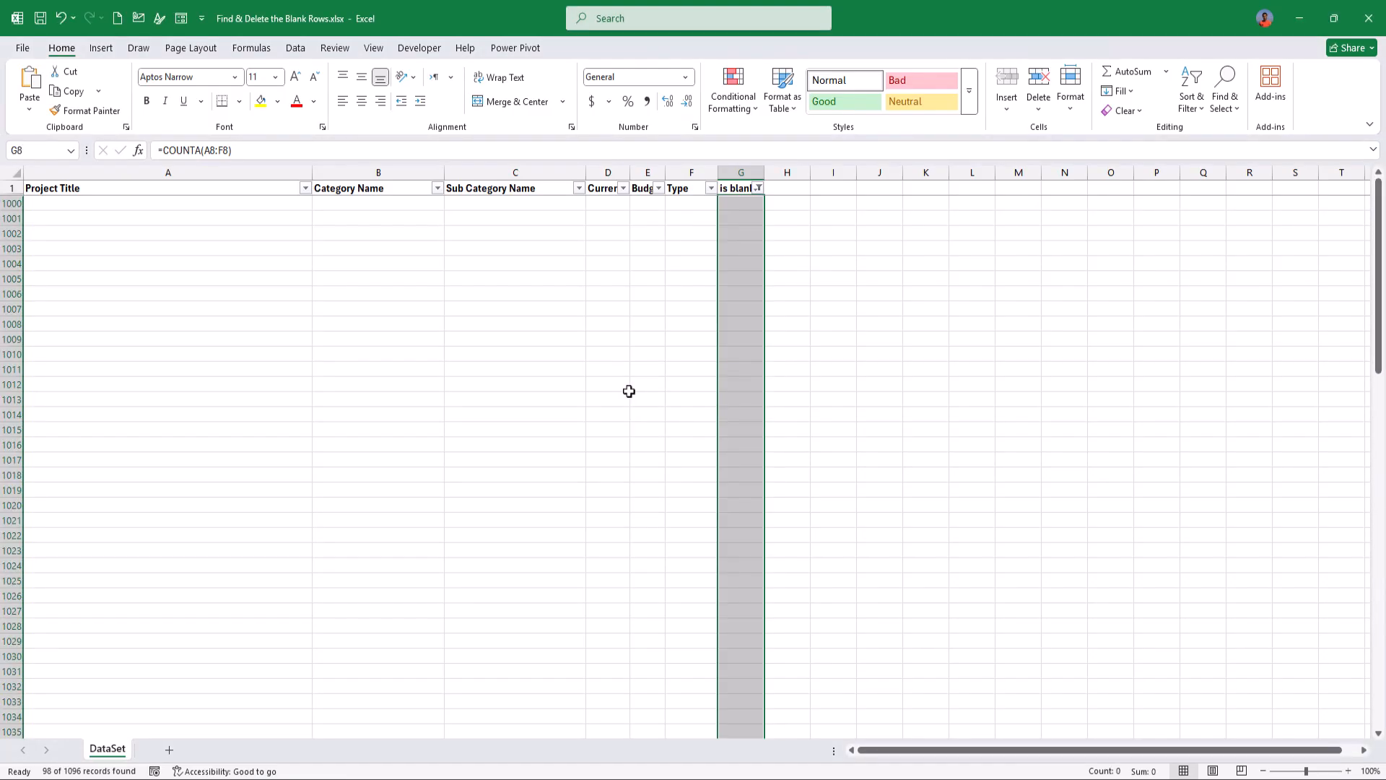
- Clear the filter from the "is blank?" column to bring back the other records
key("ctrl+Up")
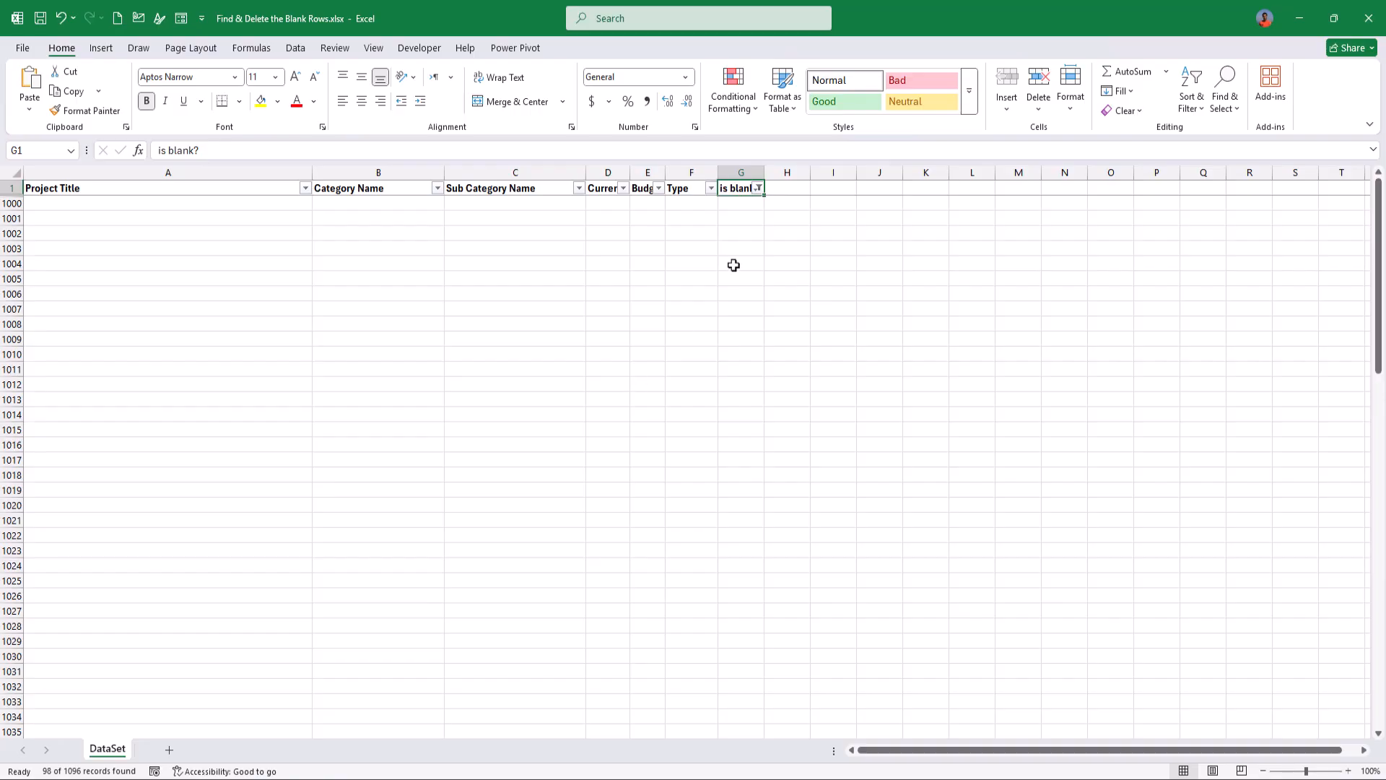
left_click(759, 188)
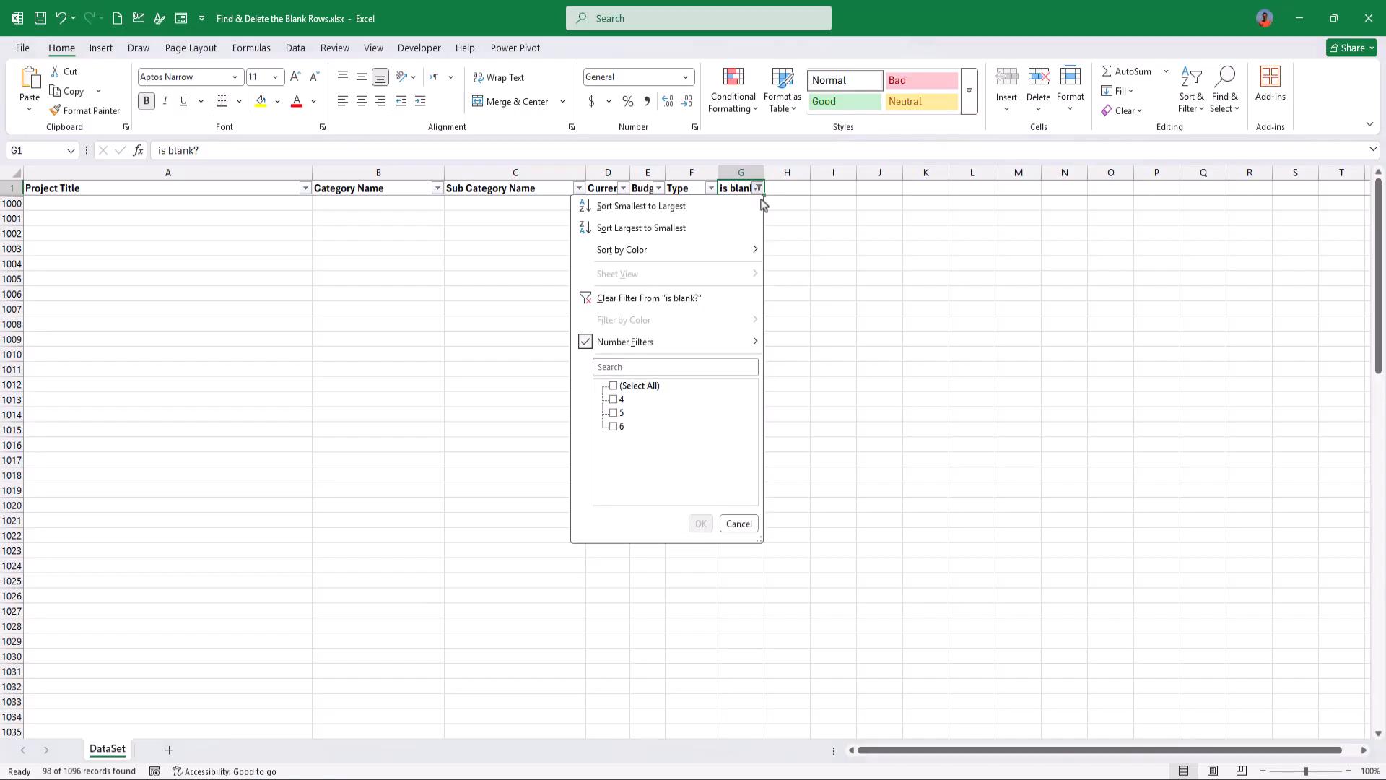
left_click(655, 299)
left_click(698, 277)
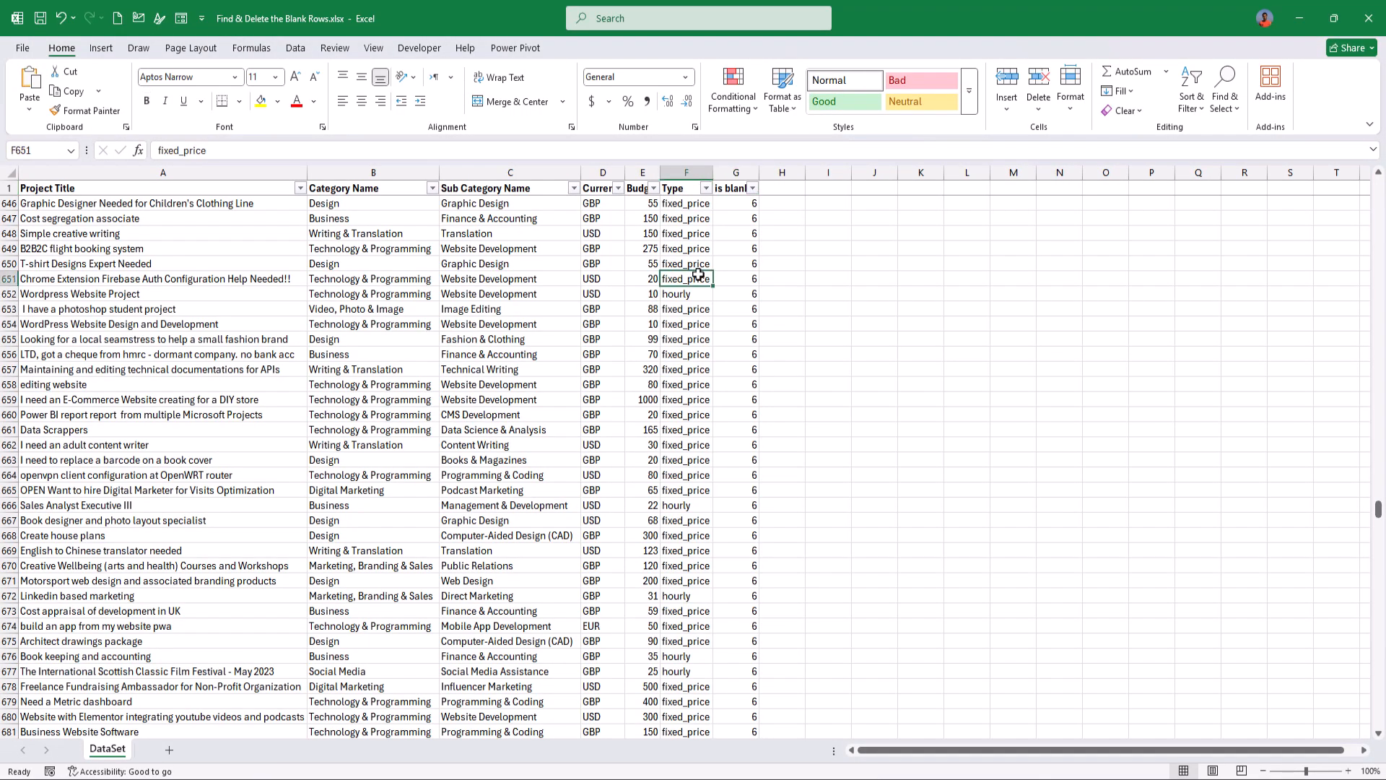
- Examine the records from the last one back up to the first for leftover fully empty rows
key("ctrl+Down")
scroll(698, 275, "down", 3)
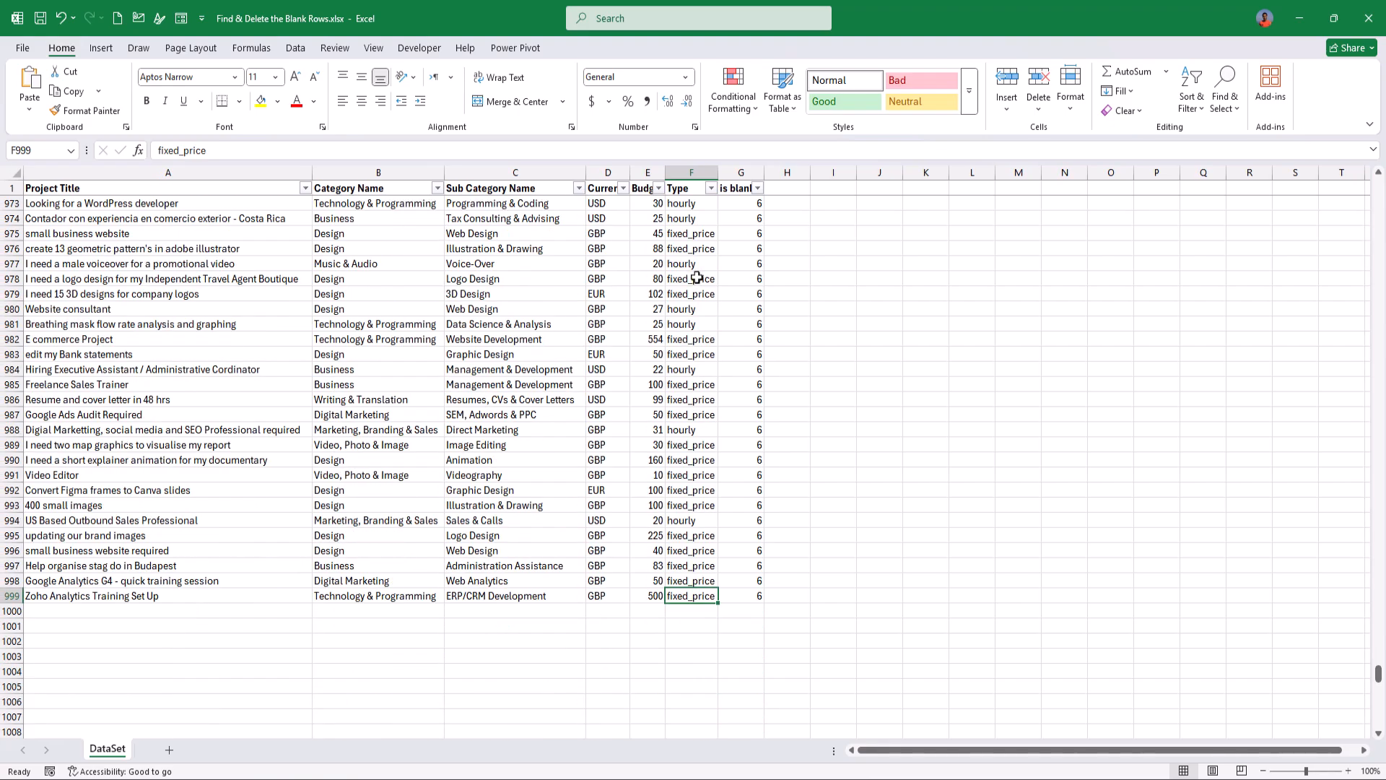
scroll(621, 348, "up", 4)
scroll(621, 348, "up", 20)
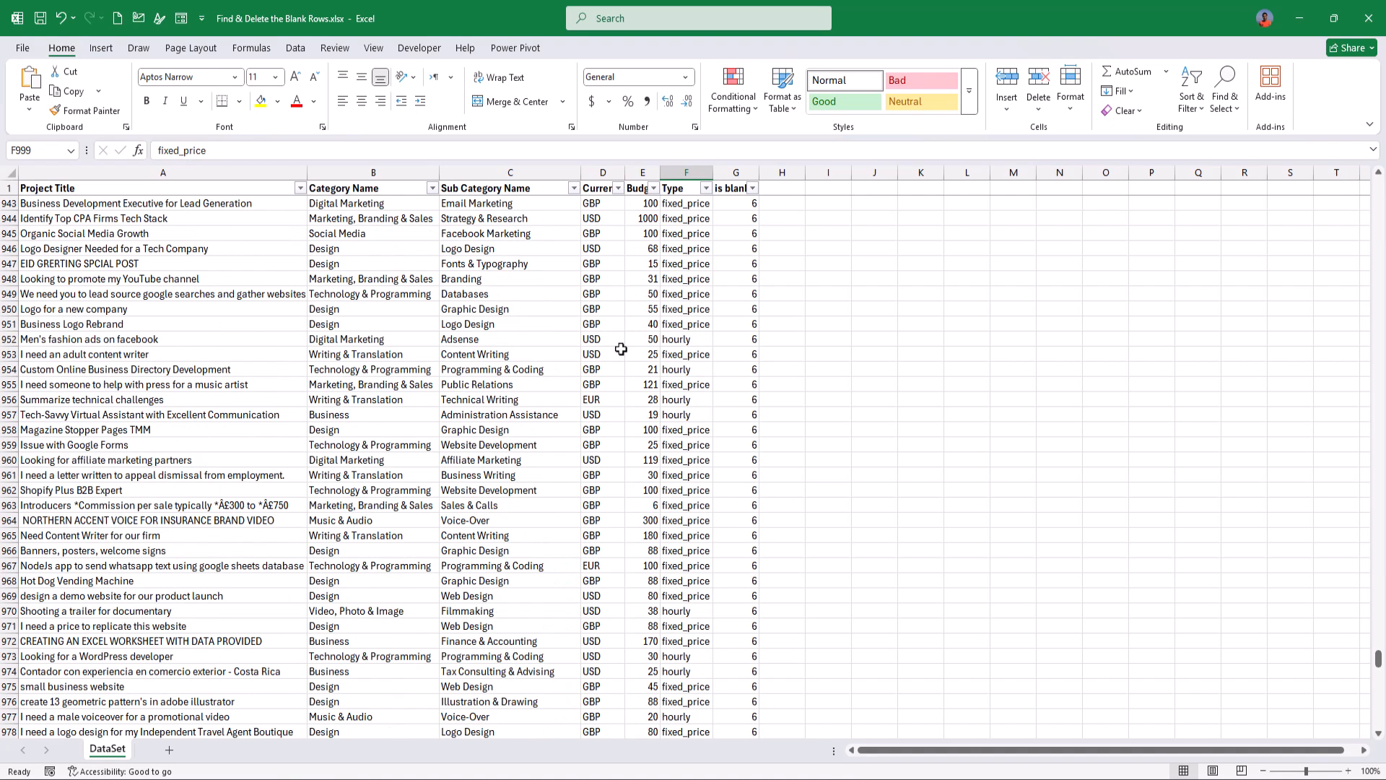
scroll(621, 349, "up", 4)
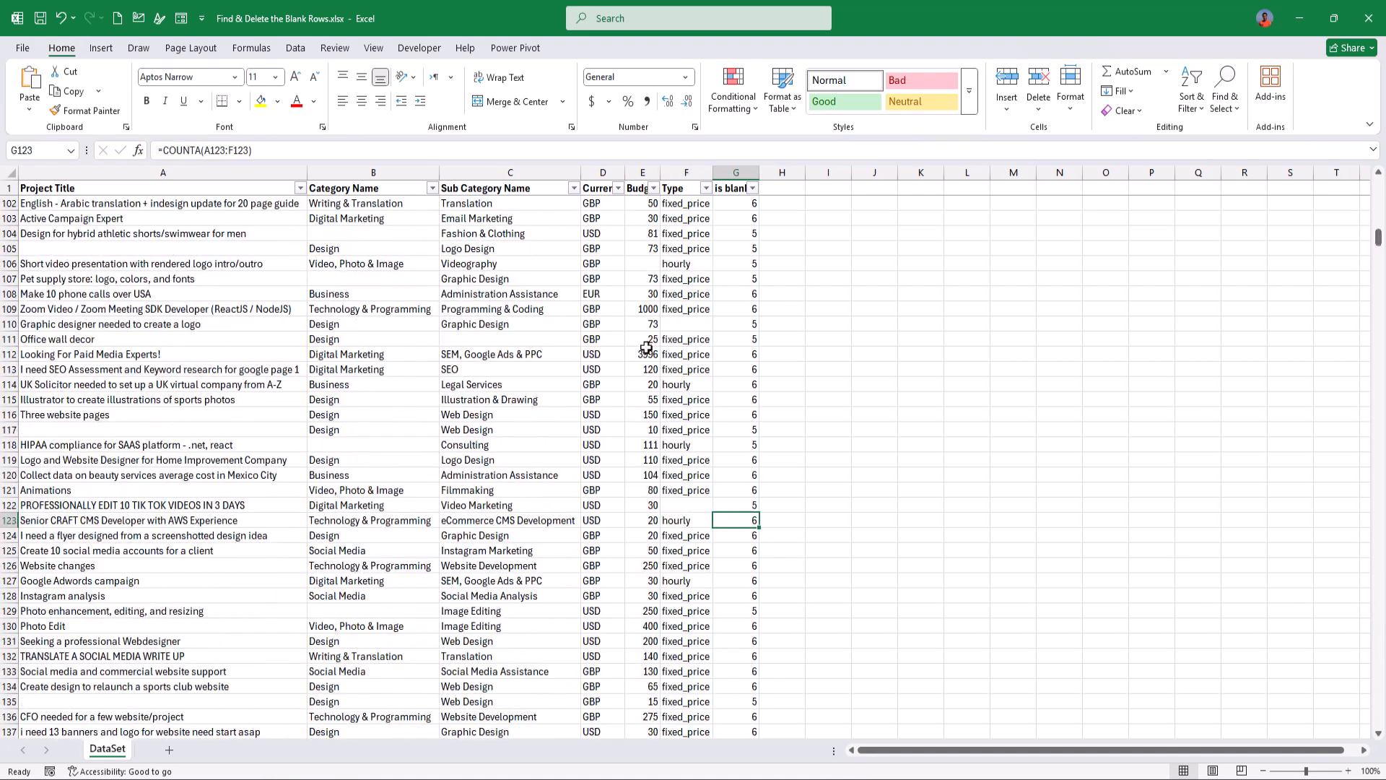
key("ctrl+Up")
key("Down")
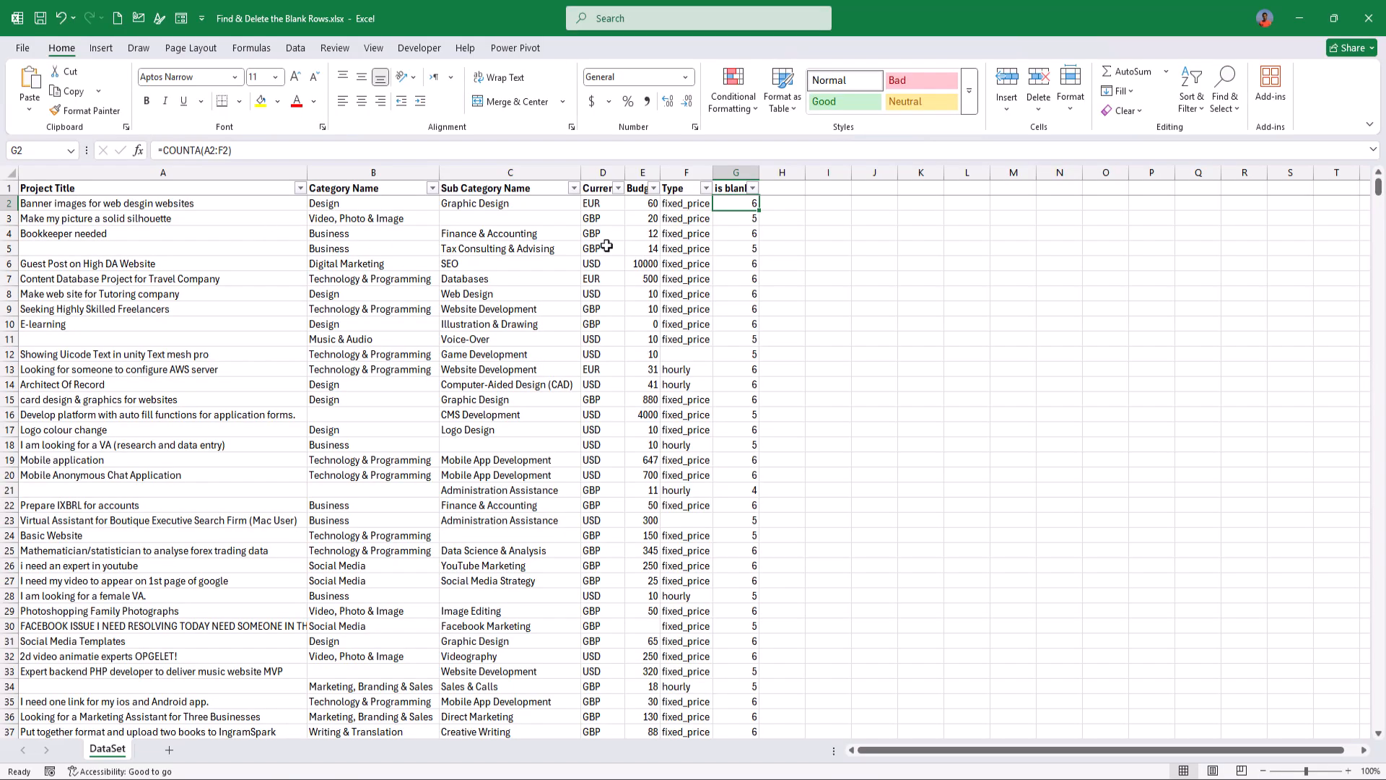
left_click(753, 189)
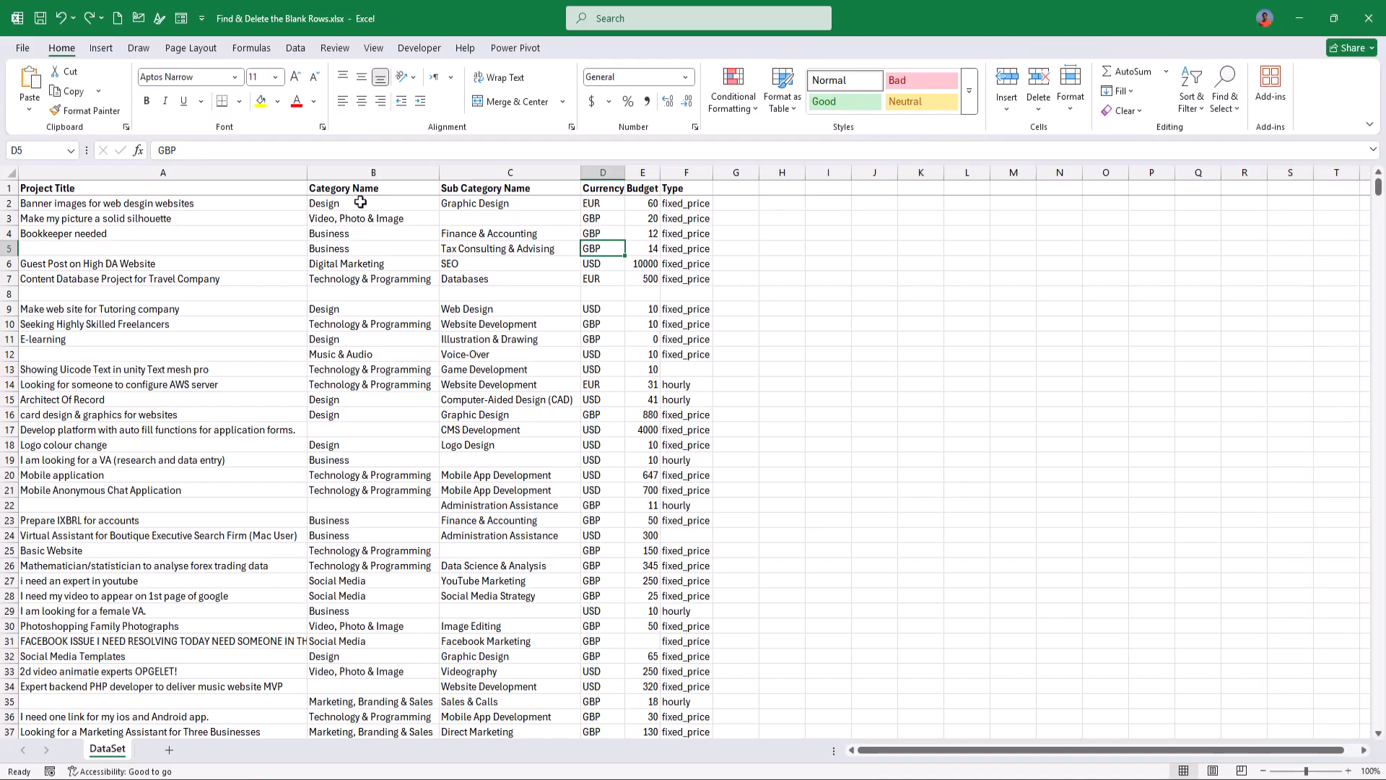
- Select the whole dataset, including its headers, from A1 to F1097
left_click(200, 187)
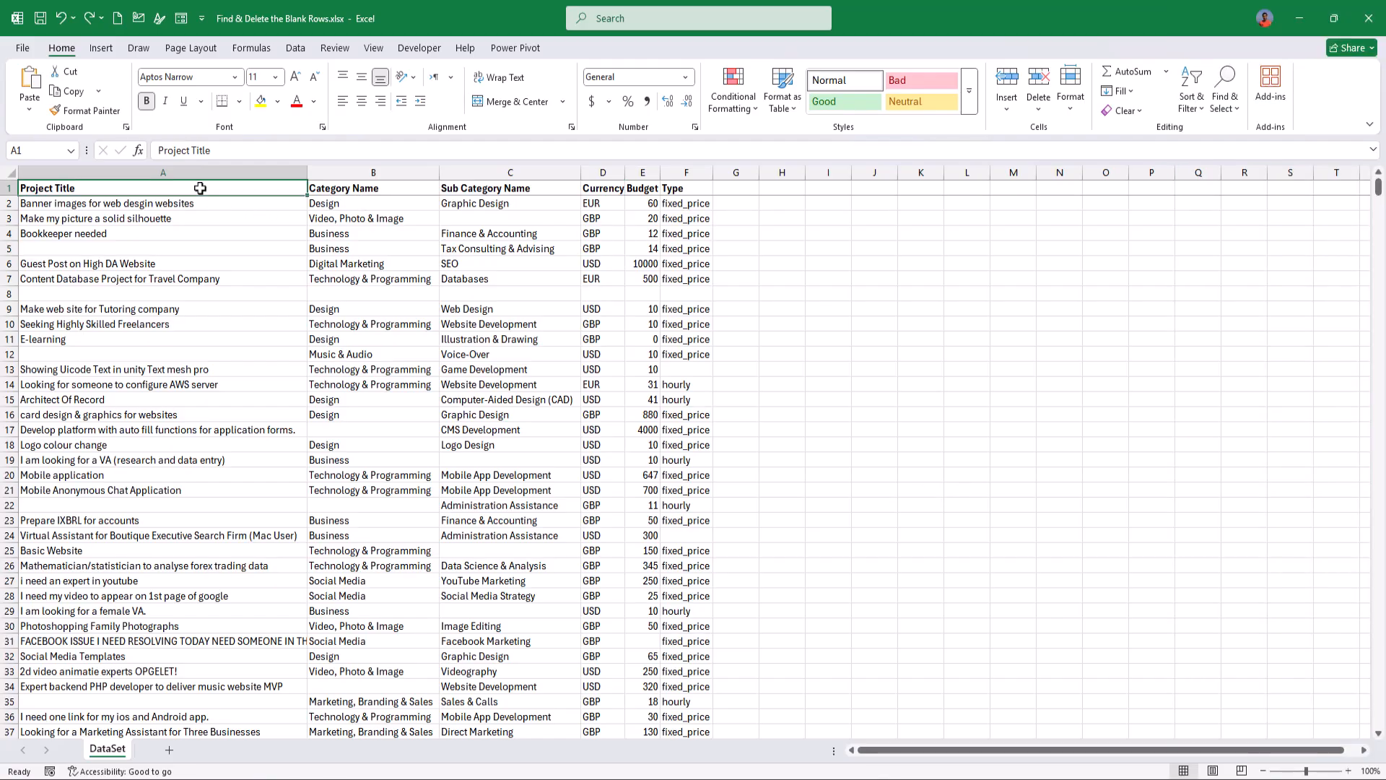
key("ctrl+shift+End")
scroll(264, 260, "down", 4)
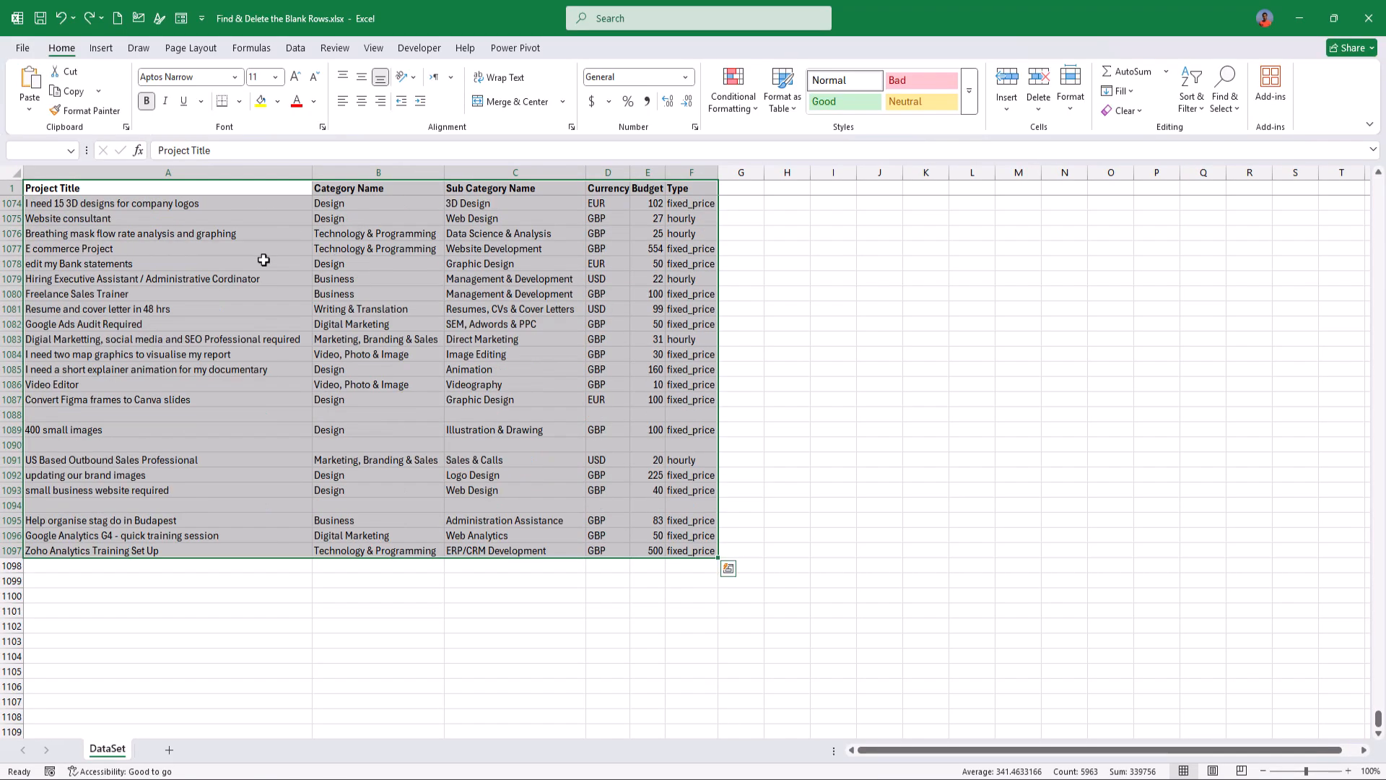
scroll(262, 258, "up", 10)
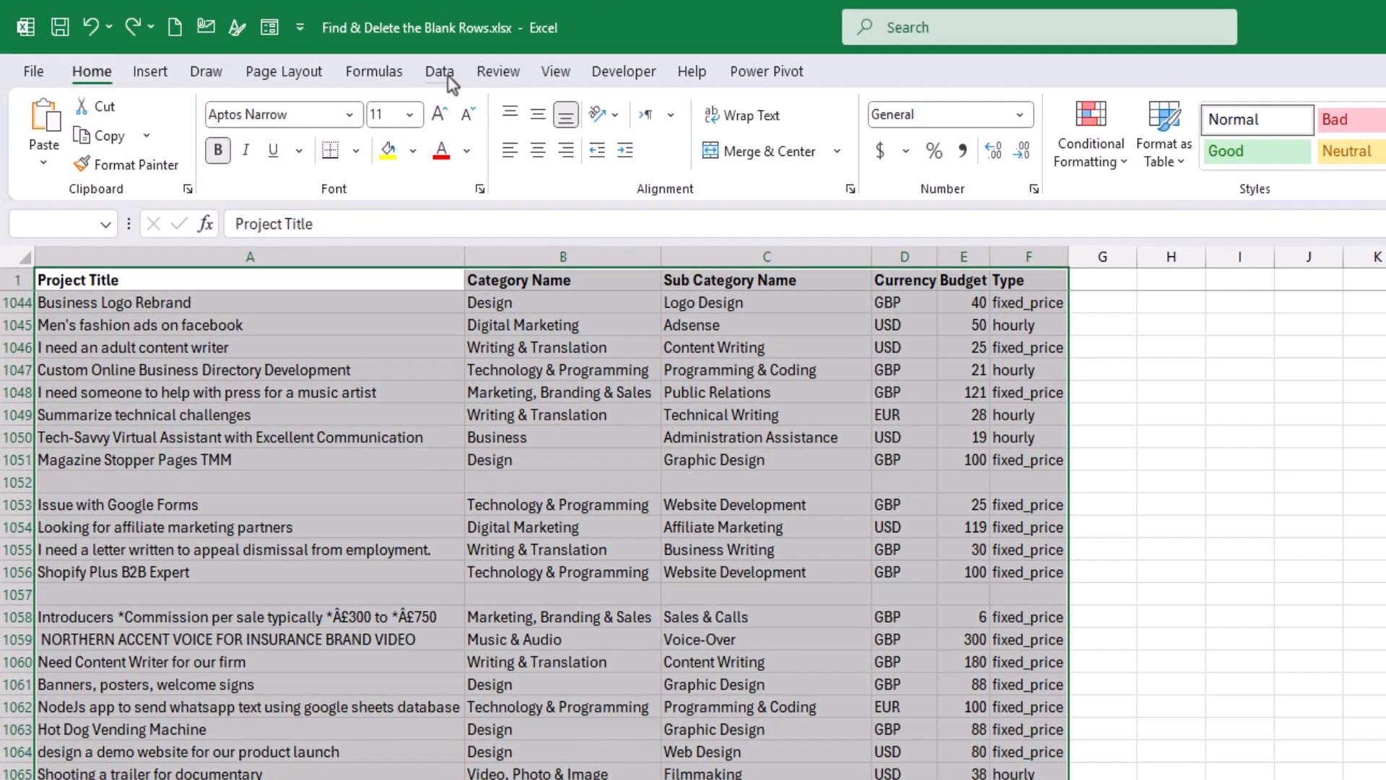
left_click(448, 75)
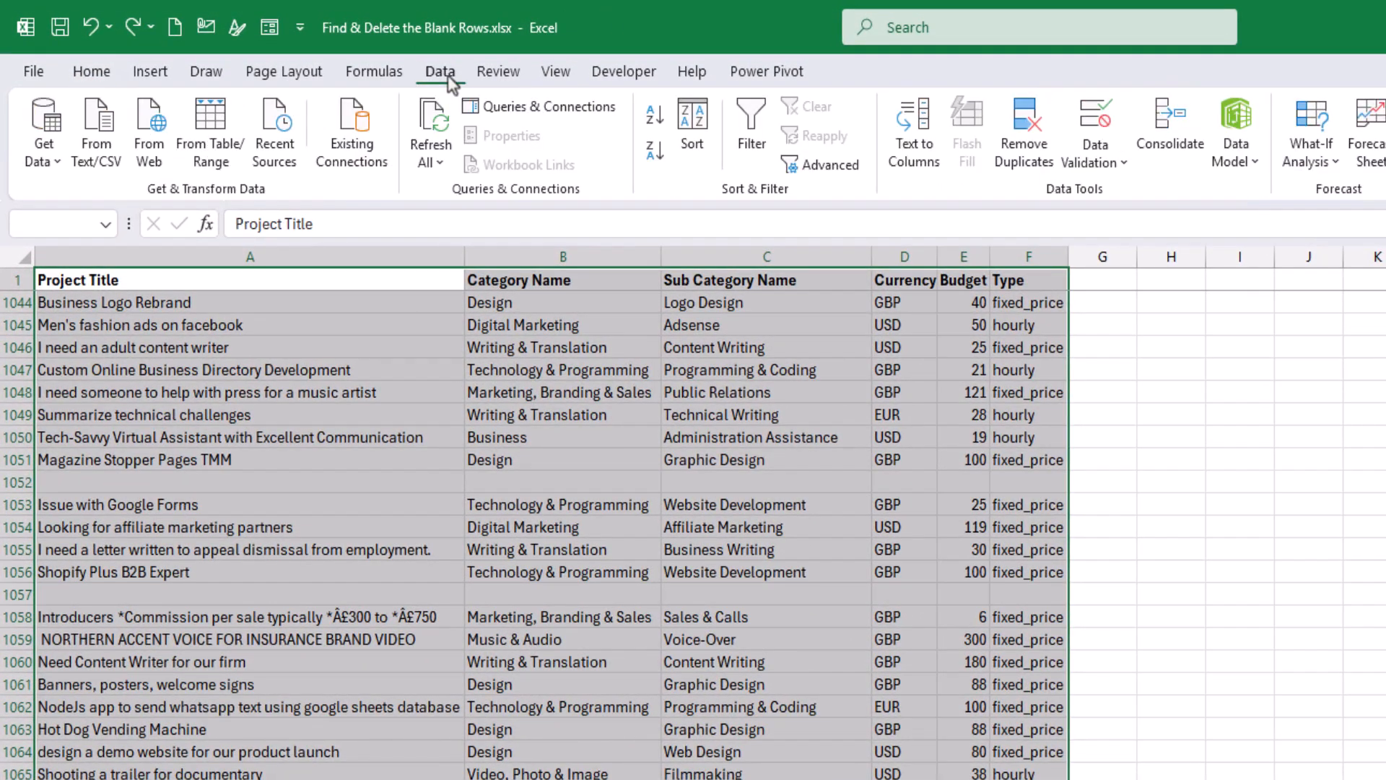
left_click(212, 163)
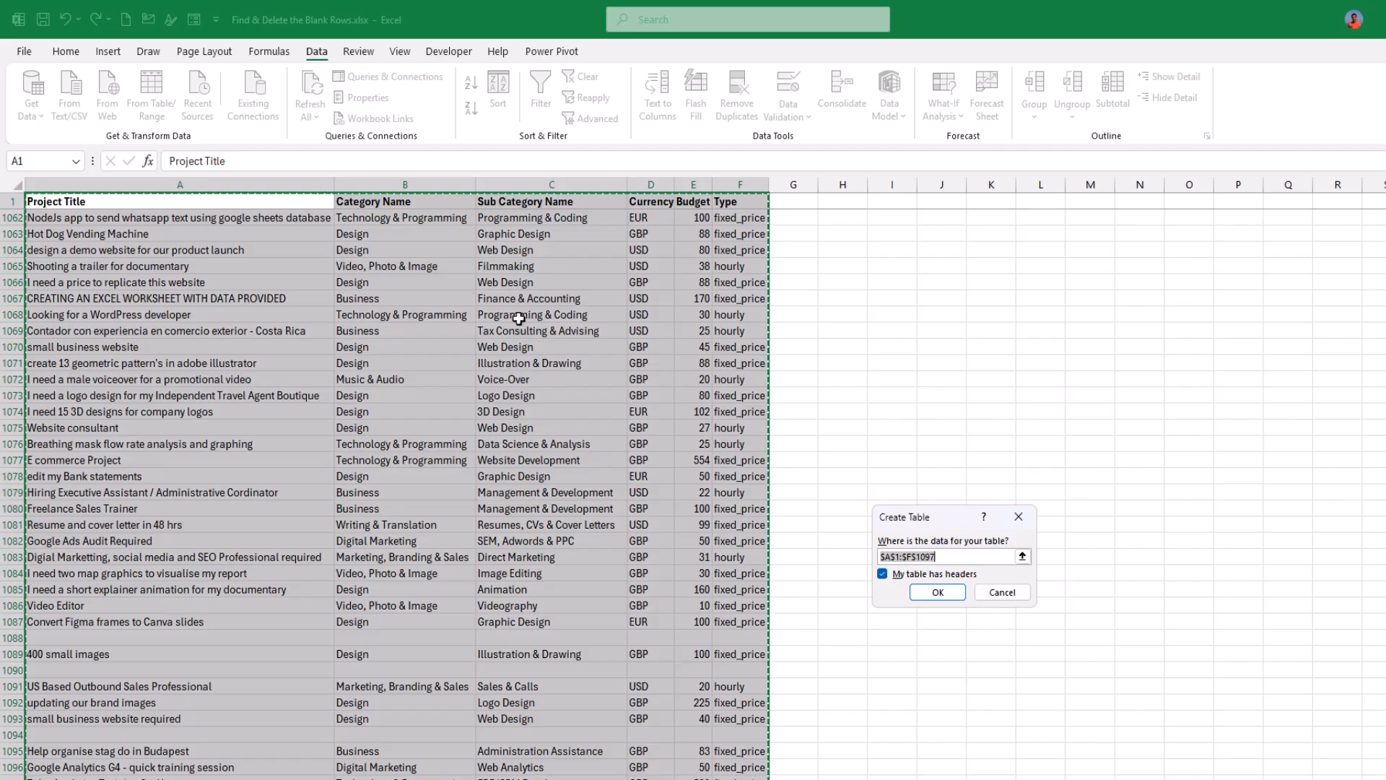
key("Escape")
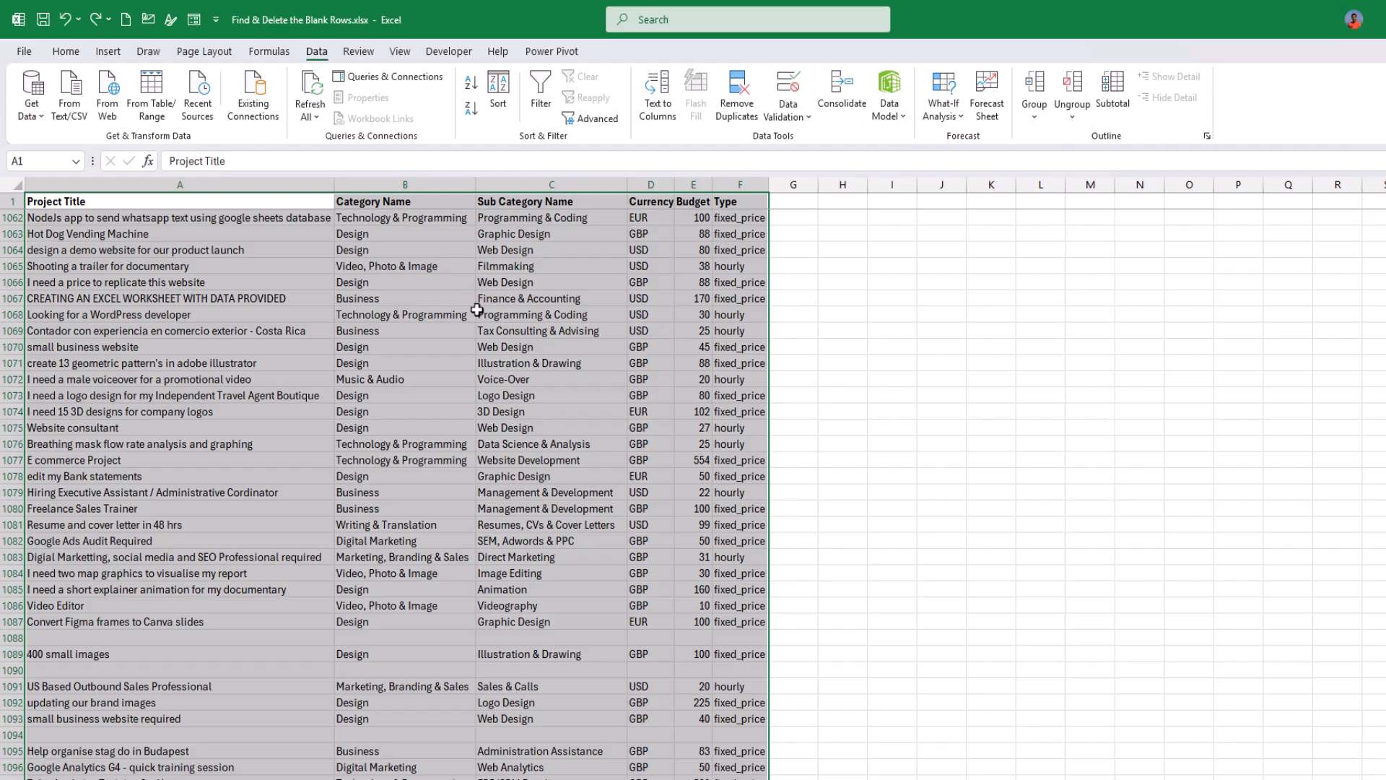
- Extend the selection of columns A to F well below the last record and name the range DataSet
scroll(477, 310, "down", 13)
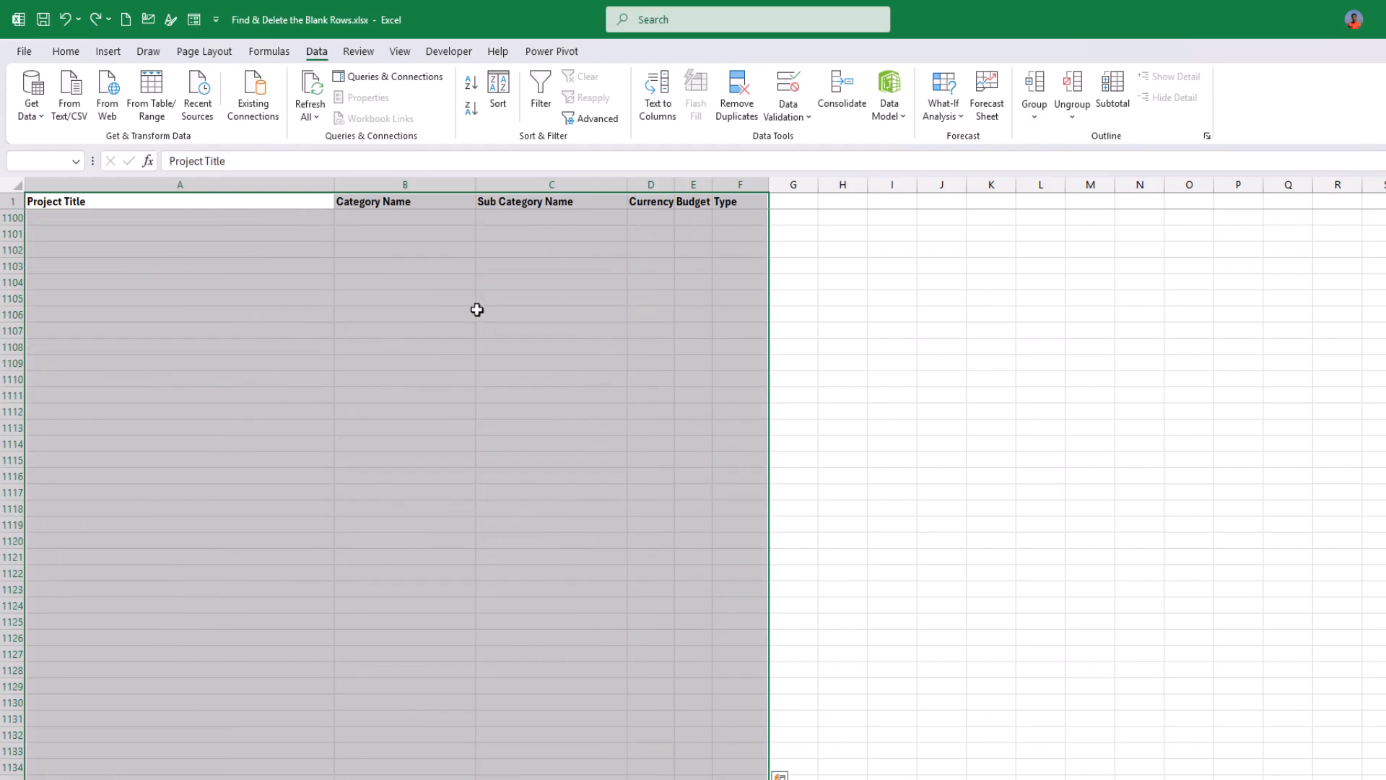
scroll(477, 310, "down", 1)
left_click(45, 160)
type("DataSet")
key("Return")
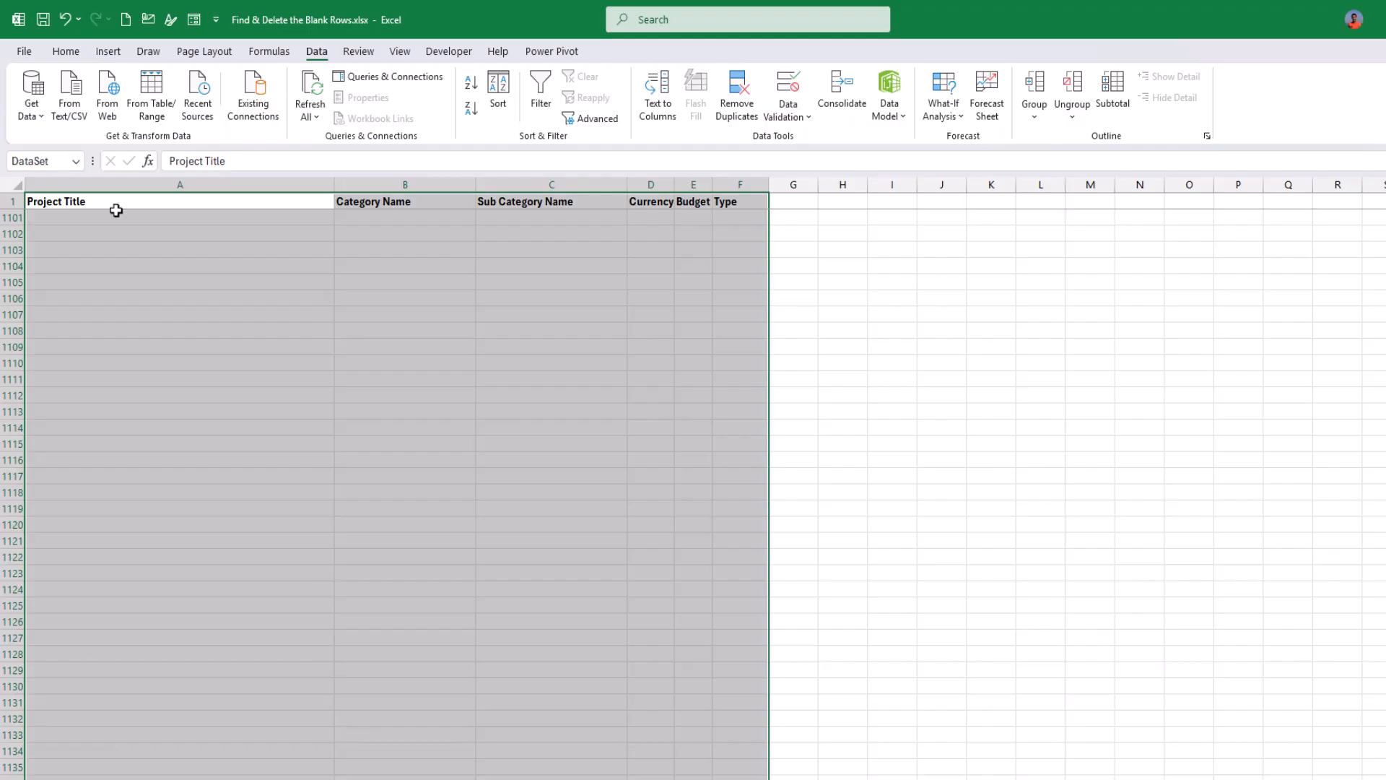
- Deselect the data and reselect the whole range by its name, DataSet
left_click(605, 361)
scroll(176, 249, "up", 10)
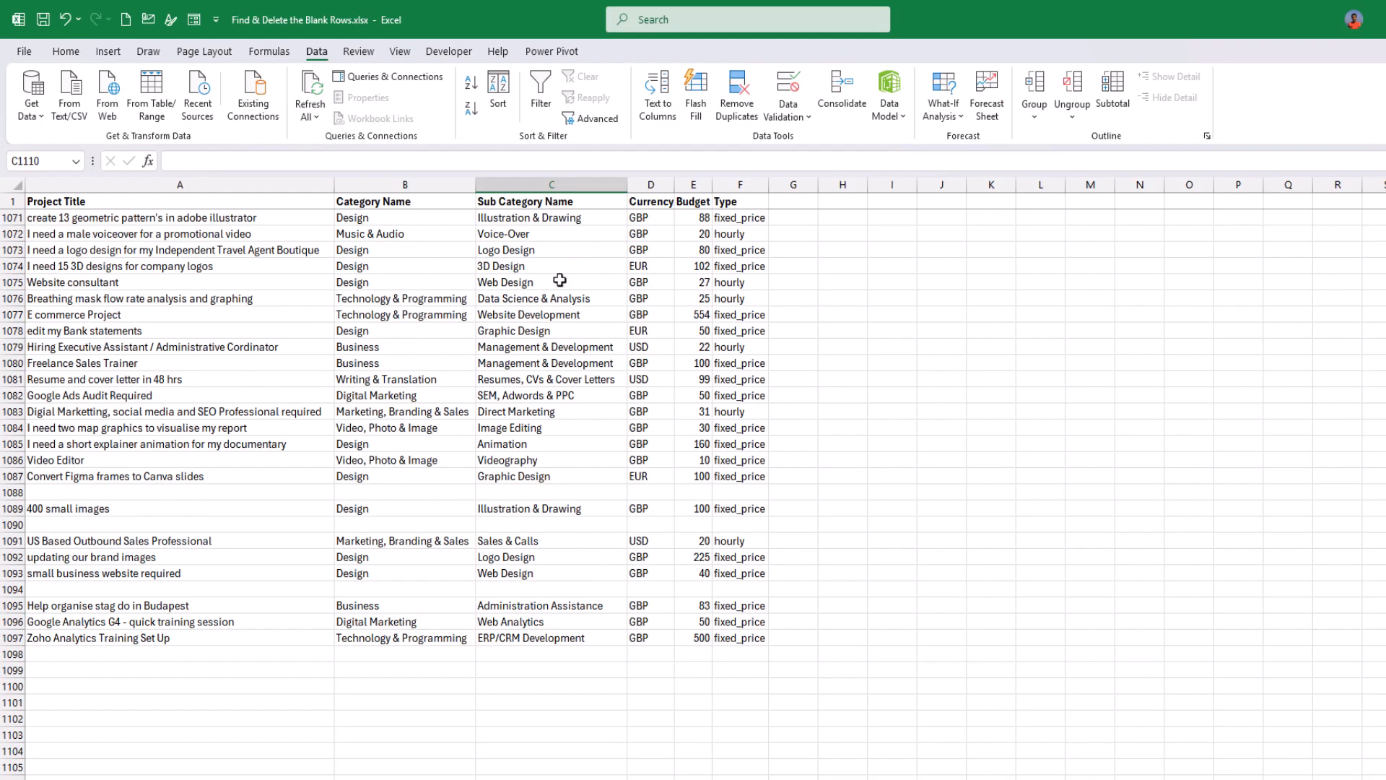
left_click(1025, 297)
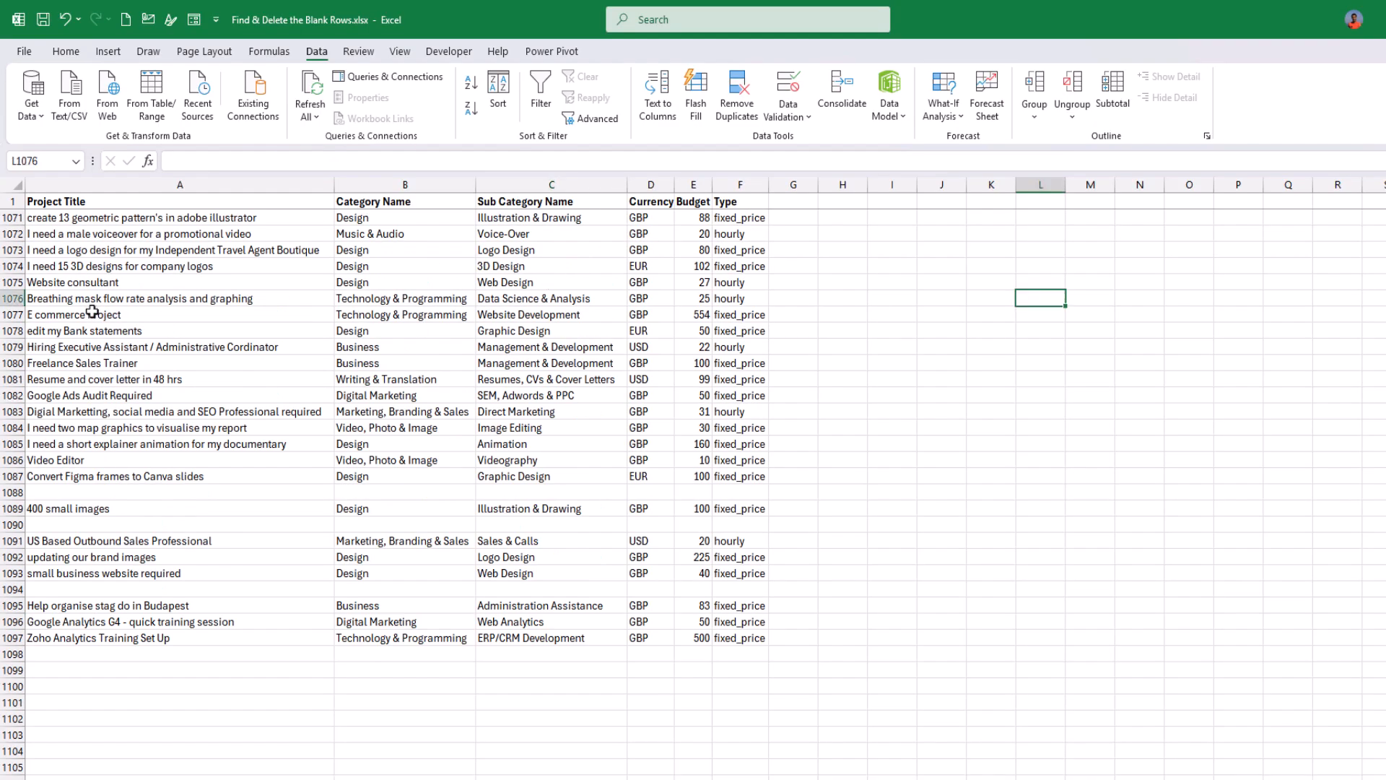
left_click(76, 163)
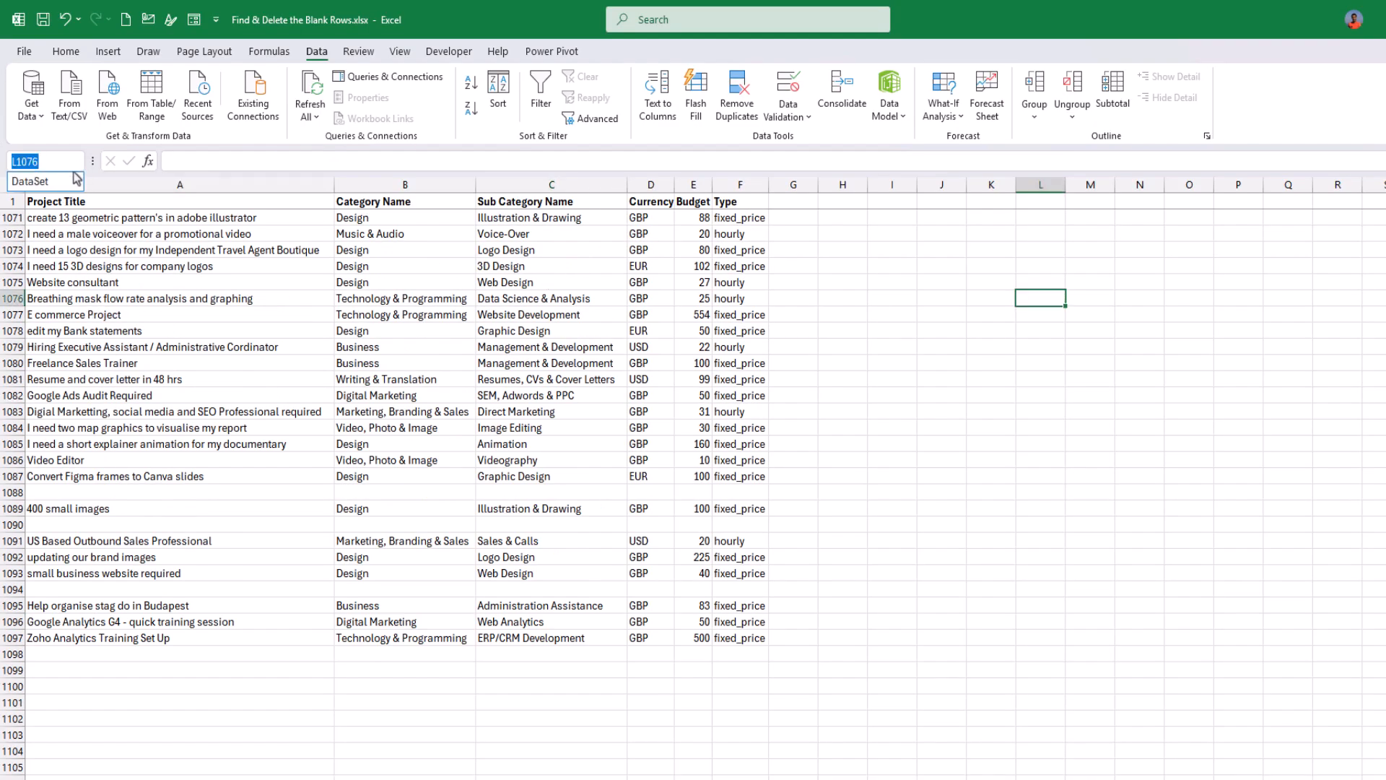
left_click(43, 181)
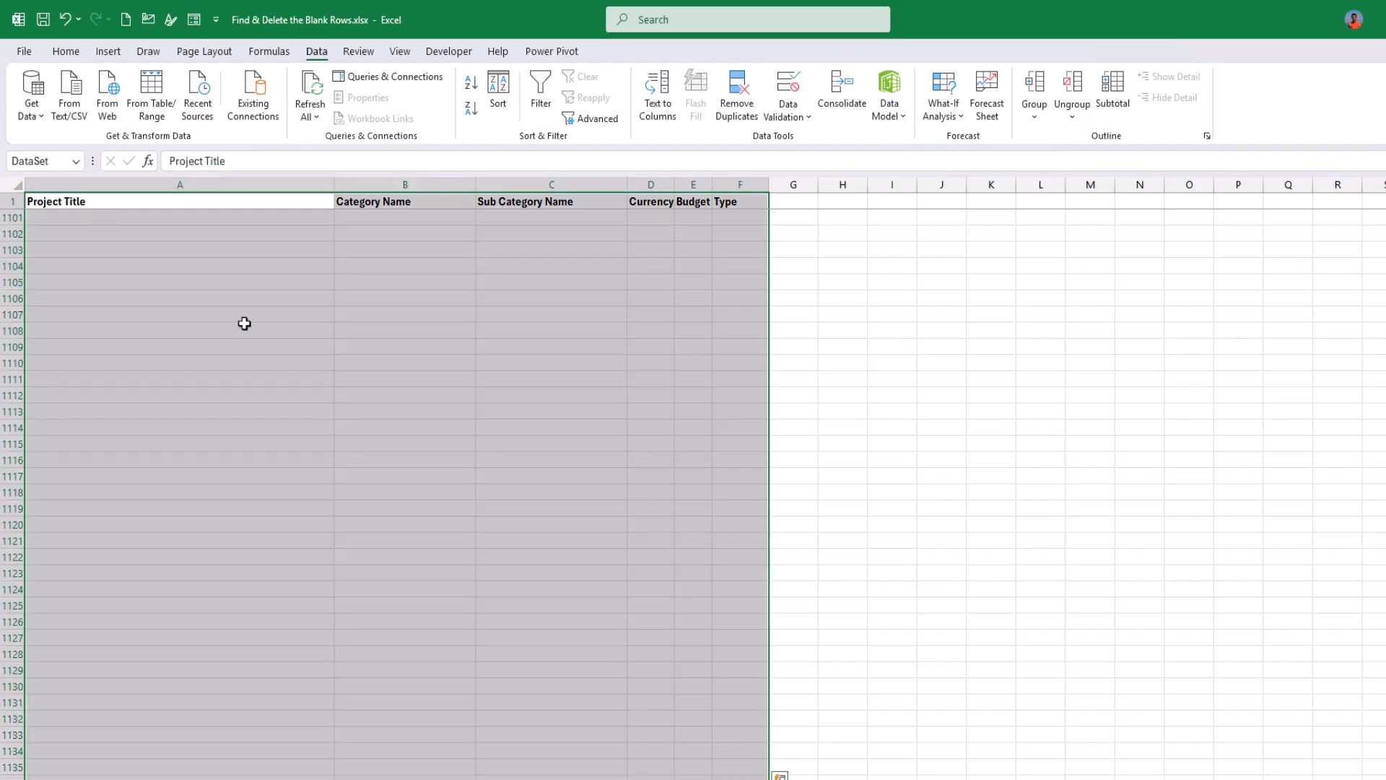
scroll(262, 337, "up", 20)
scroll(262, 336, "up", 20)
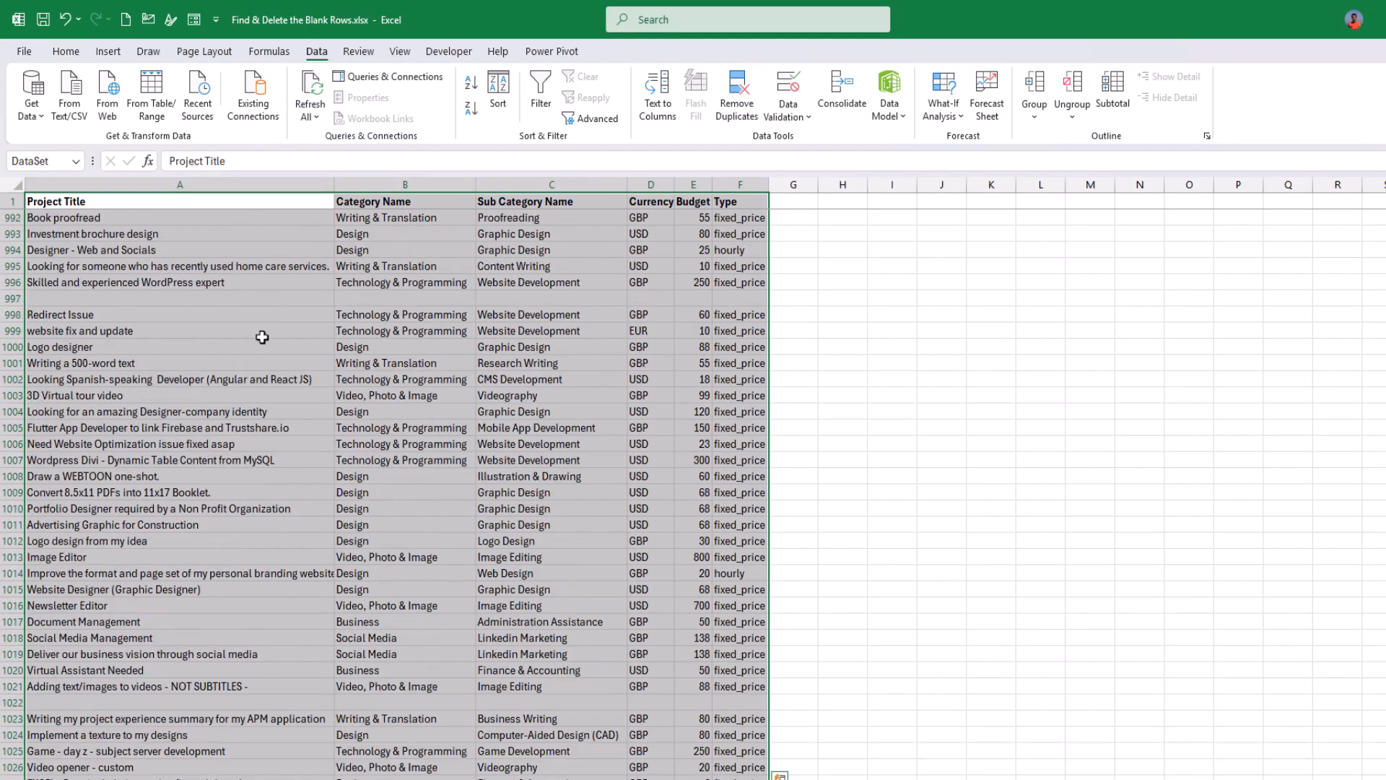
scroll(262, 337, "up", 1)
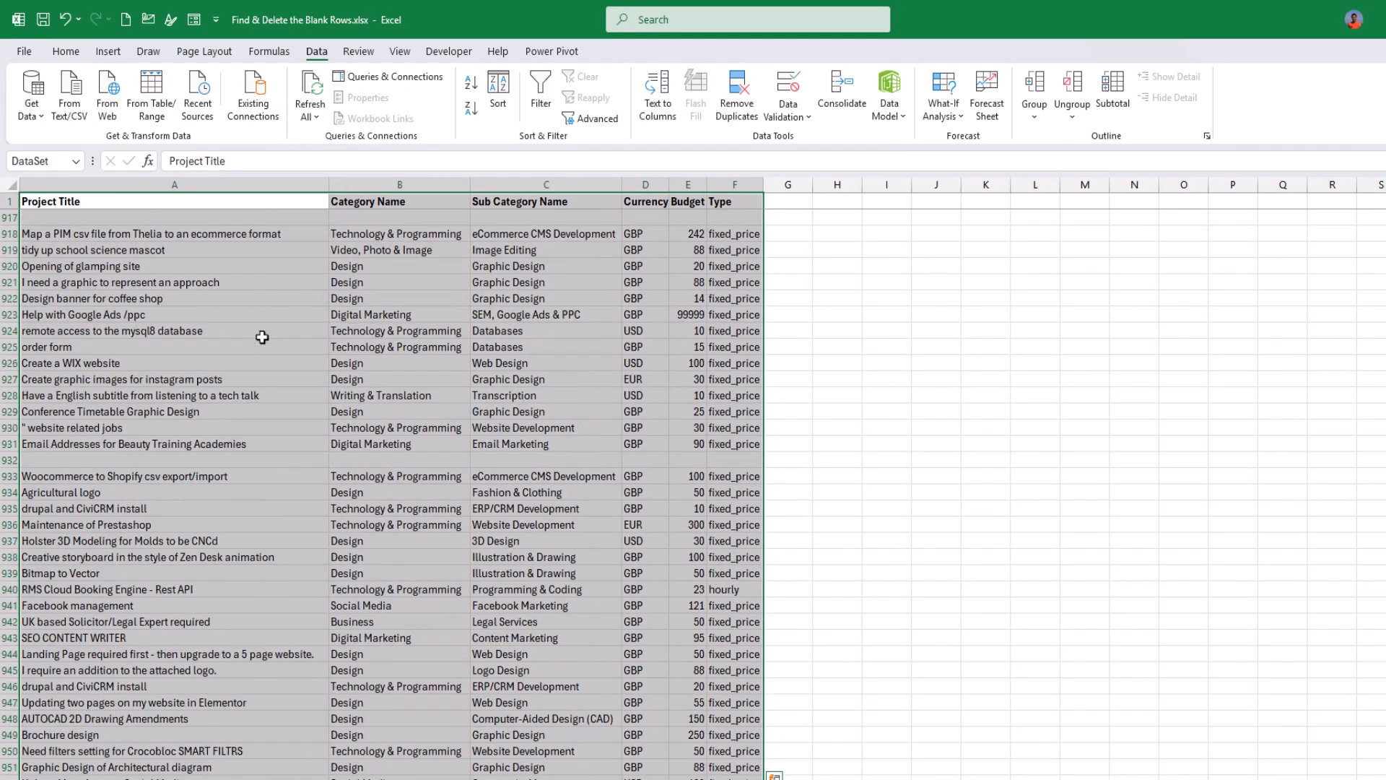
- Load the DataSet range into the Power Query Editor and remove its blank rows
left_click(150, 109)
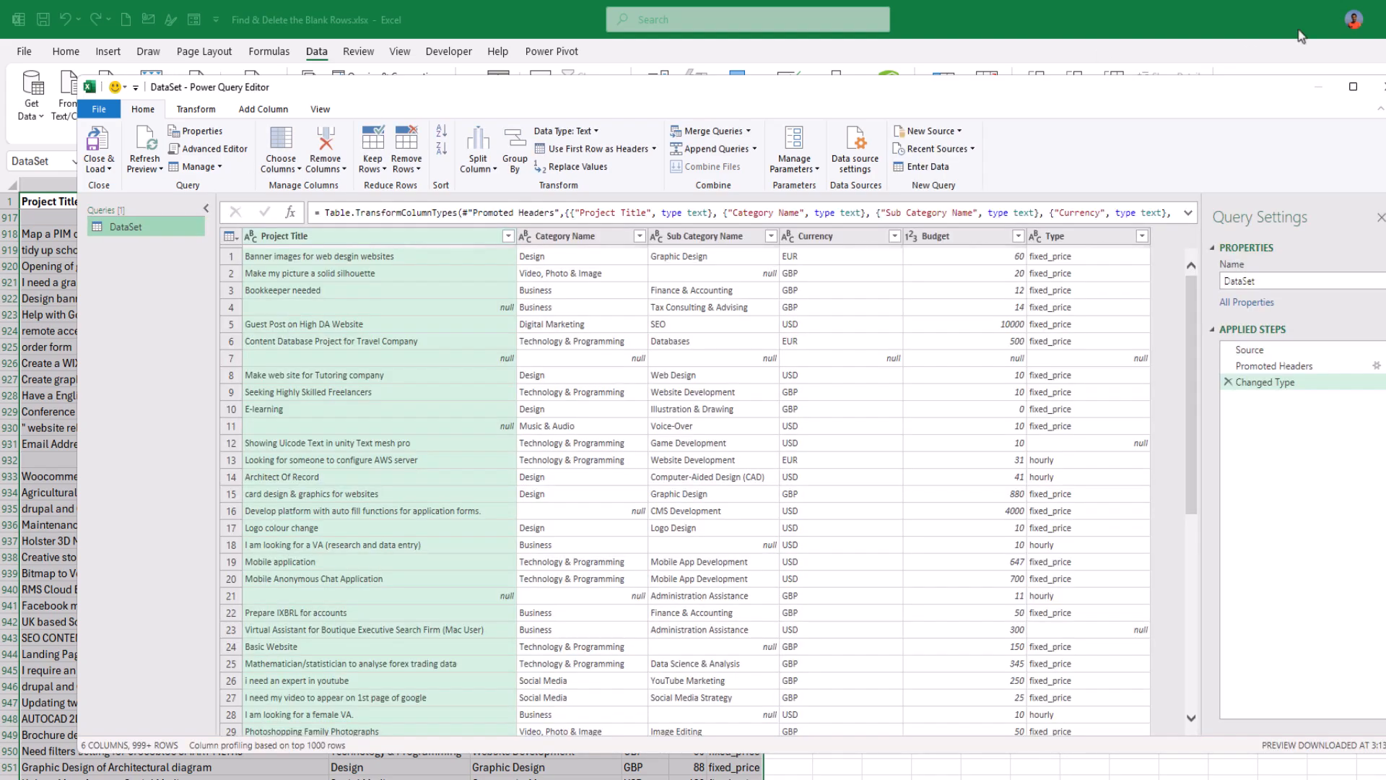
left_click(1353, 87)
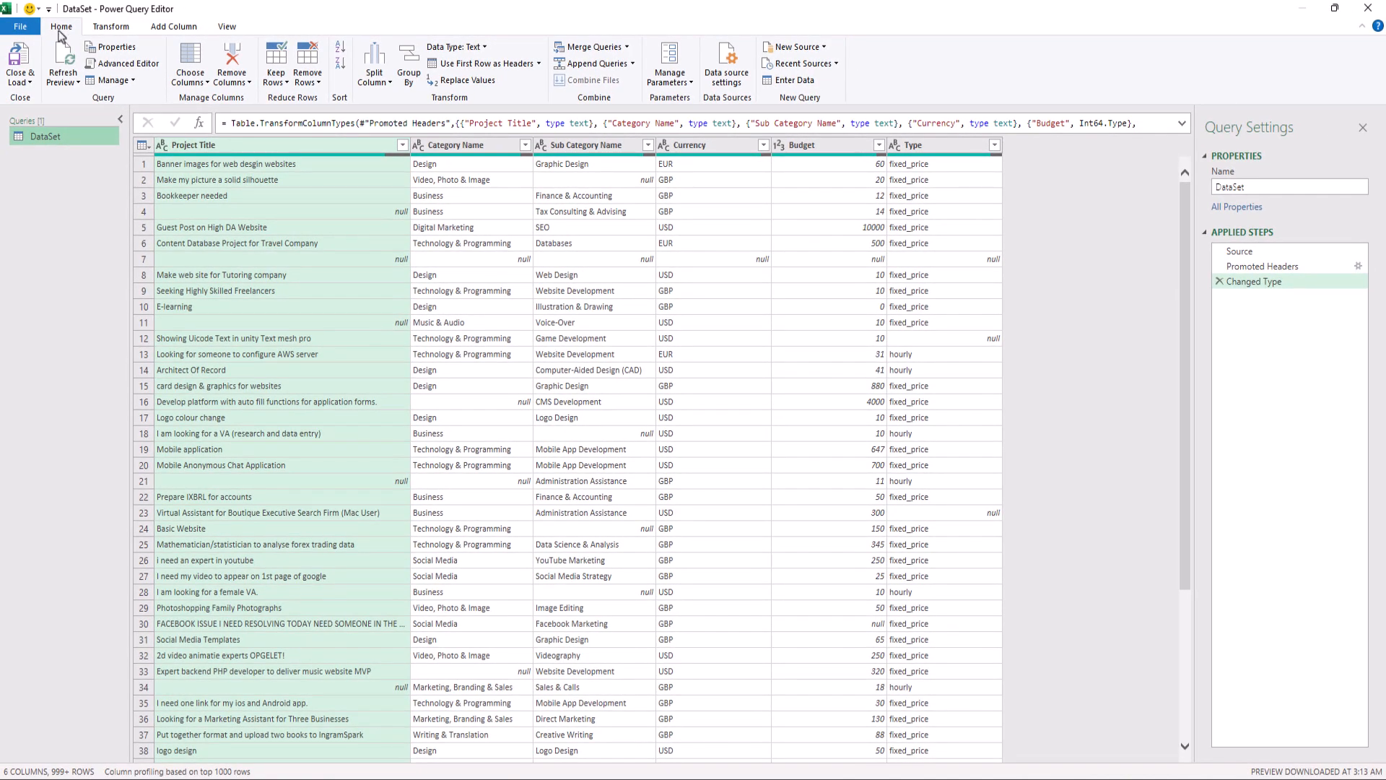
left_click(307, 84)
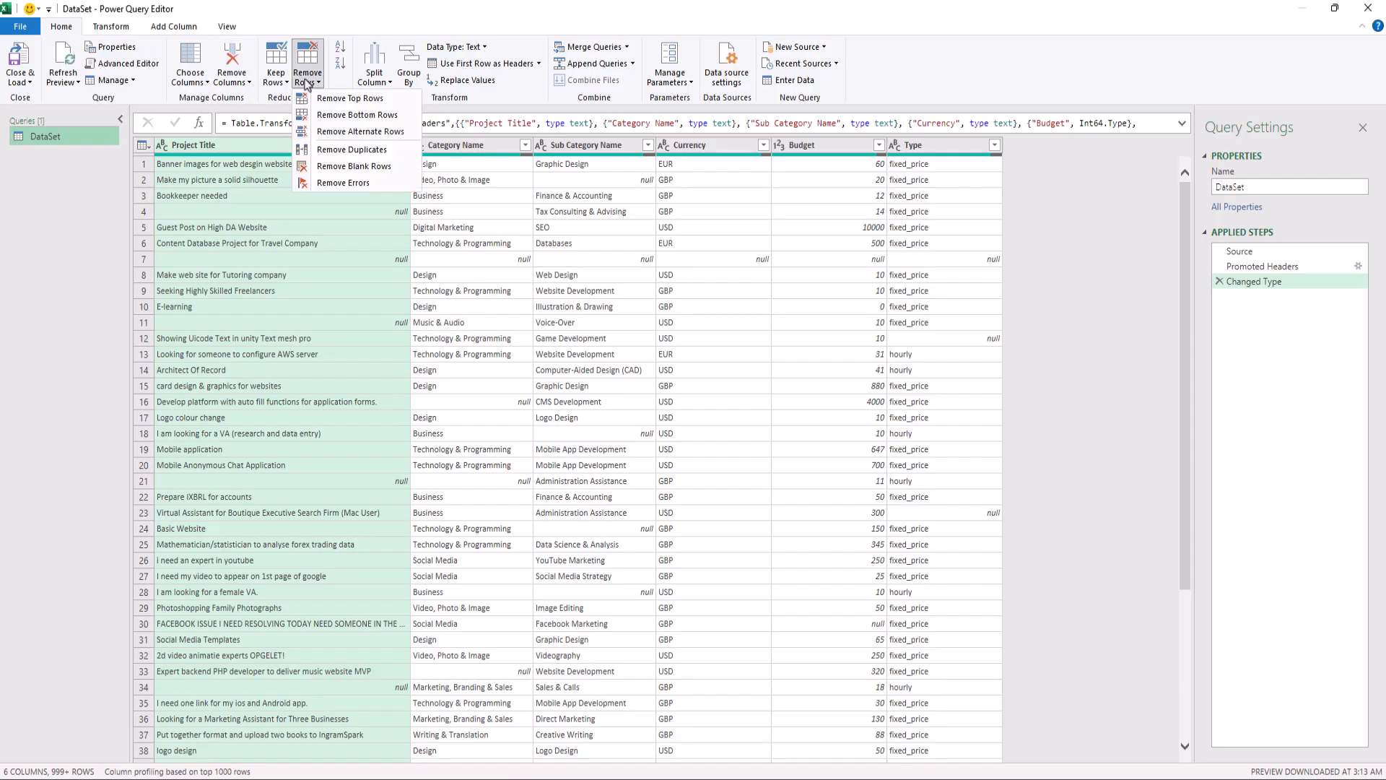
left_click(322, 168)
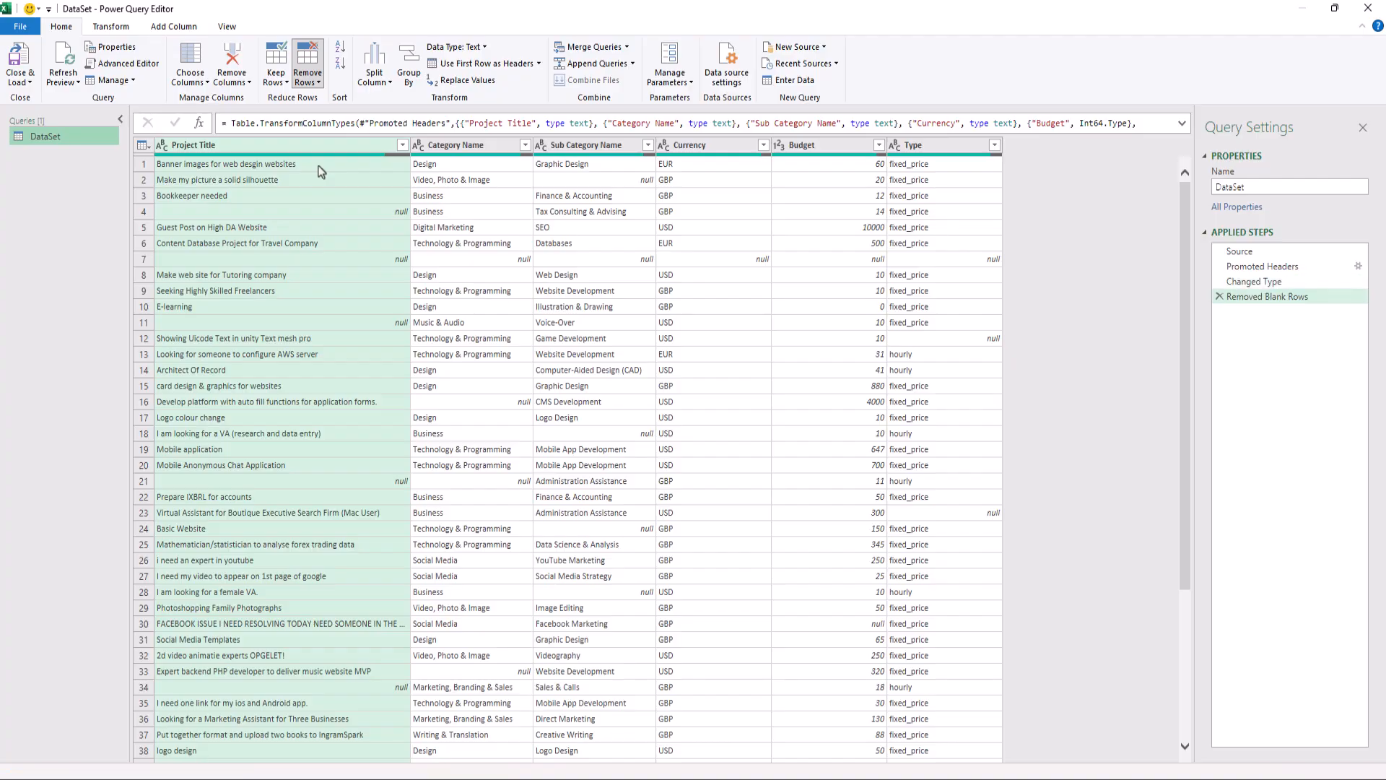
- Load the cleaned query into a table on a new worksheet and give the table a blue banded style
scroll(311, 249, "down", 12)
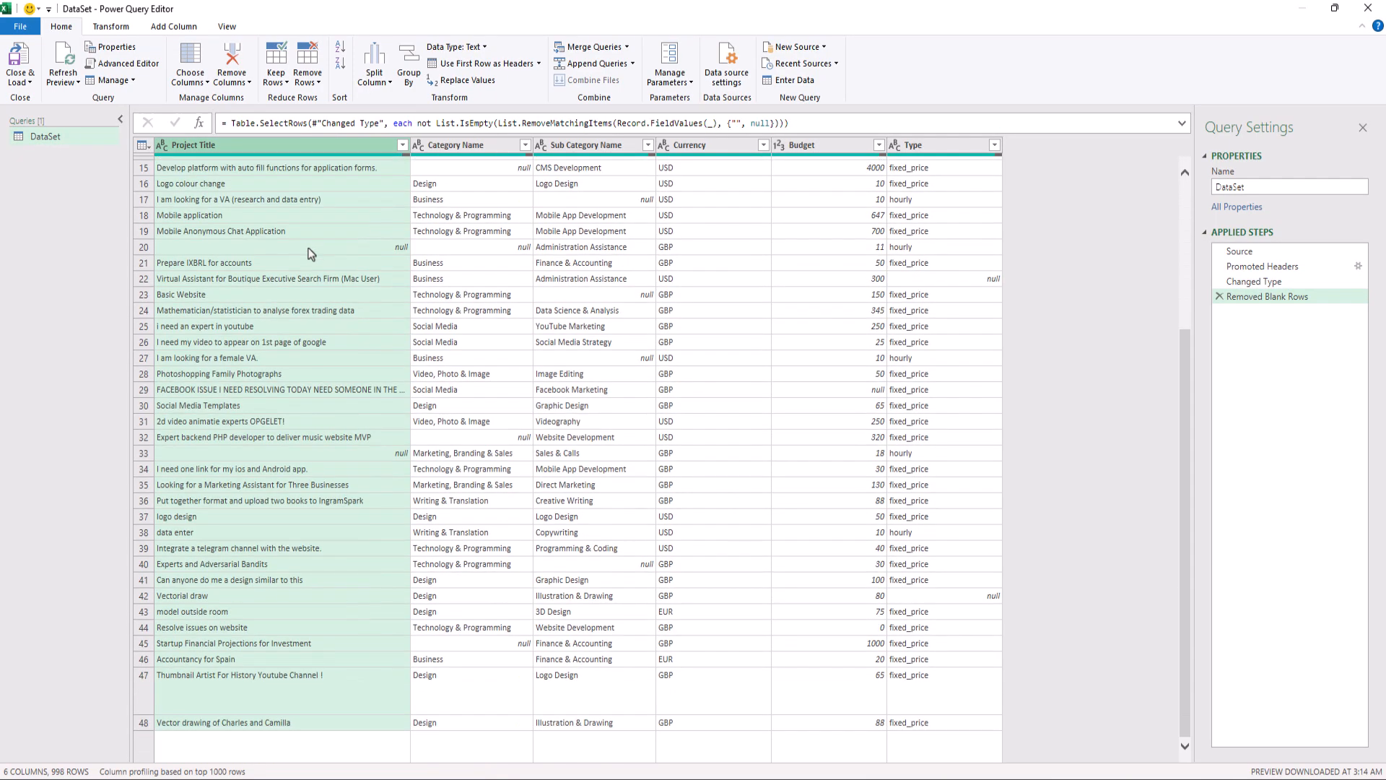
scroll(310, 253, "down", 1)
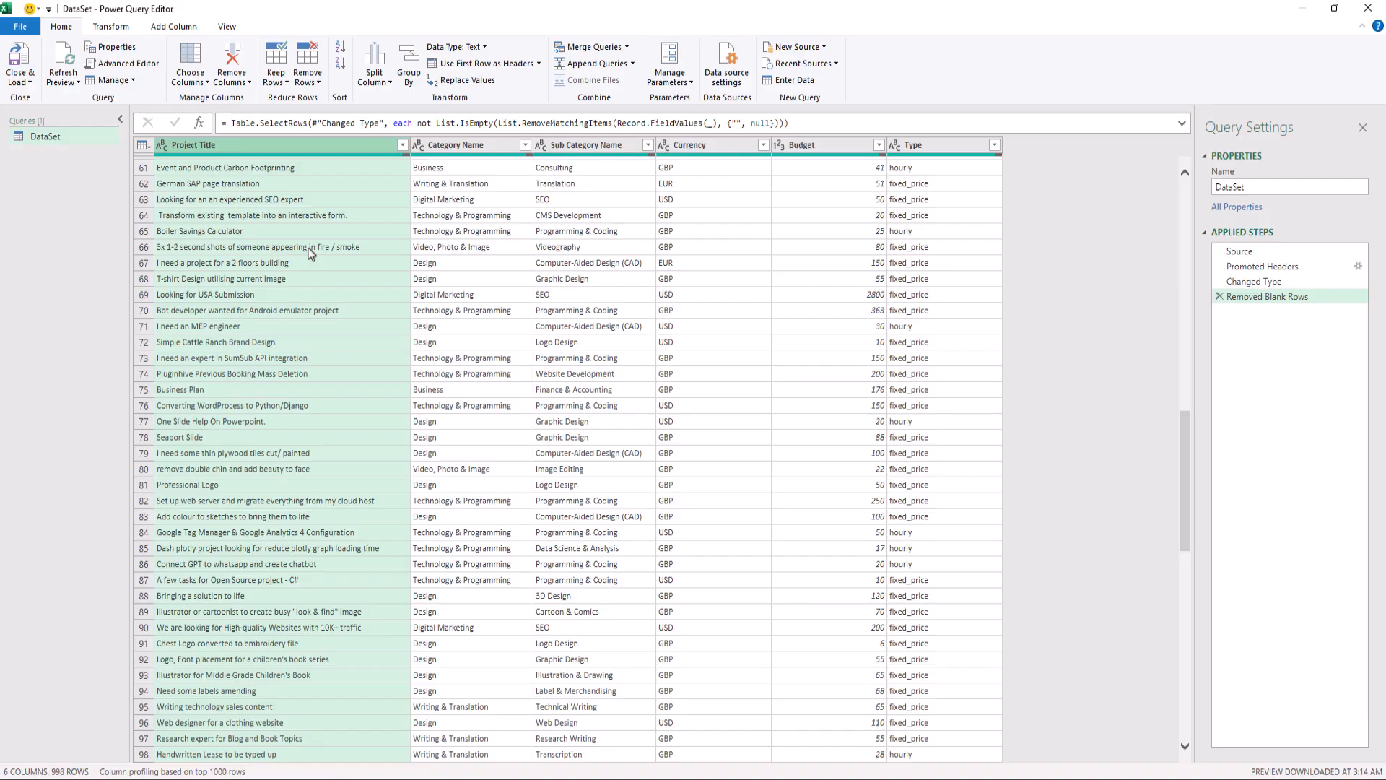
scroll(311, 253, "down", 10)
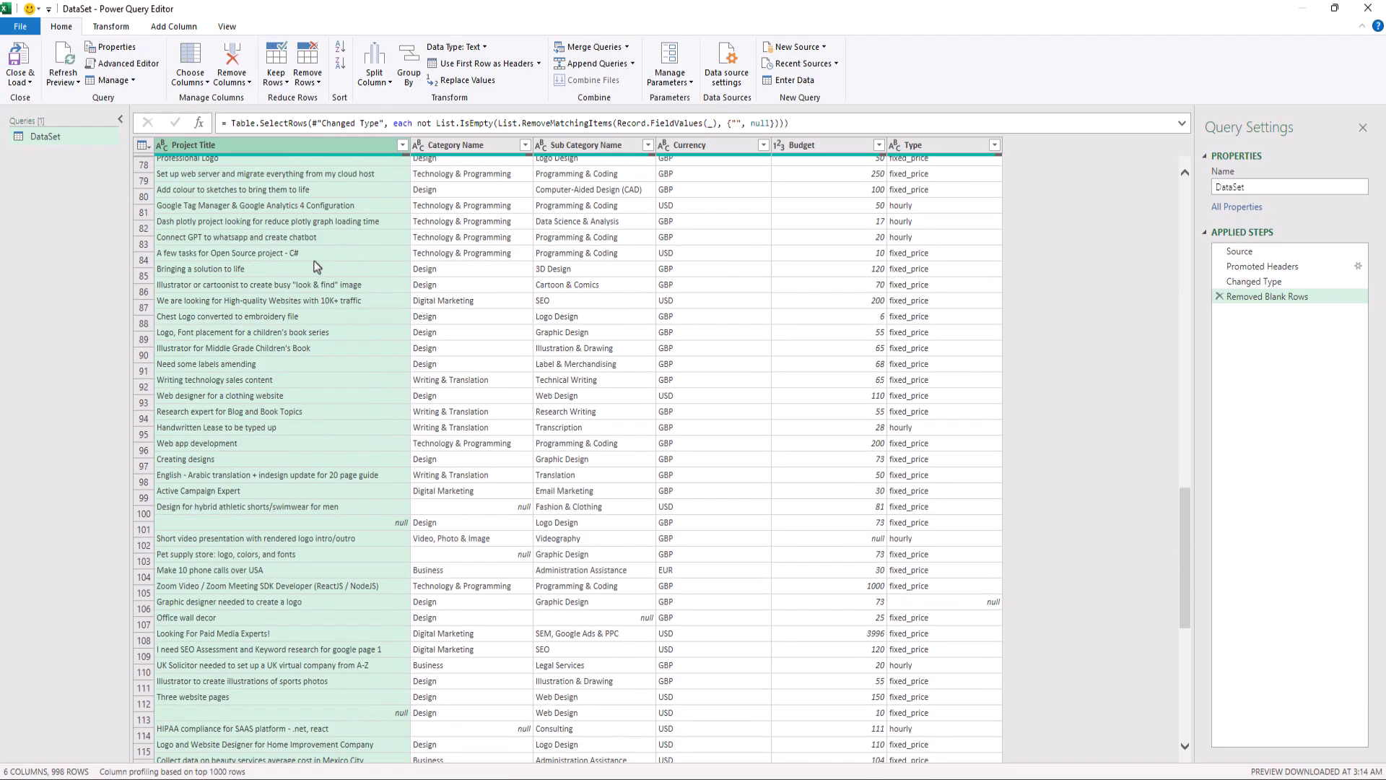
scroll(315, 265, "down", 5)
scroll(317, 267, "down", 5)
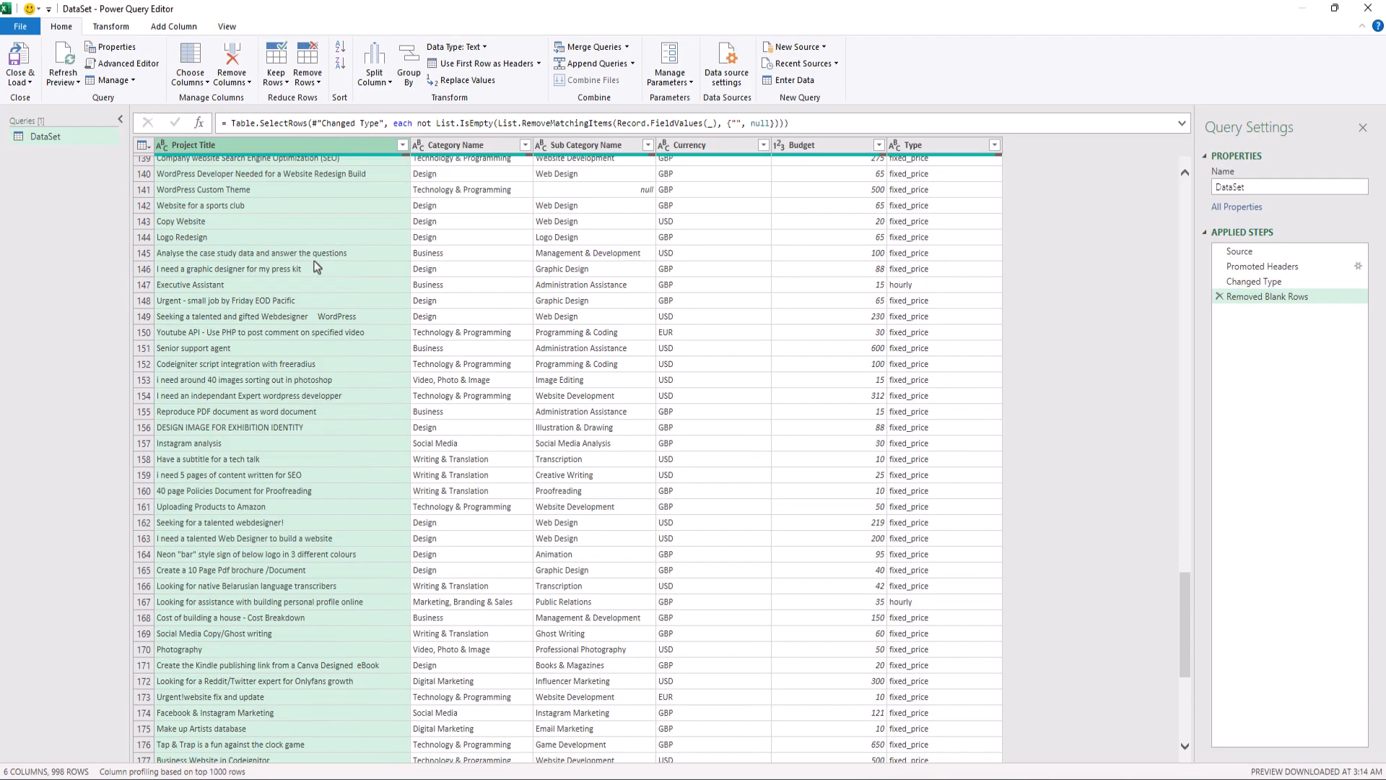
left_click(20, 81)
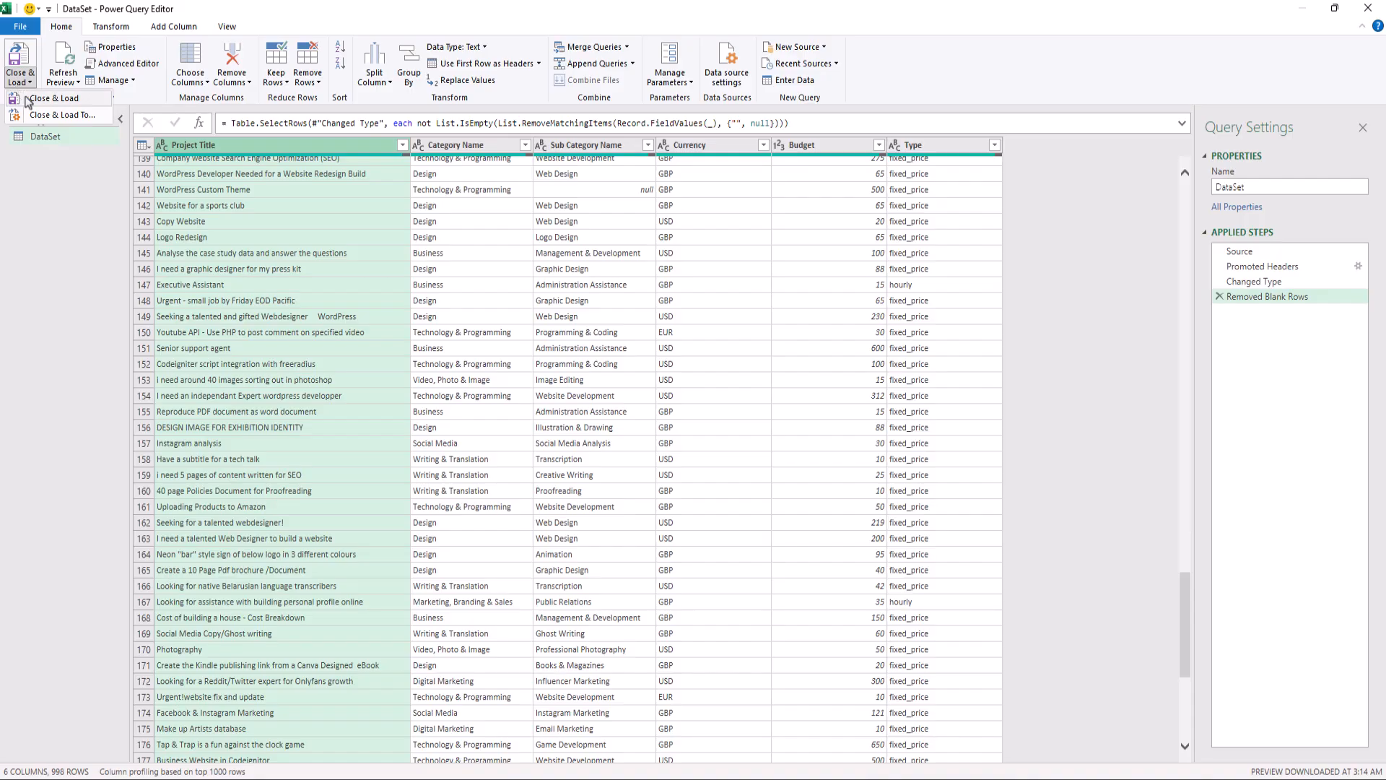
left_click(29, 99)
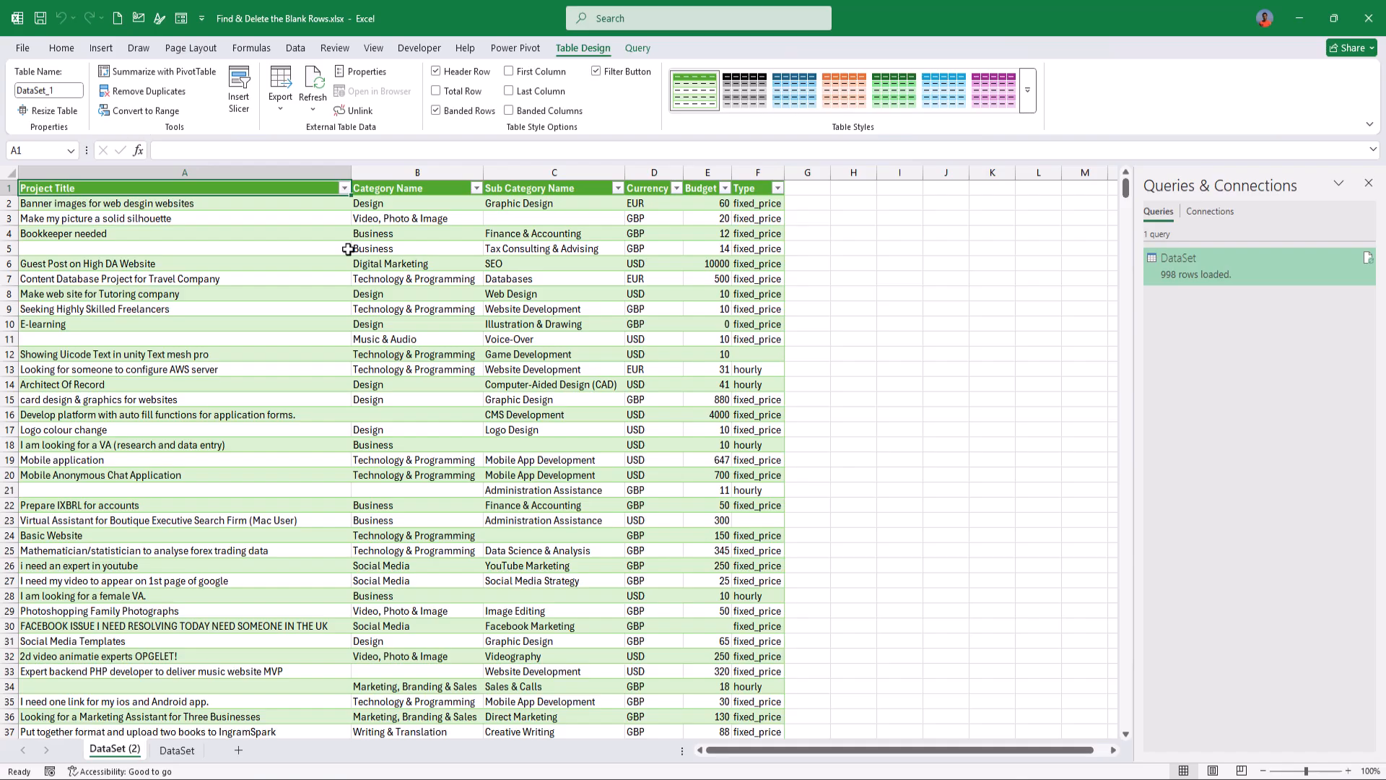
left_click(781, 103)
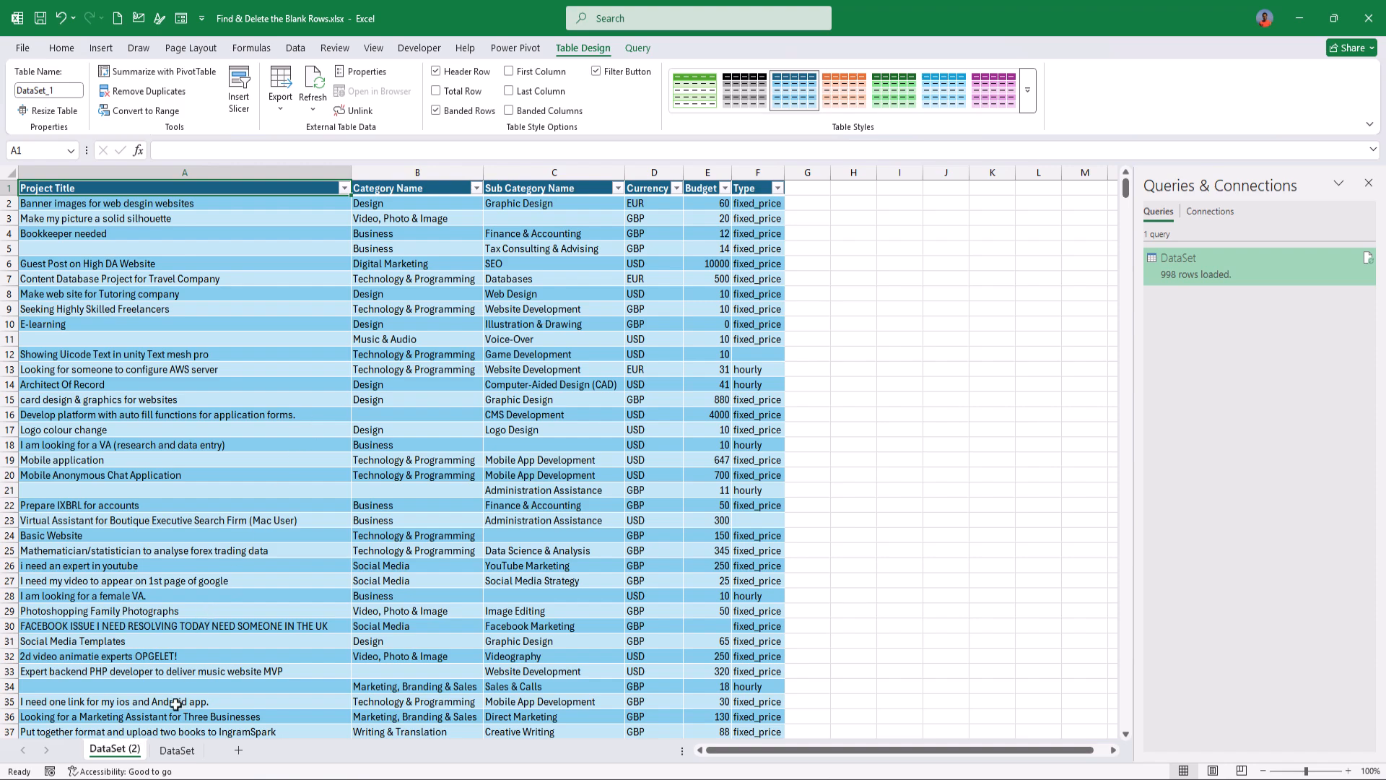
- On the DataSet sheet, enter Test as the project title in A1098, directly below the last record
left_click(177, 750)
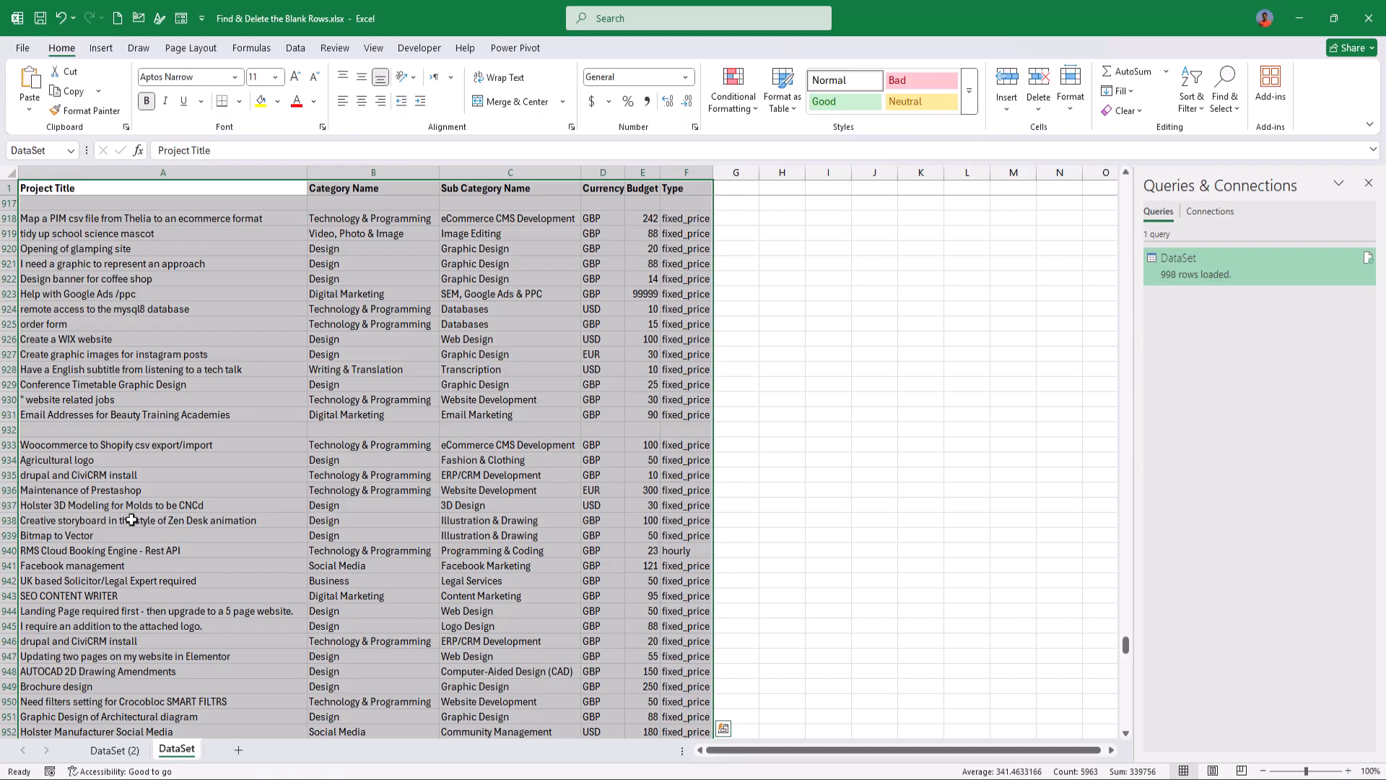
left_click(76, 503)
key("ctrl+Down")
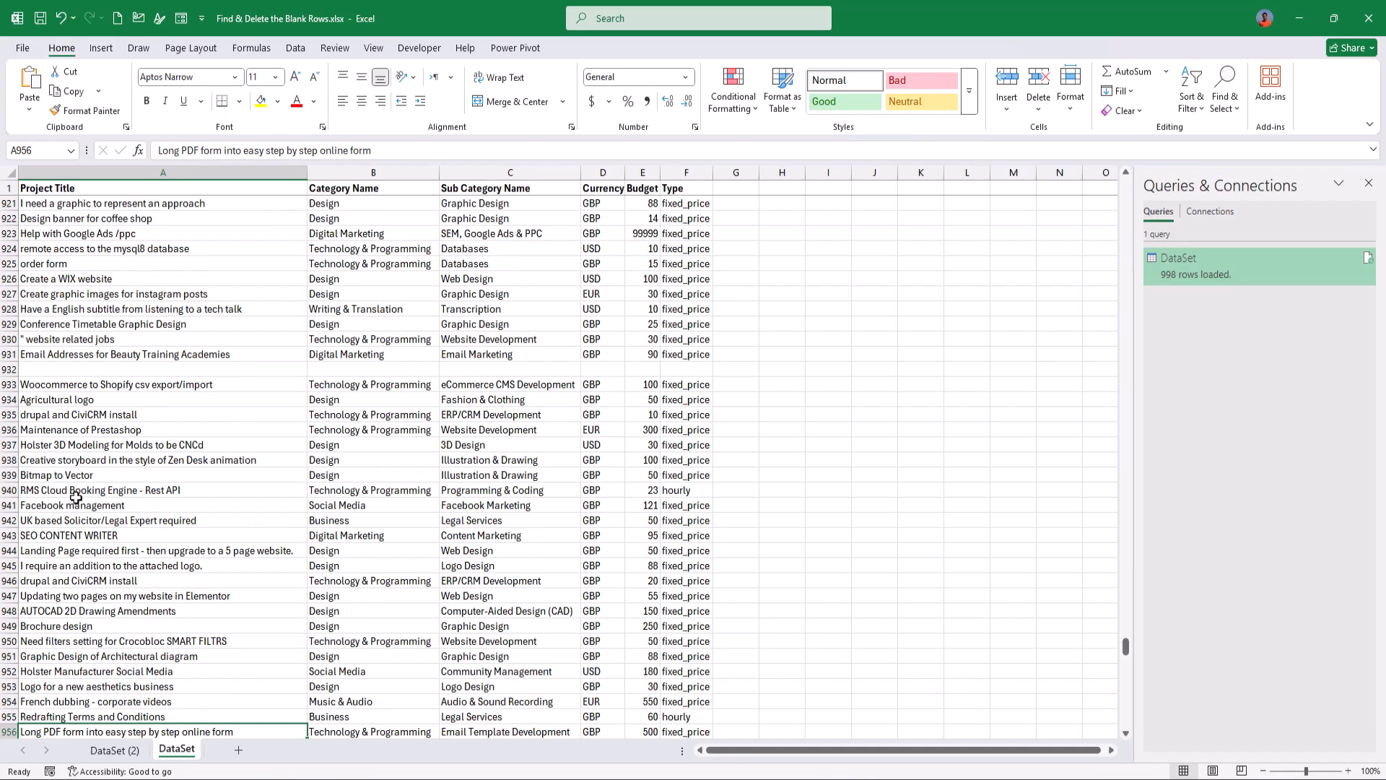
key("ctrl+End")
key("Down")
key("Left")
key("ctrl+Left")
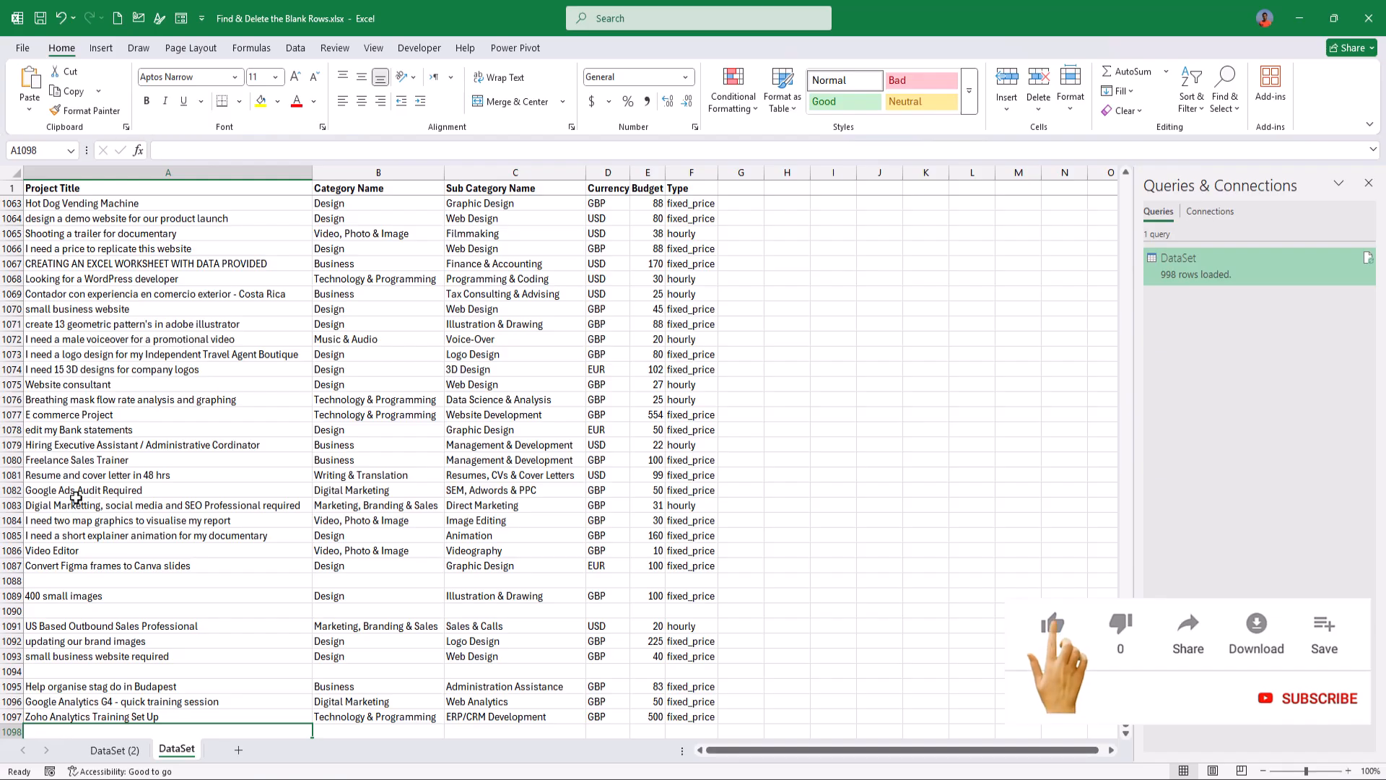
type("Test")
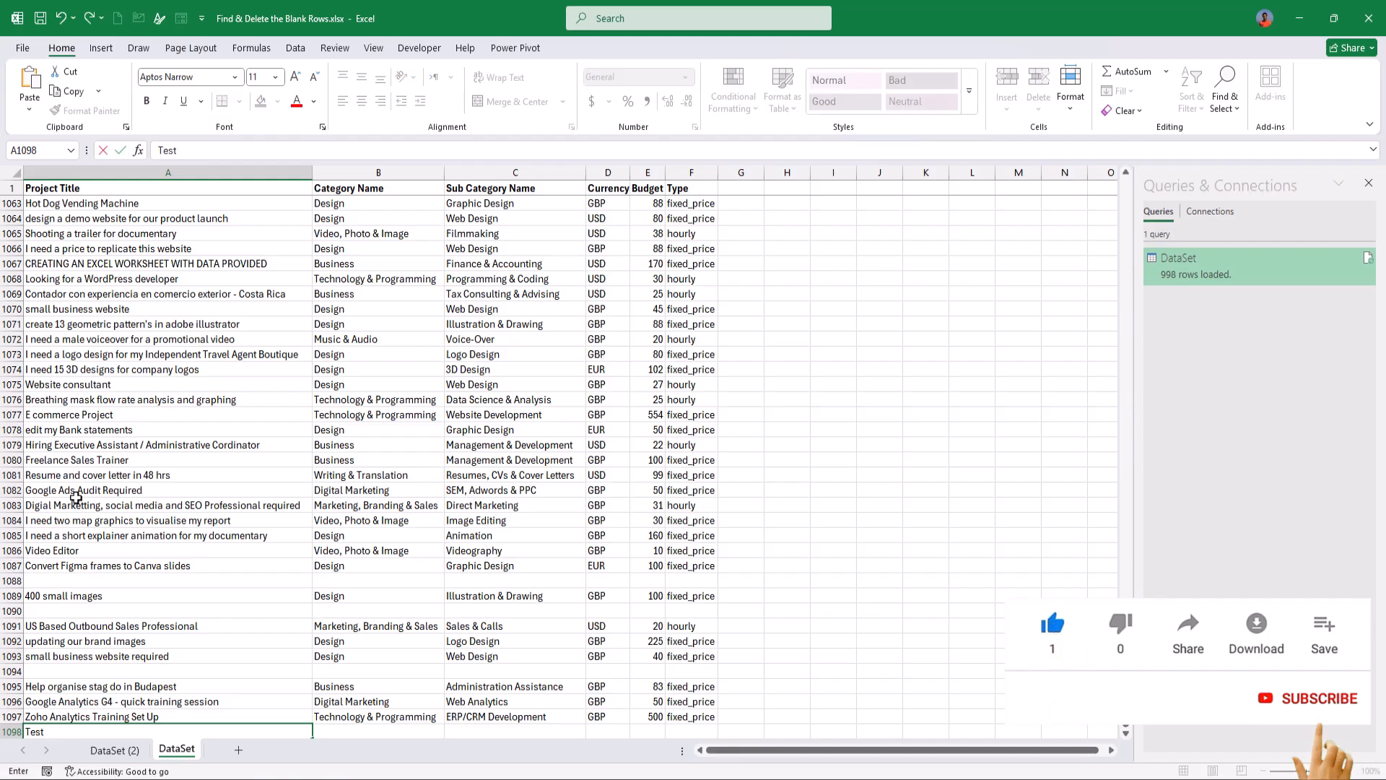
key("Return")
- Fill Test across row 1098 into the Category Name and Sub Category Name columns
key("Up")
key("shift+Right")
key("shift+Right")
key("shift+Right")
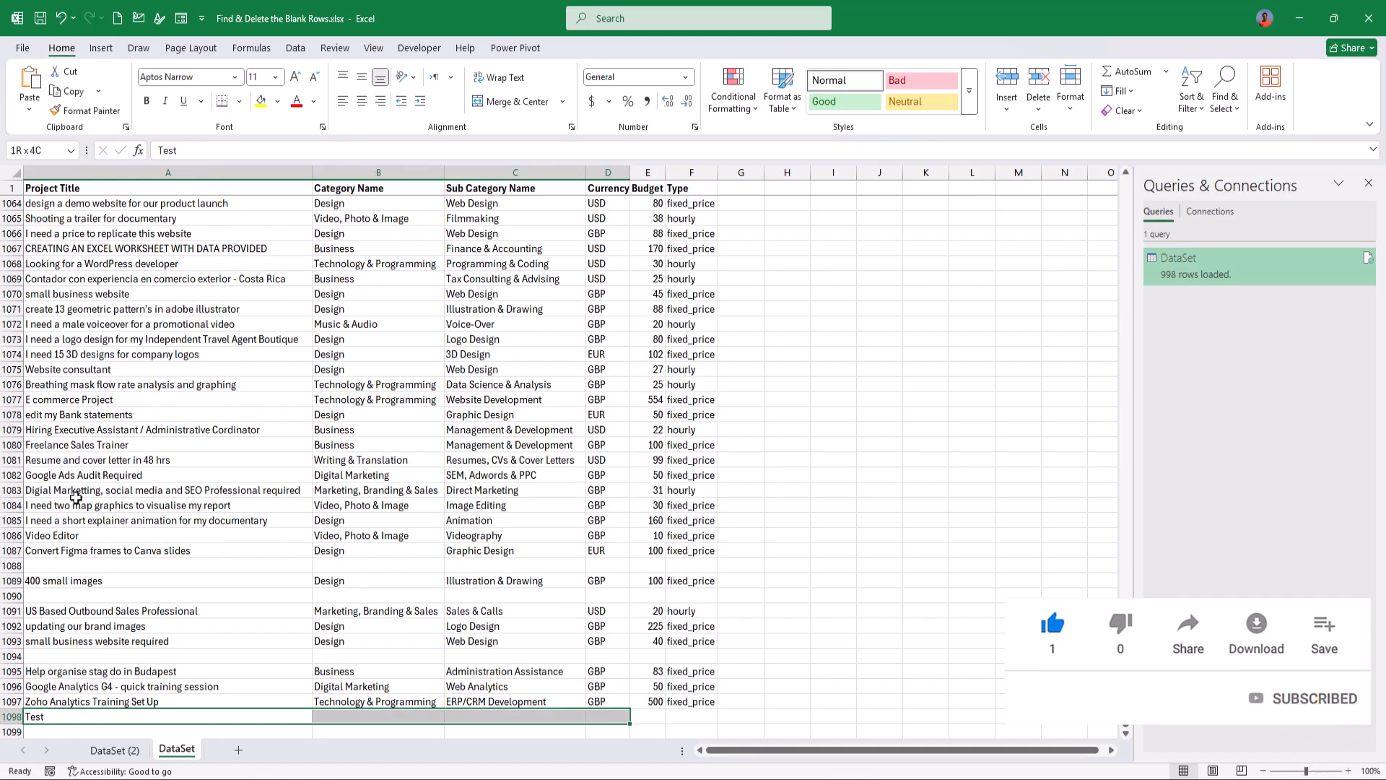
key("shift+Left")
key("ctrl+r")
- Complete row 1098 with currency GBP, budget 500 and the type fixed_price filled down from the record above
key("Right")
key("Right")
key("Right")
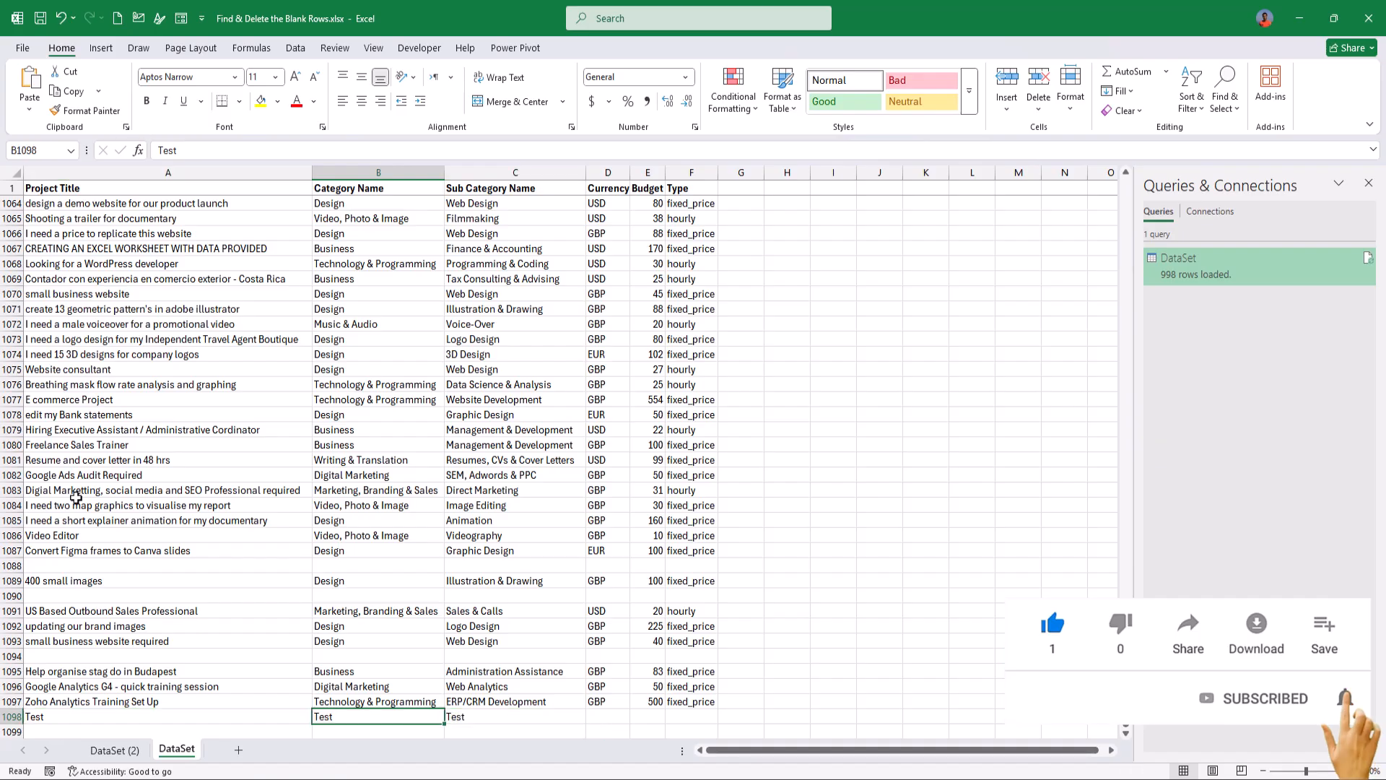
type("GBP")
key("Tab")
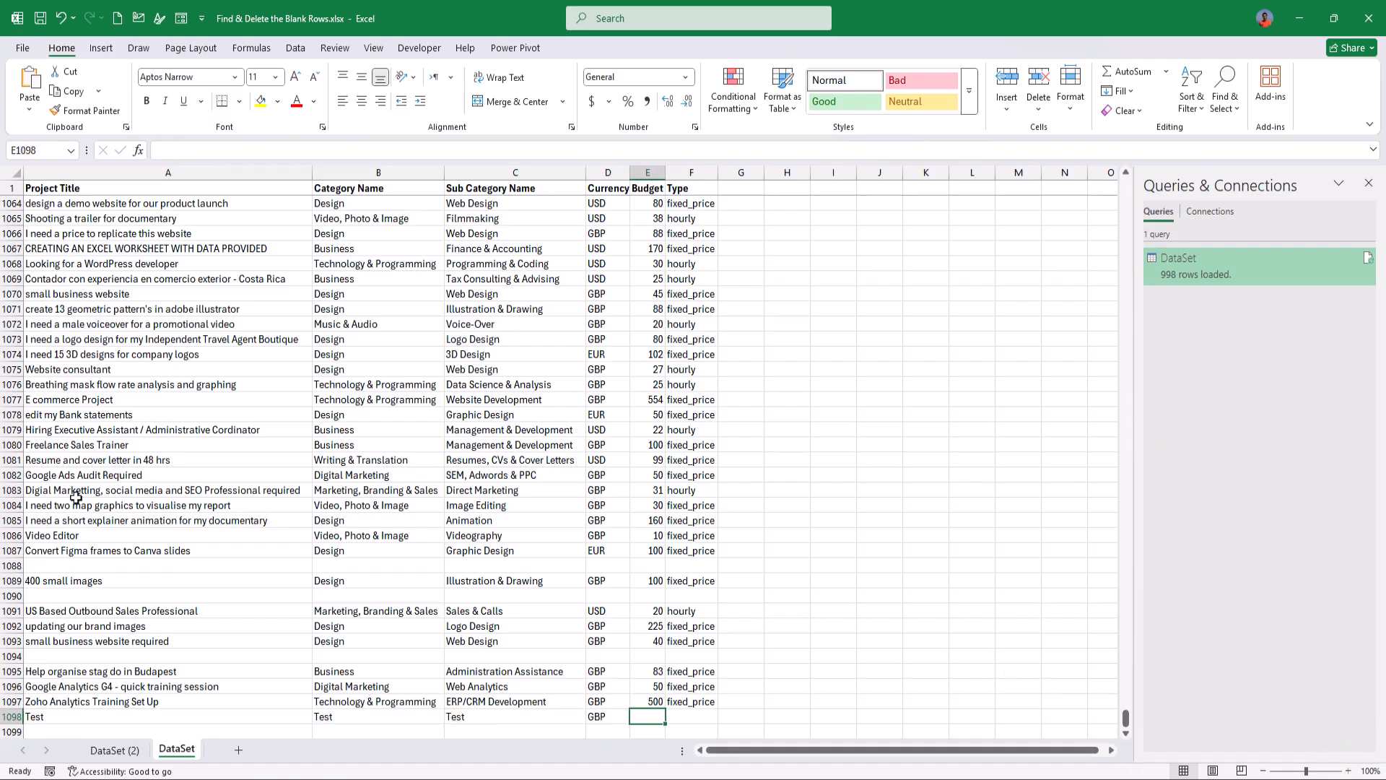
type("500")
key("Tab")
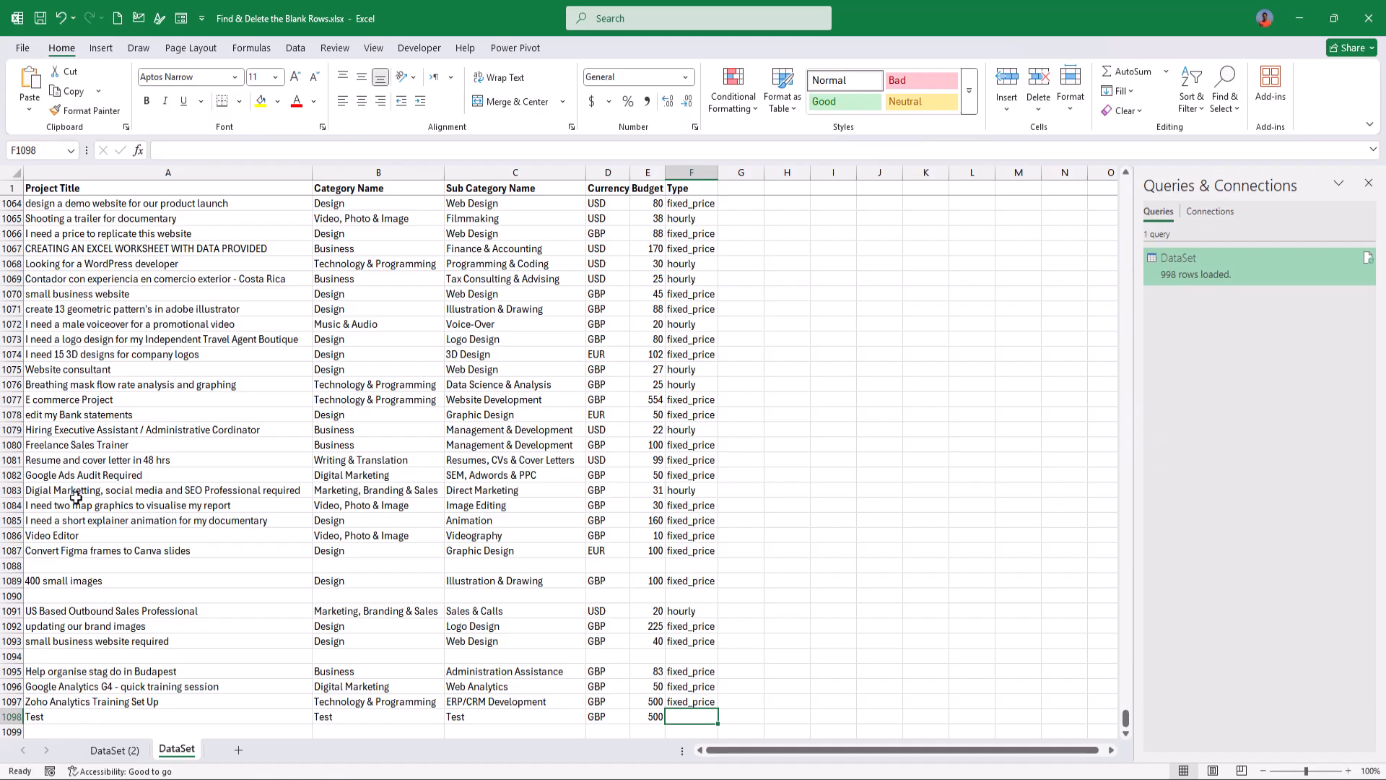
key("ctrl+d")
- Refresh the query table on the DataSet (2) sheet and check its last rows for the new Test record
left_click(114, 751)
left_click(146, 459)
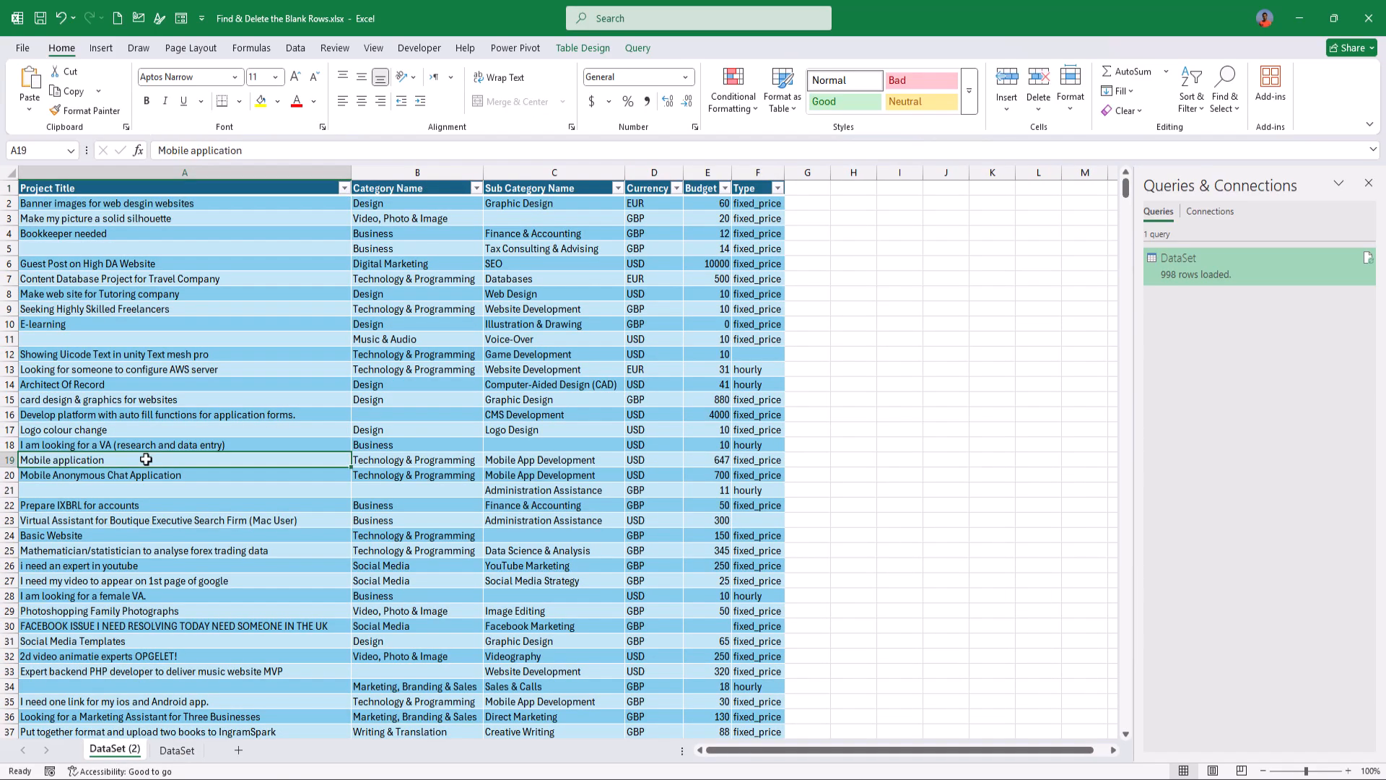
key("ctrl+Down")
key("ctrl+End")
key("Down")
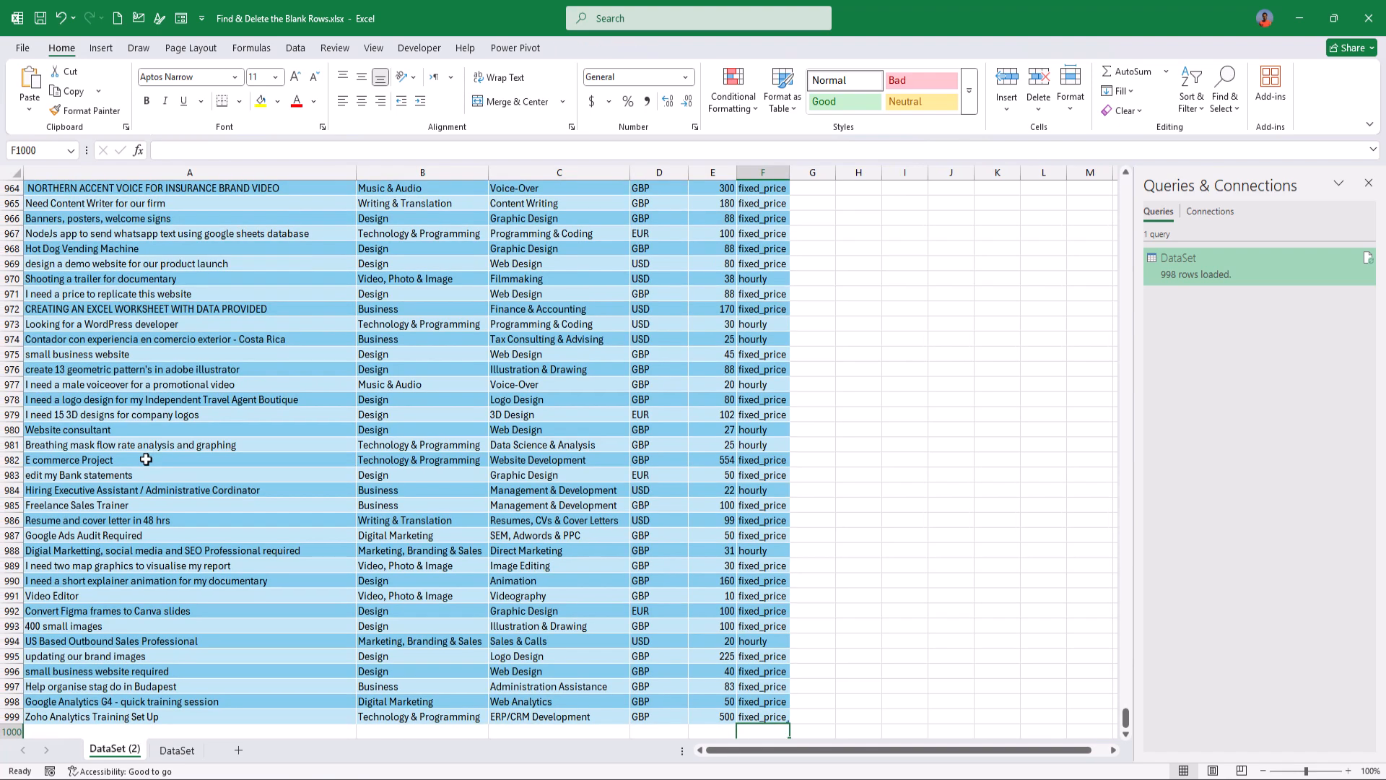
right_click(611, 243)
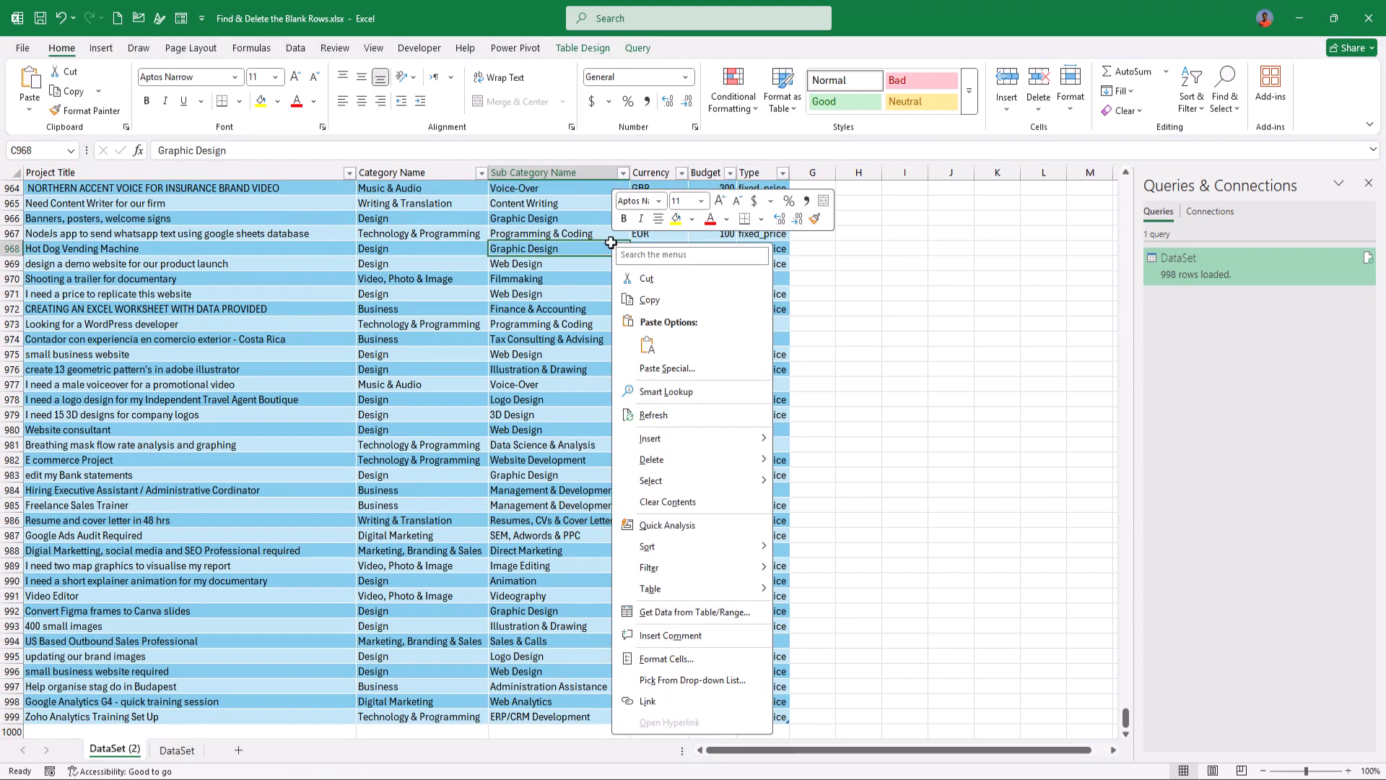
left_click(664, 417)
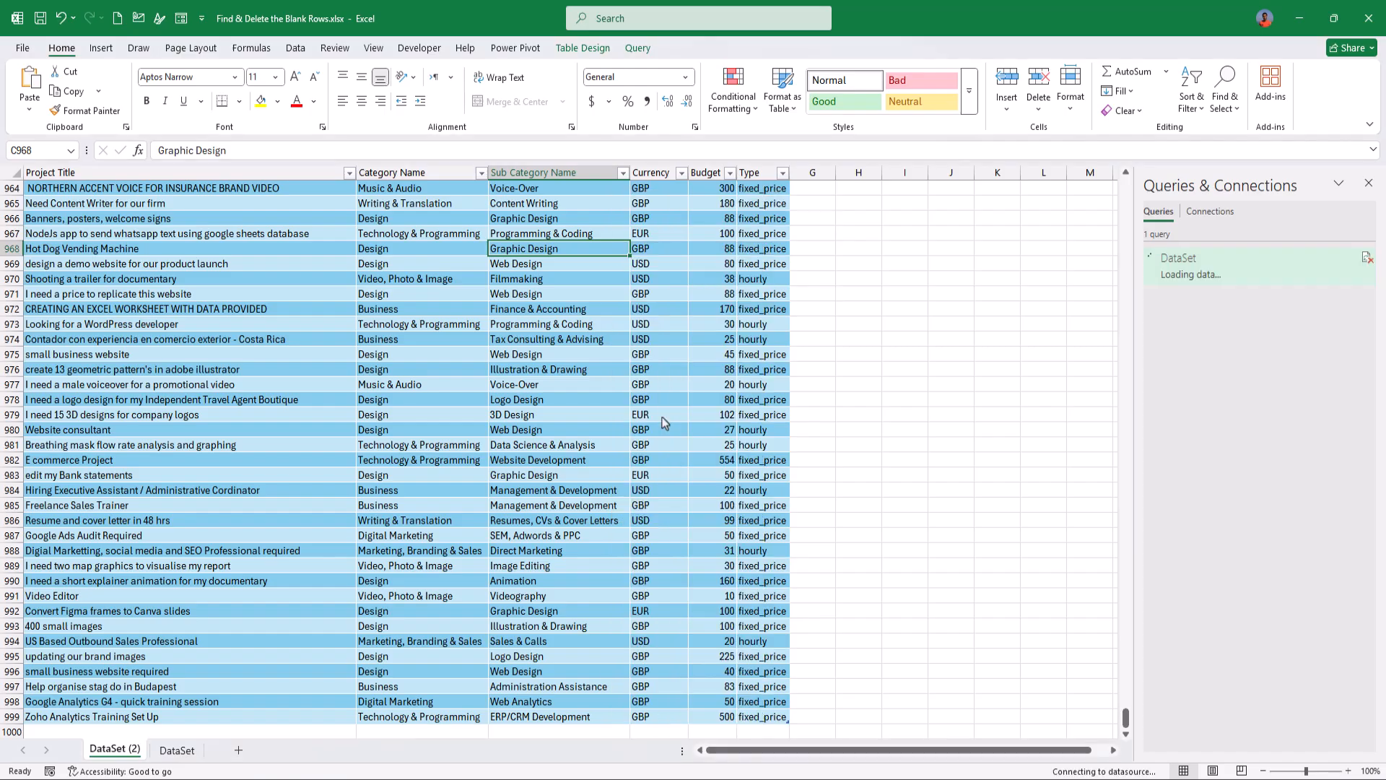
scroll(289, 484, "down", 2)
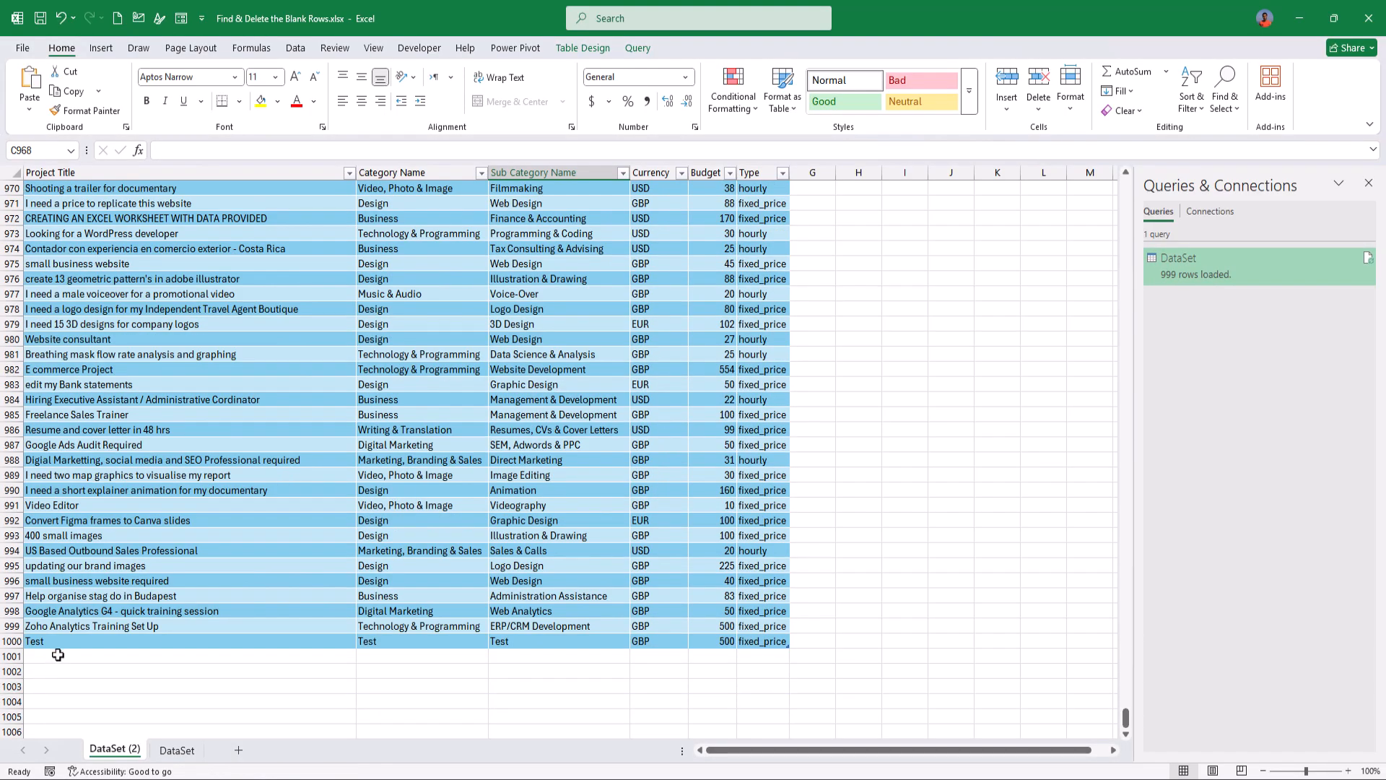
- On the DataSet sheet, insert a blank row above the Test record in row 1098
left_click(177, 750)
left_click(9, 717)
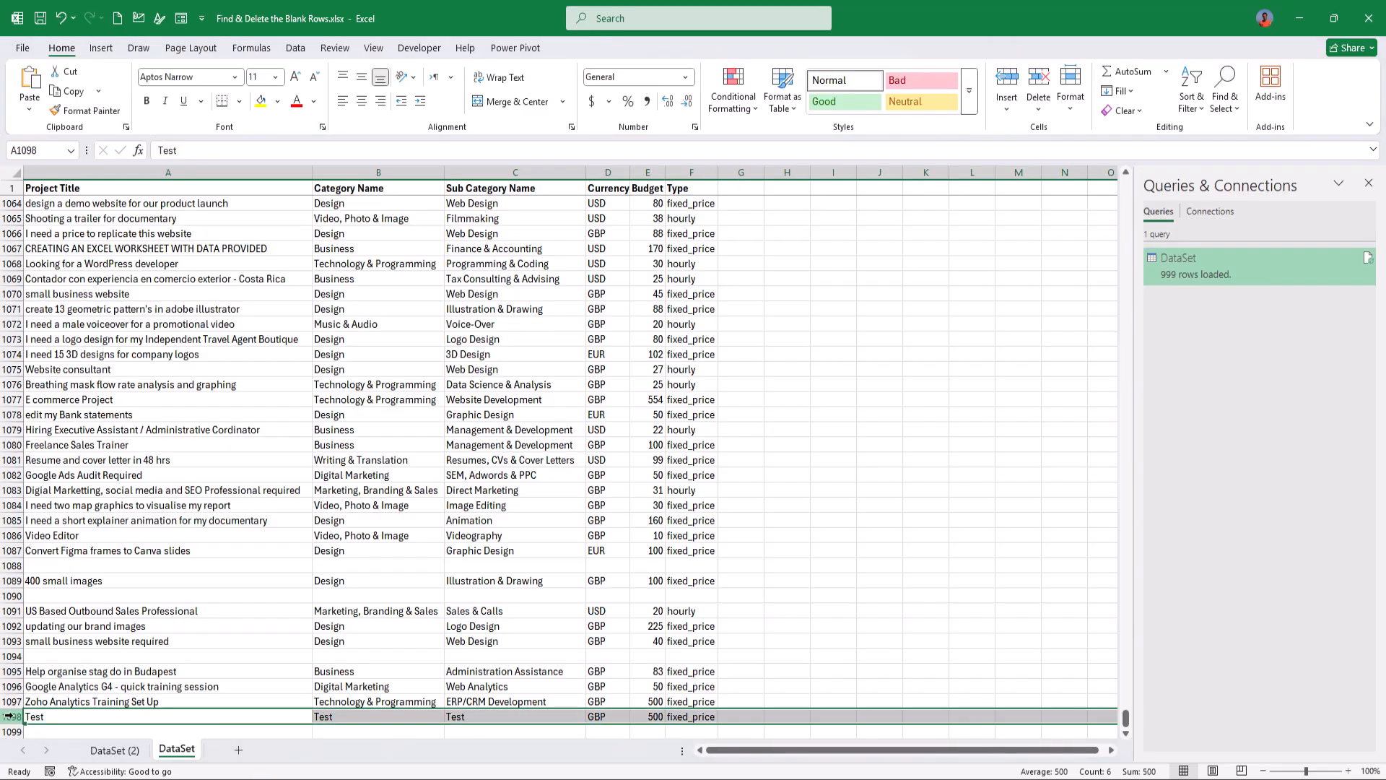
right_click(8, 716)
left_click(73, 580)
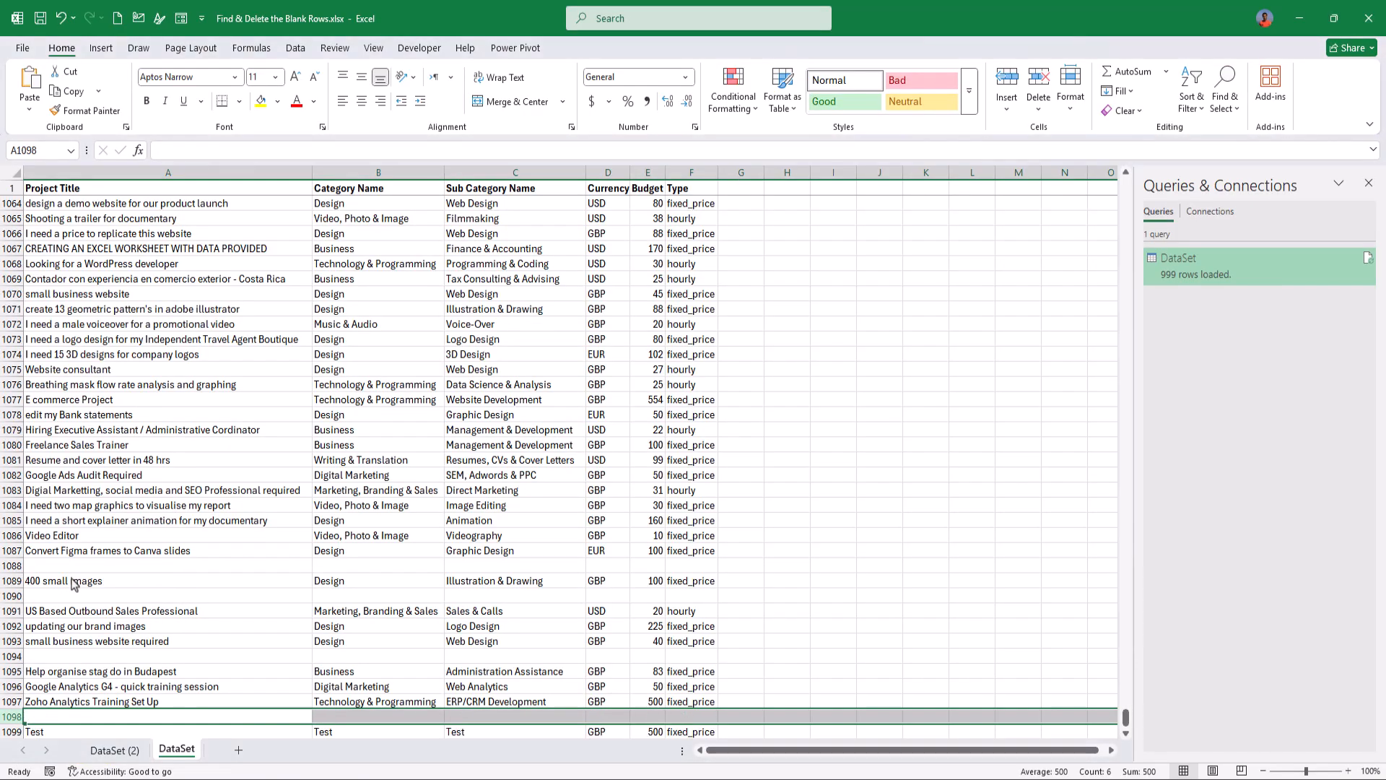
scroll(416, 616, "down", 2)
left_click(304, 581)
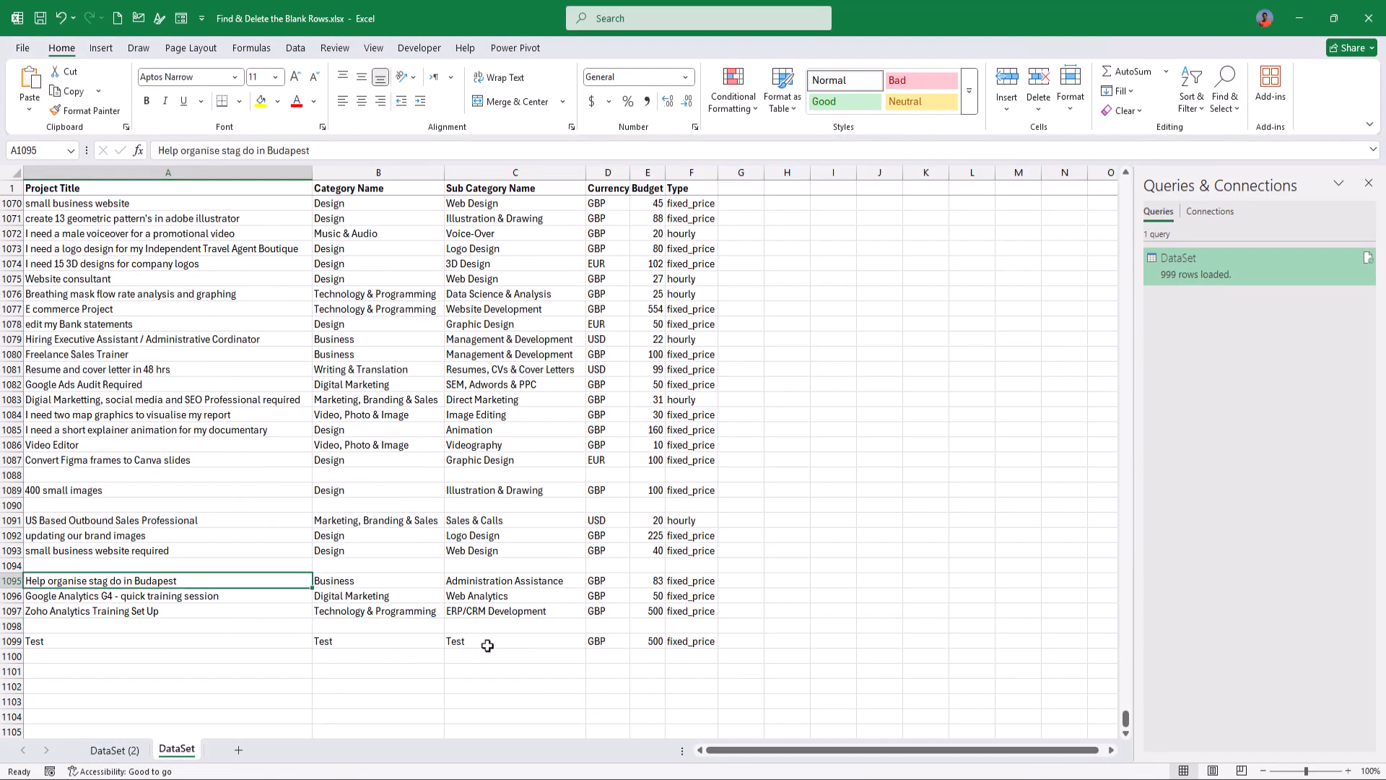
- Refresh the DataSet (2) query table again to process the newly inserted blank source row
left_click(114, 750)
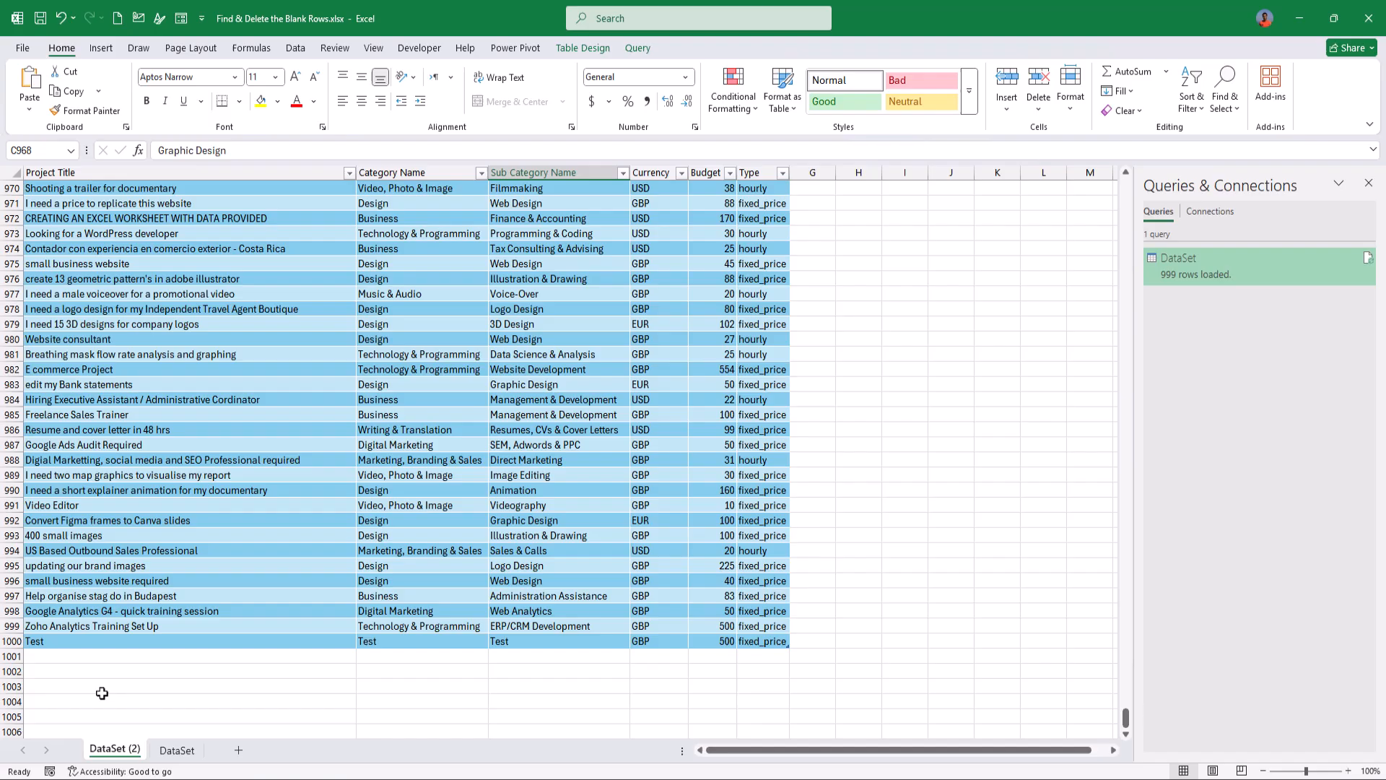
left_click(299, 412)
right_click(300, 414)
left_click(342, 460)
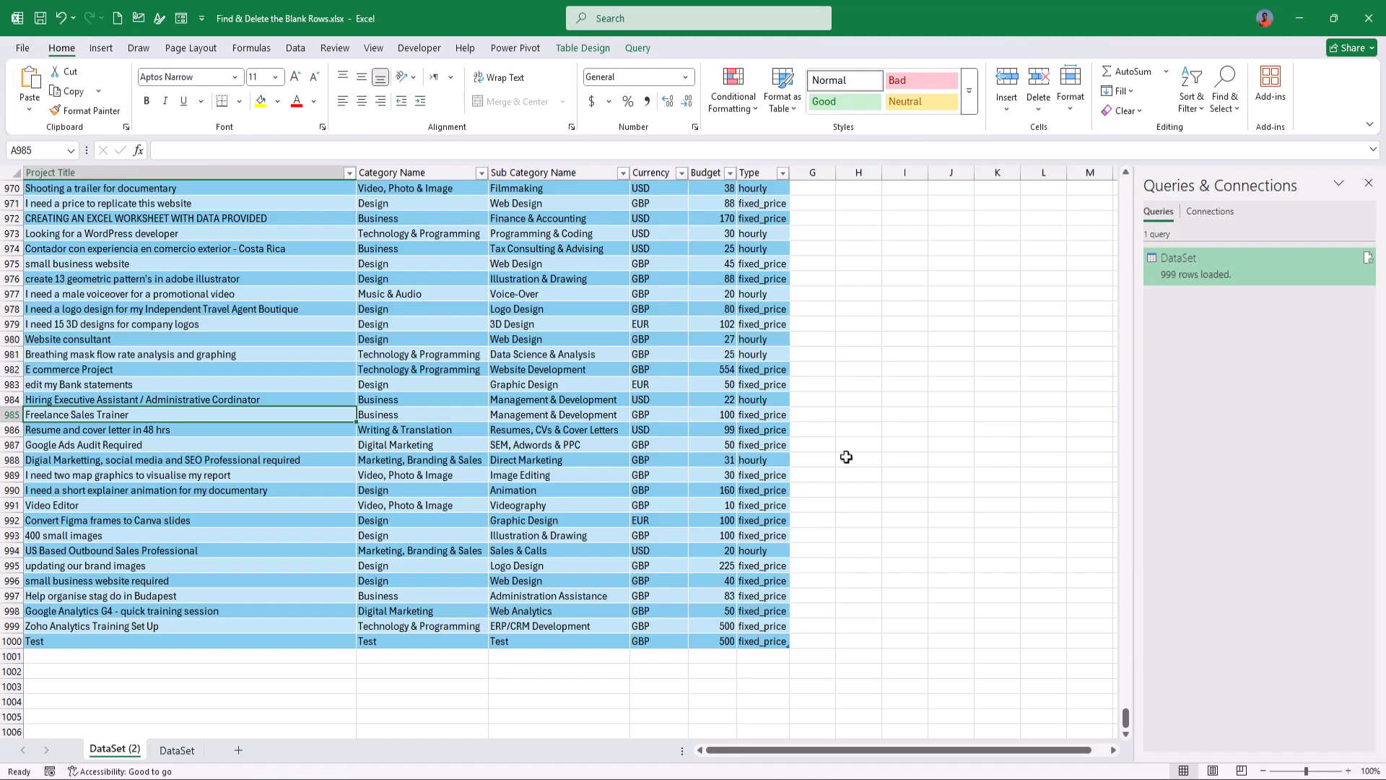
- Change the DataSet query's load destination to a PivotTable Report on a new worksheet, accepting the deletion of the existing table
left_click(681, 383)
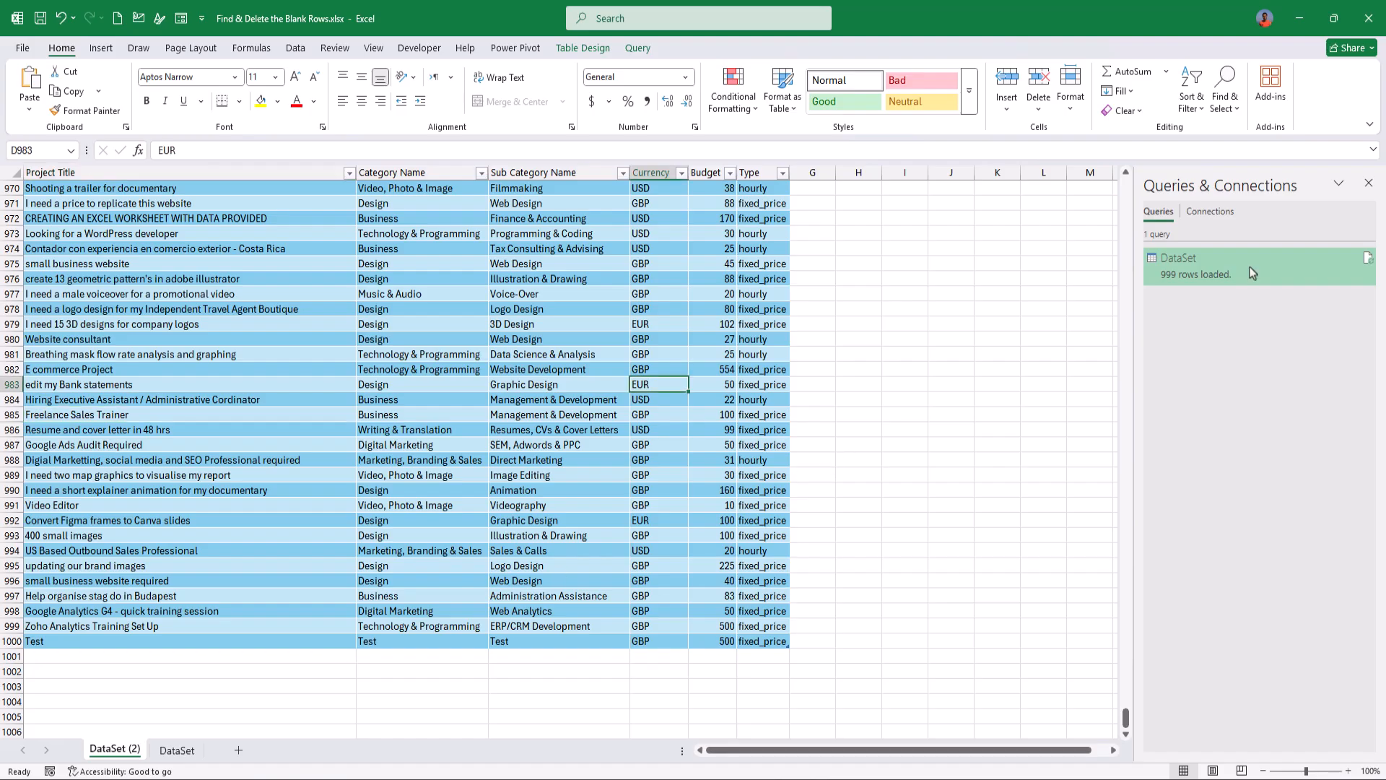
right_click(1252, 273)
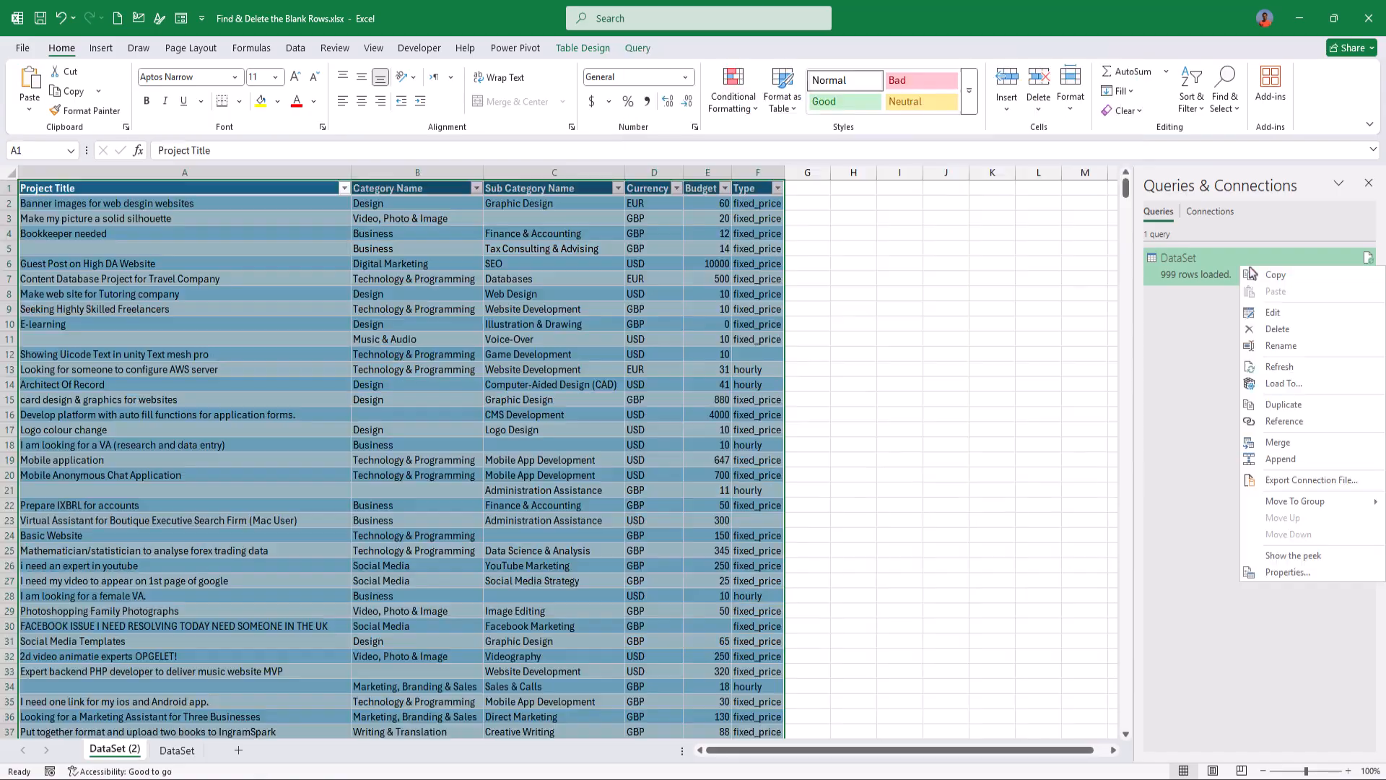
left_click(1291, 395)
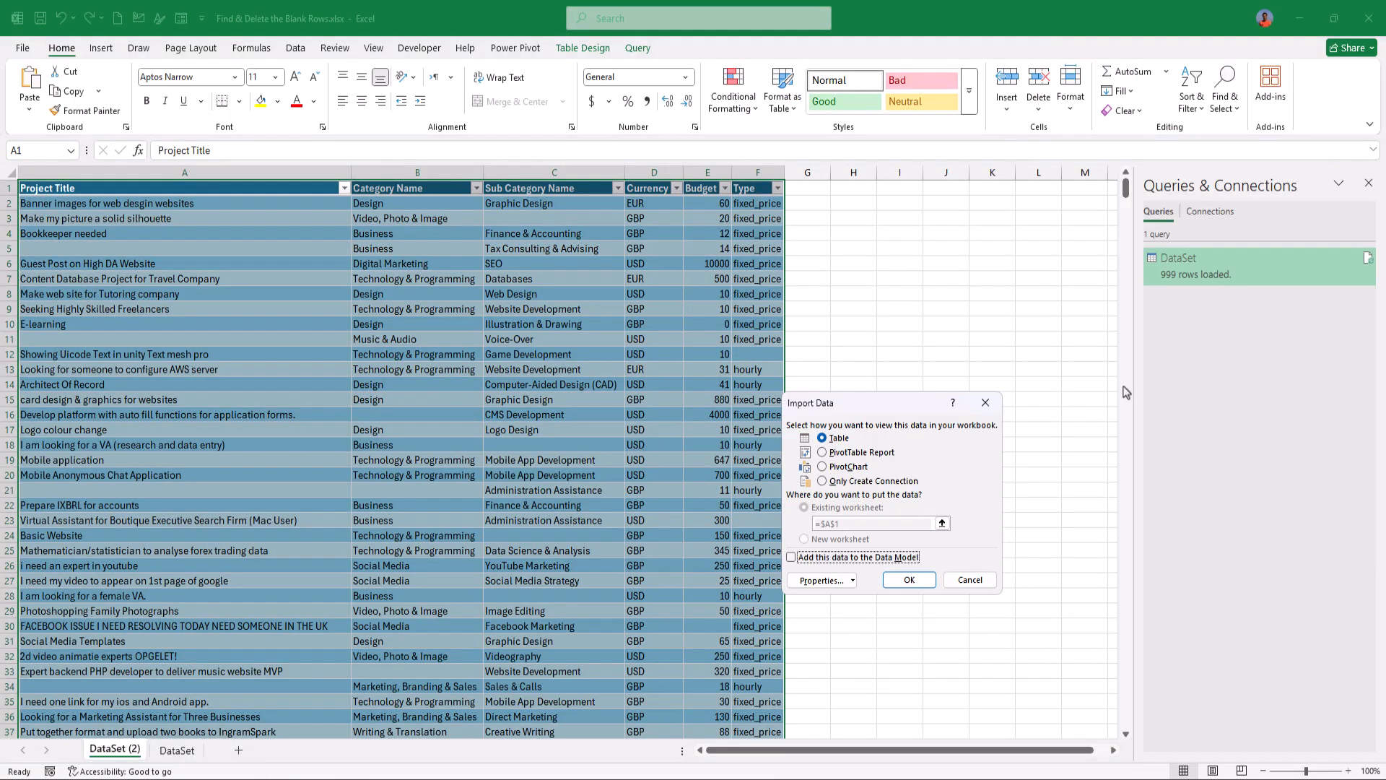
left_click(863, 452)
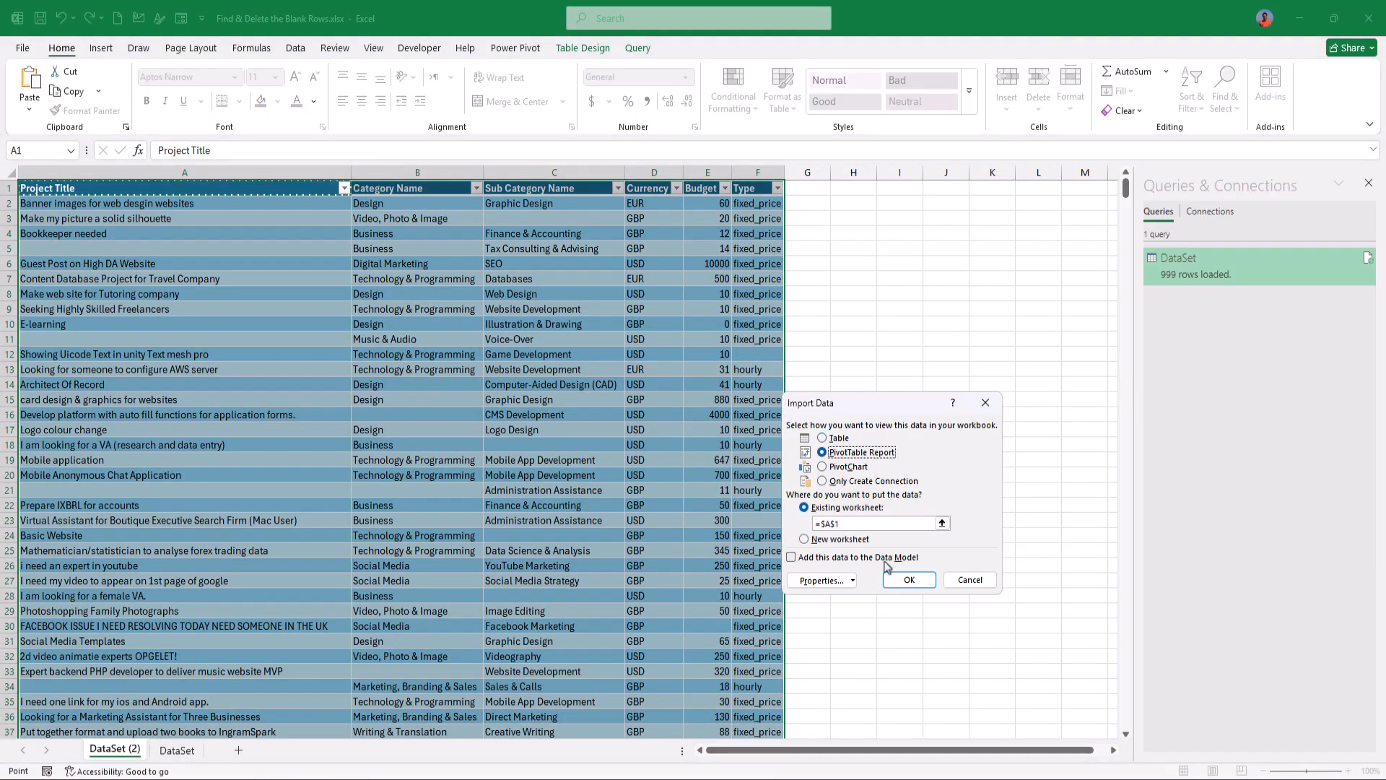
left_click(815, 542)
left_click(911, 581)
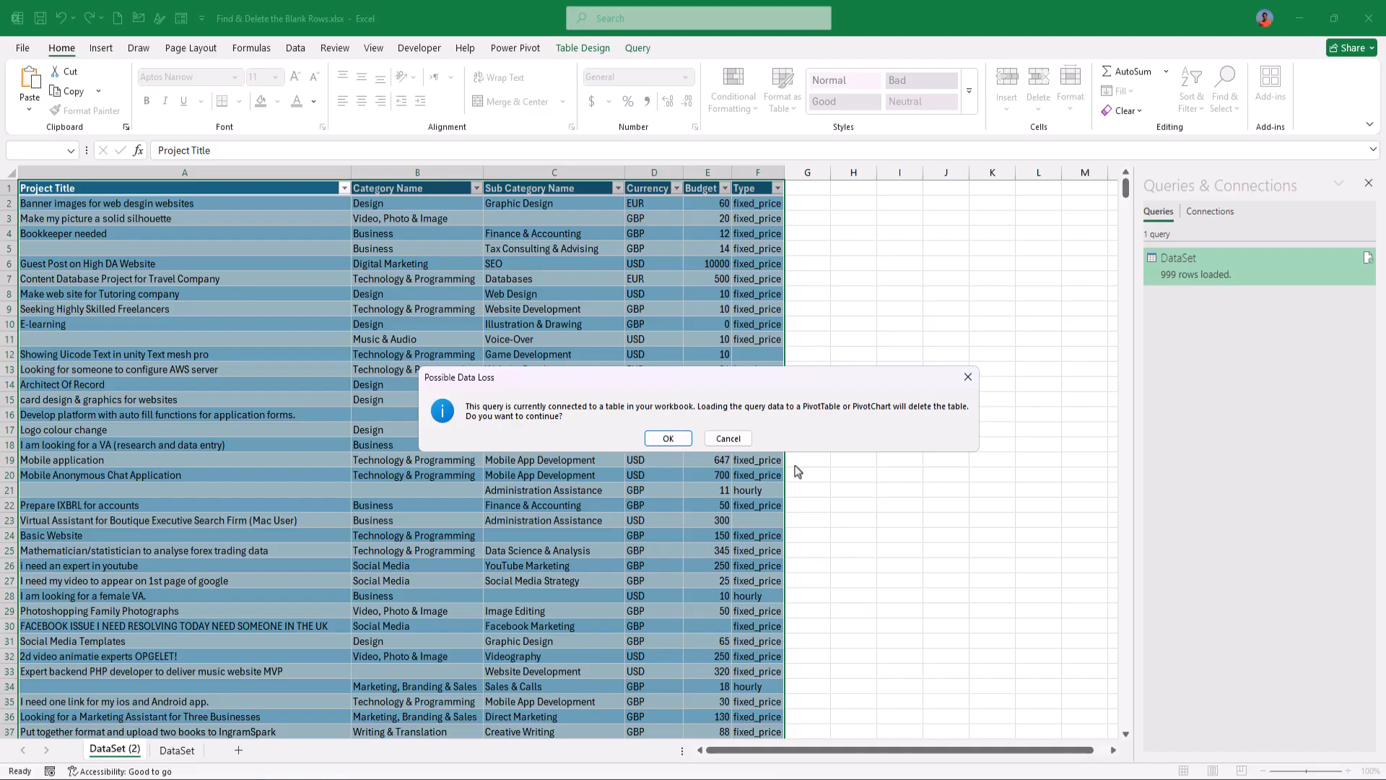
key("Return")
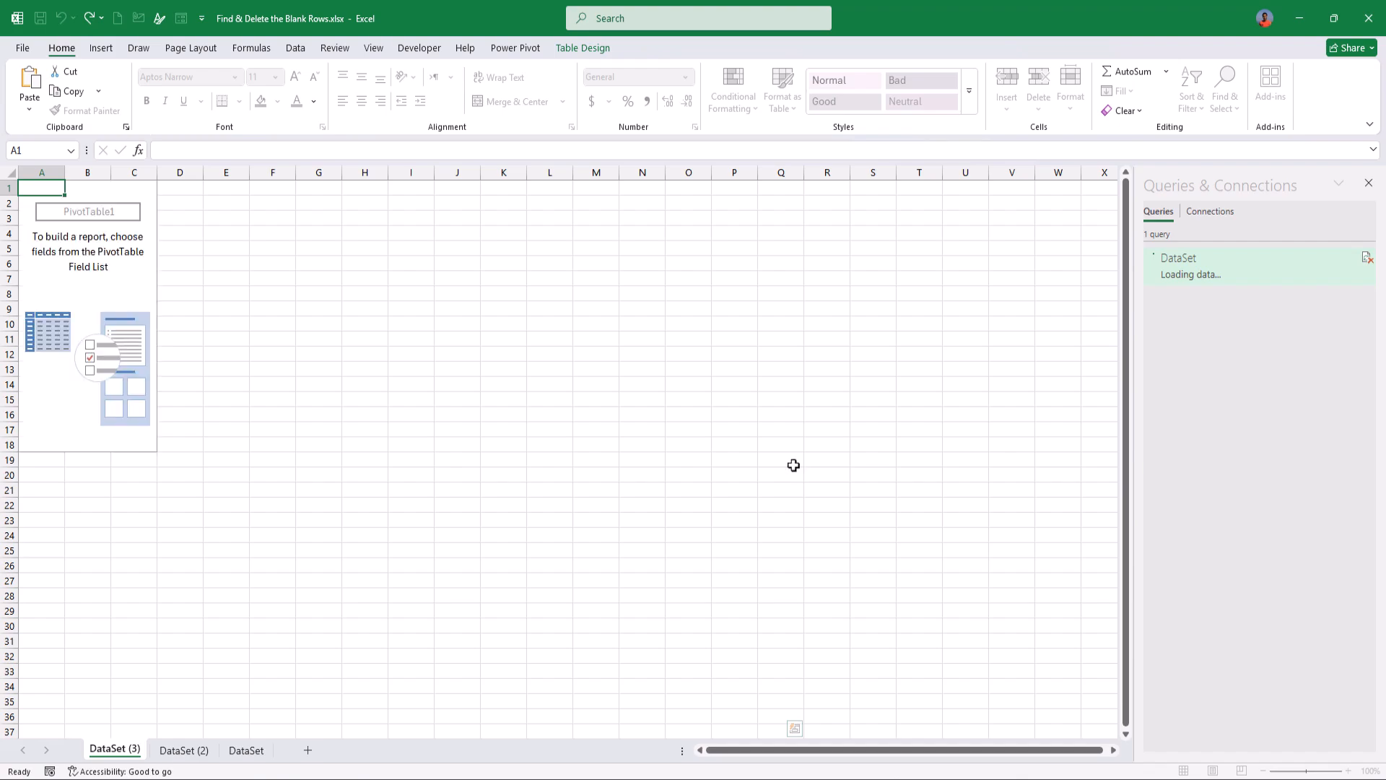
- Check the DataSet (2) sheet, and on DataSet (3) build the PivotTable with Project Title as rows and the sum of Budget as values
left_click(184, 751)
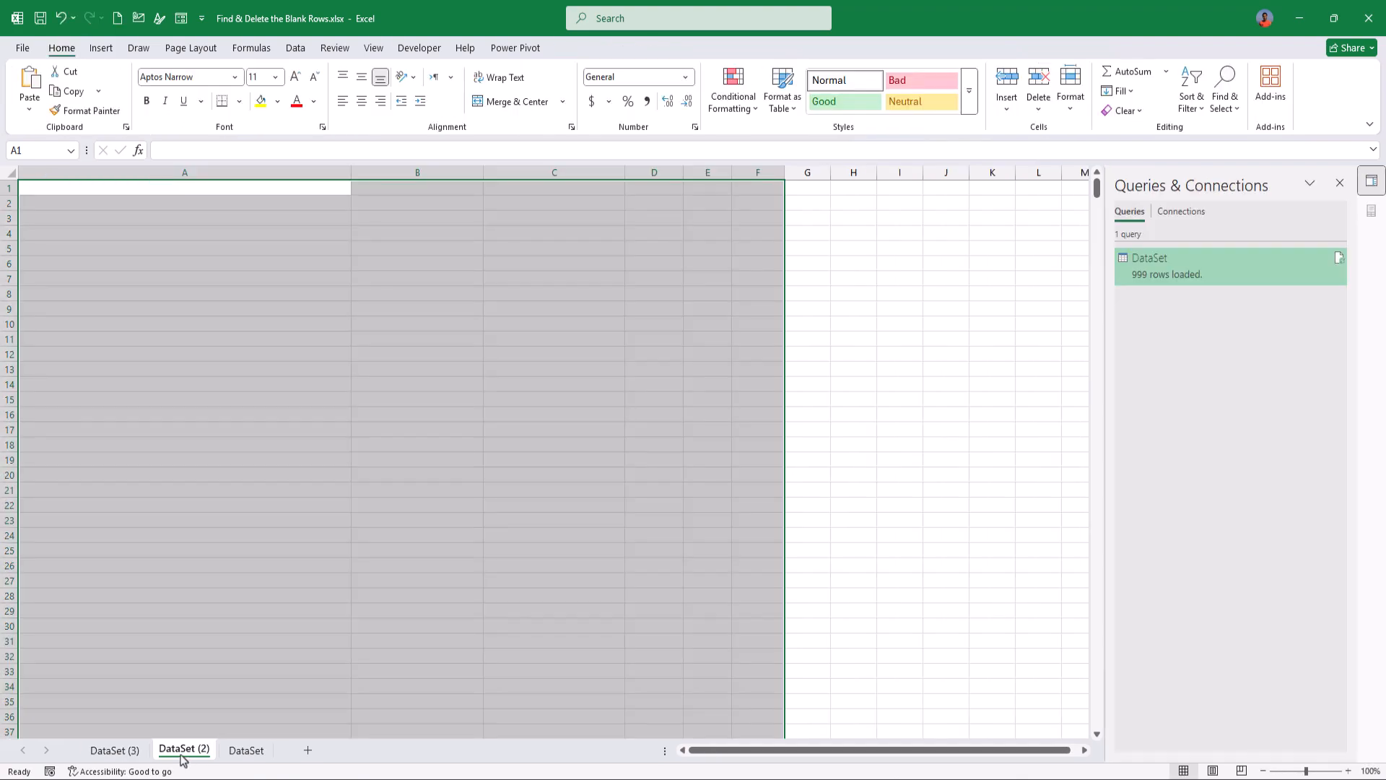
left_click(120, 755)
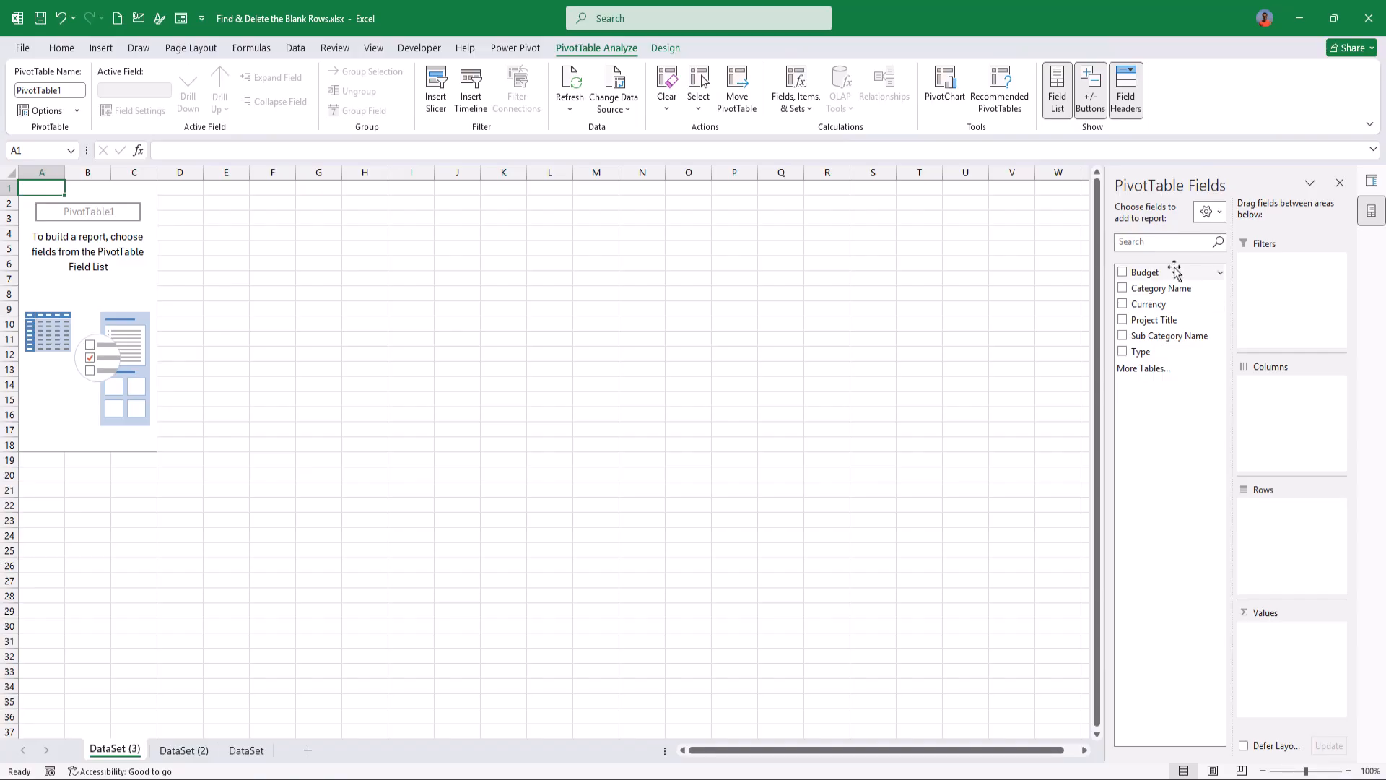
left_click_drag(1174, 321, 1289, 548)
left_click_drag(1151, 274, 1293, 704)
- Review the project title rows, and replace Project Title with Currency as the PivotTable's row field
scroll(307, 477, "down", 13)
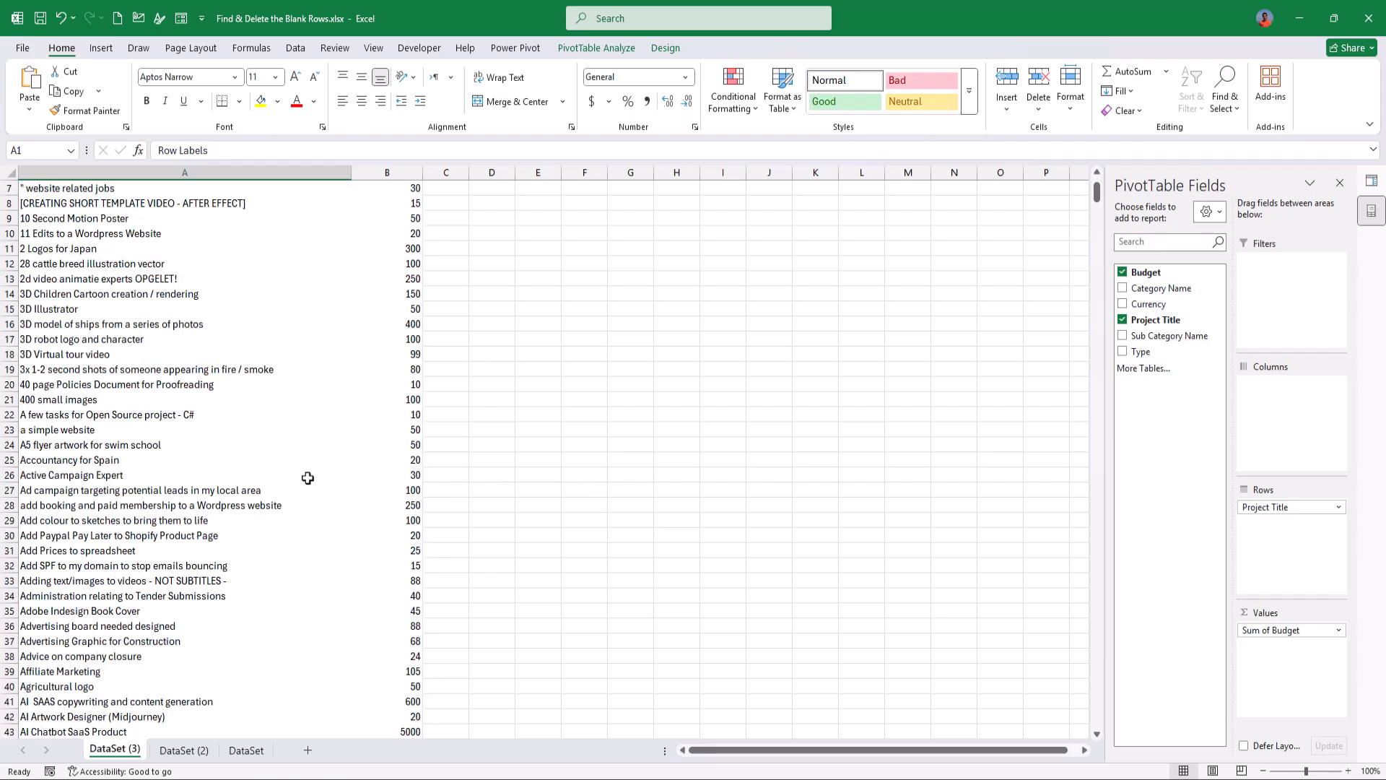
scroll(308, 478, "up", 10)
scroll(309, 478, "up", 3)
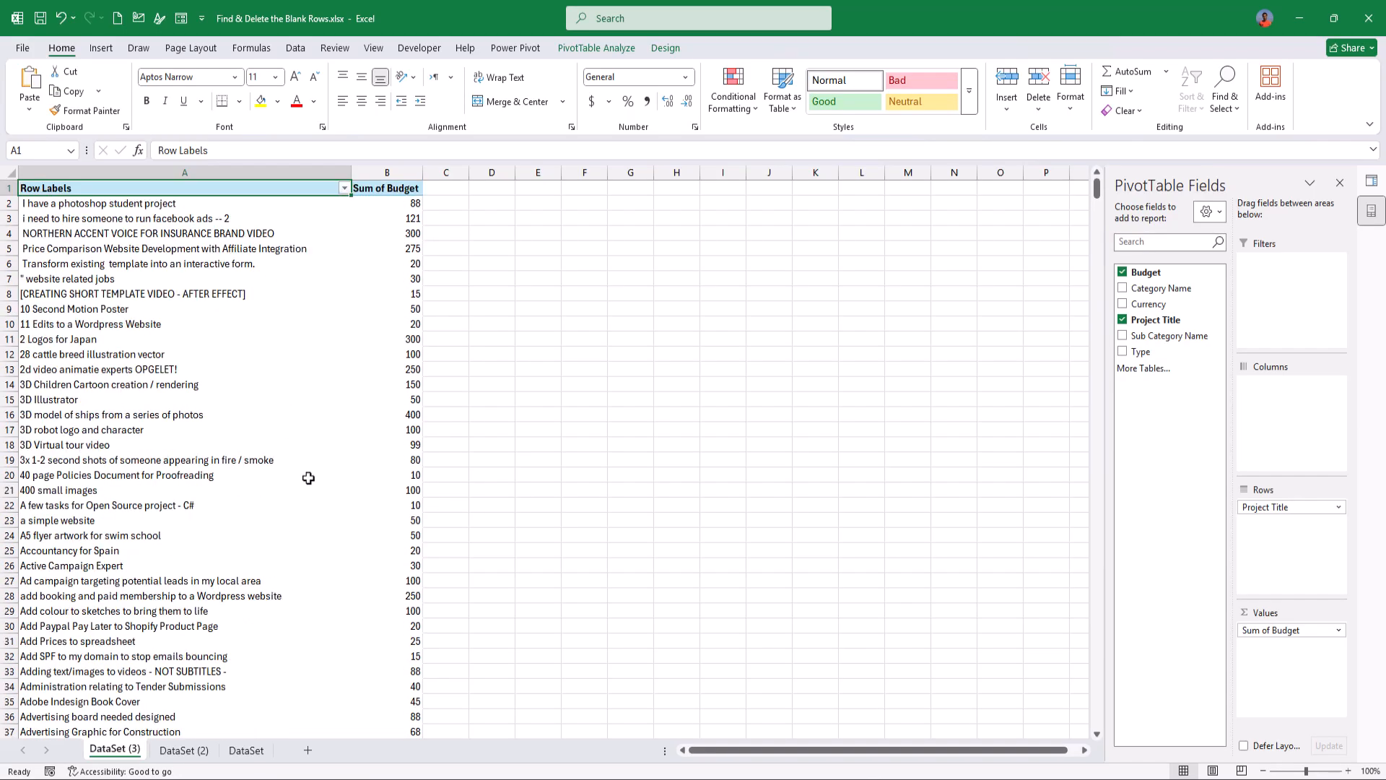
left_click(1152, 320)
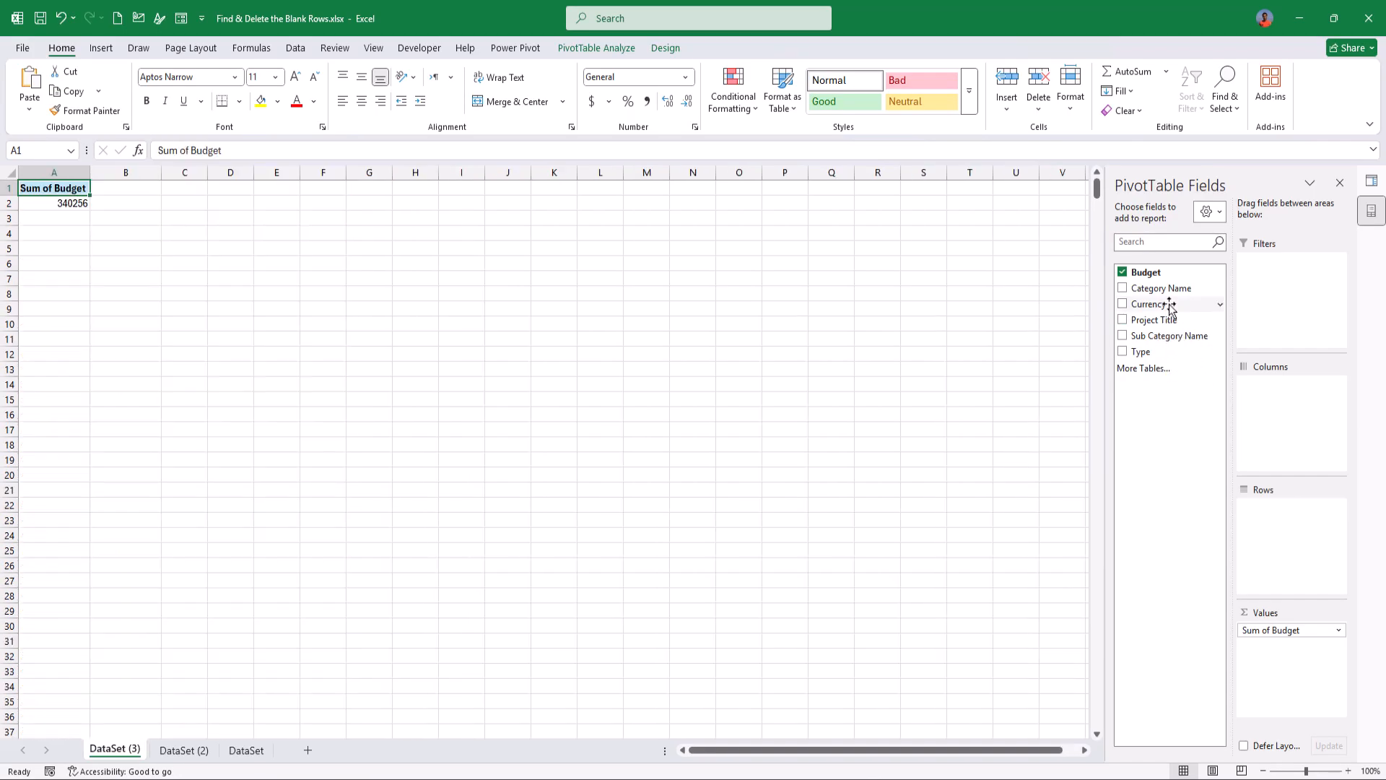
left_click_drag(1164, 304, 1271, 534)
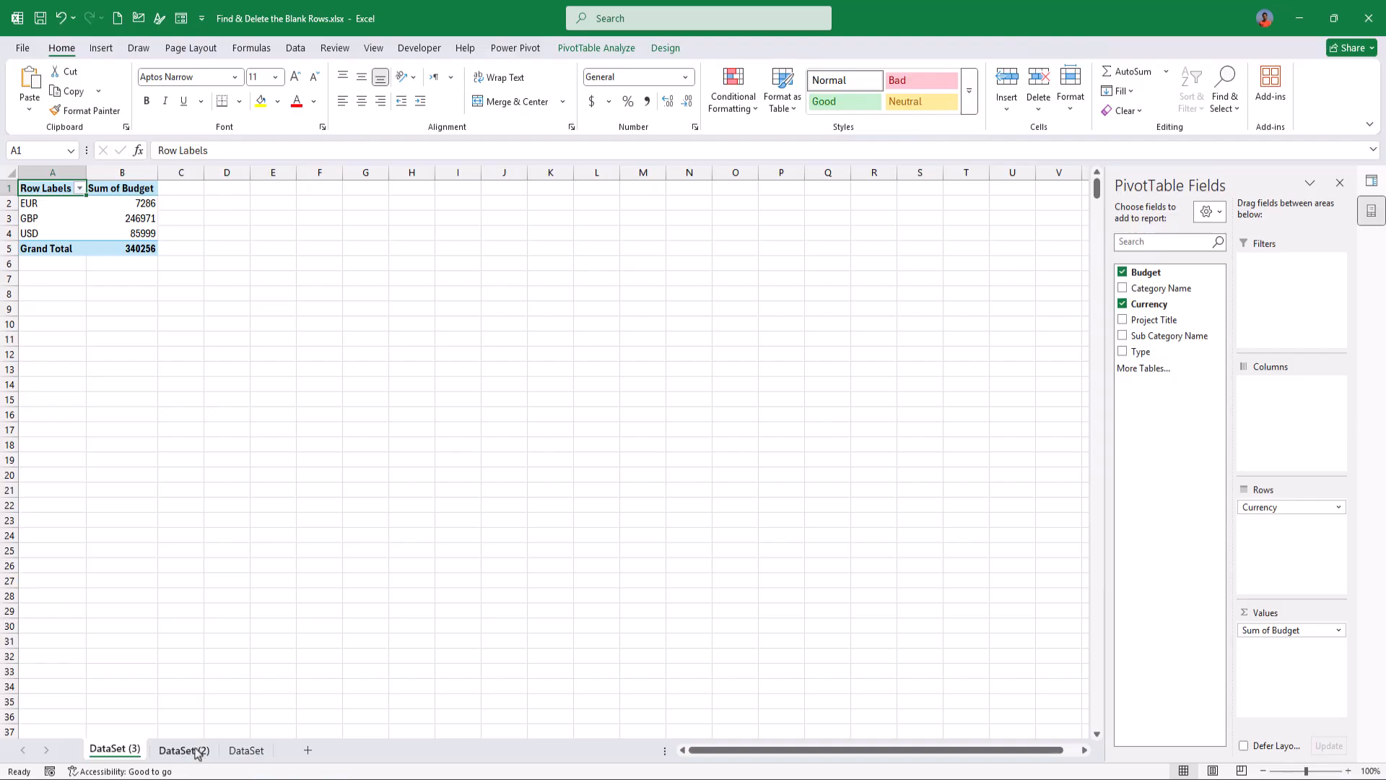
- Delete the DataSet query from the workbook's queries and confirm its deletion
left_click(1371, 181)
right_click(1227, 262)
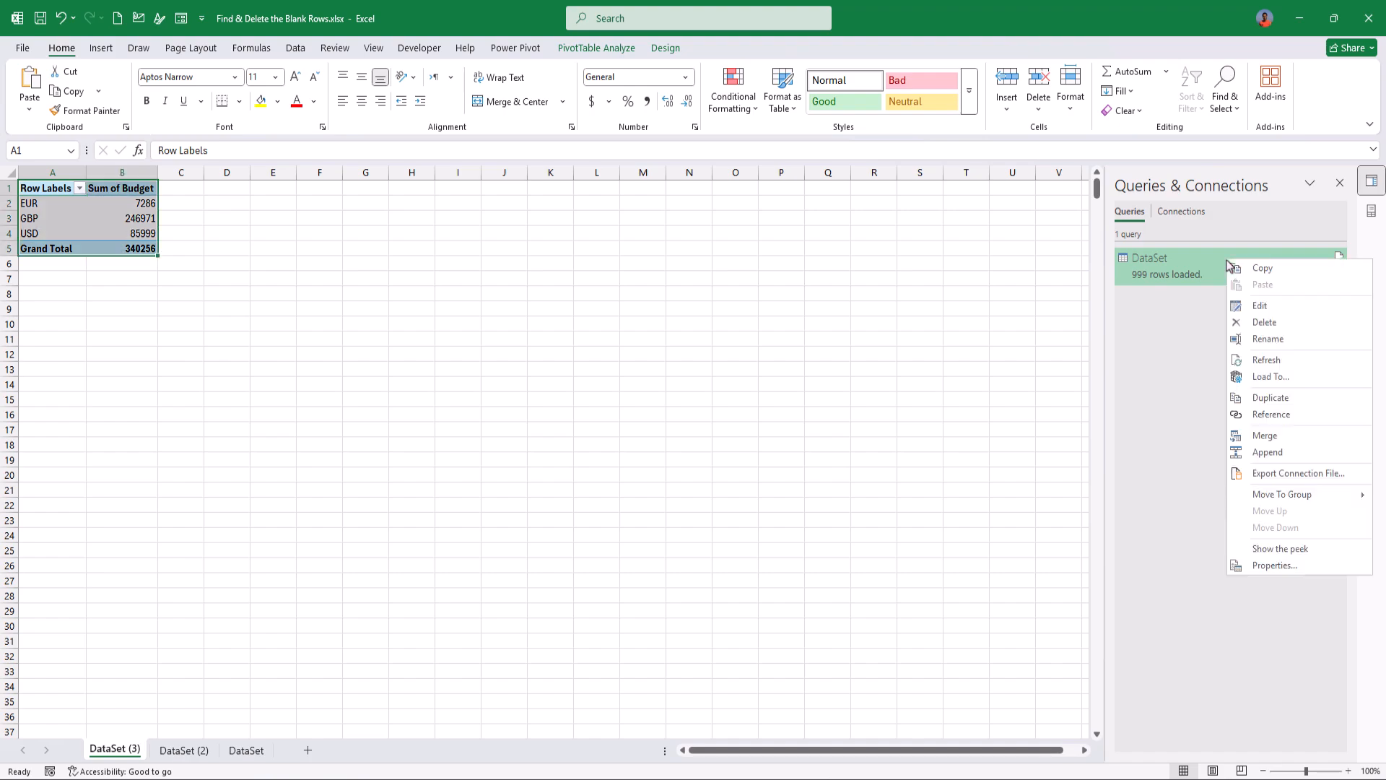
left_click(1253, 323)
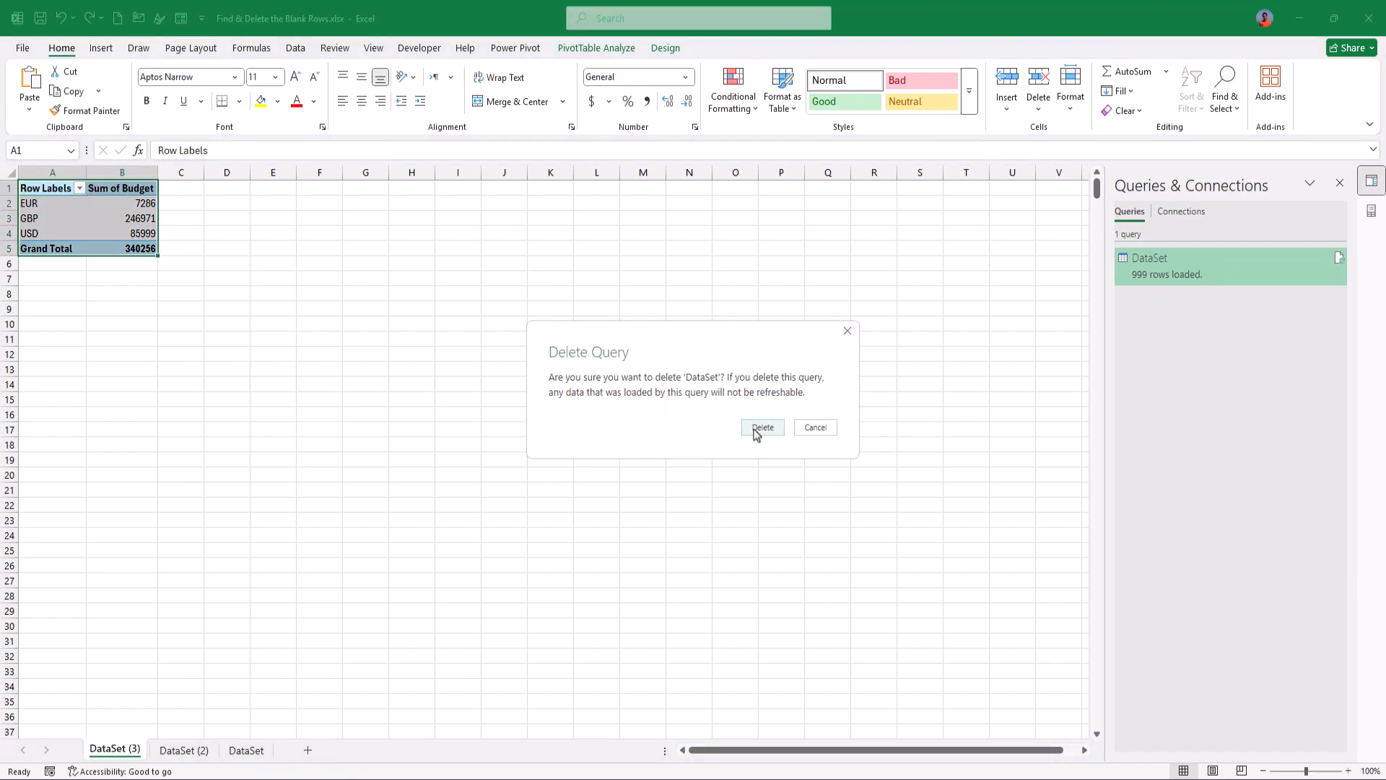
left_click(755, 430)
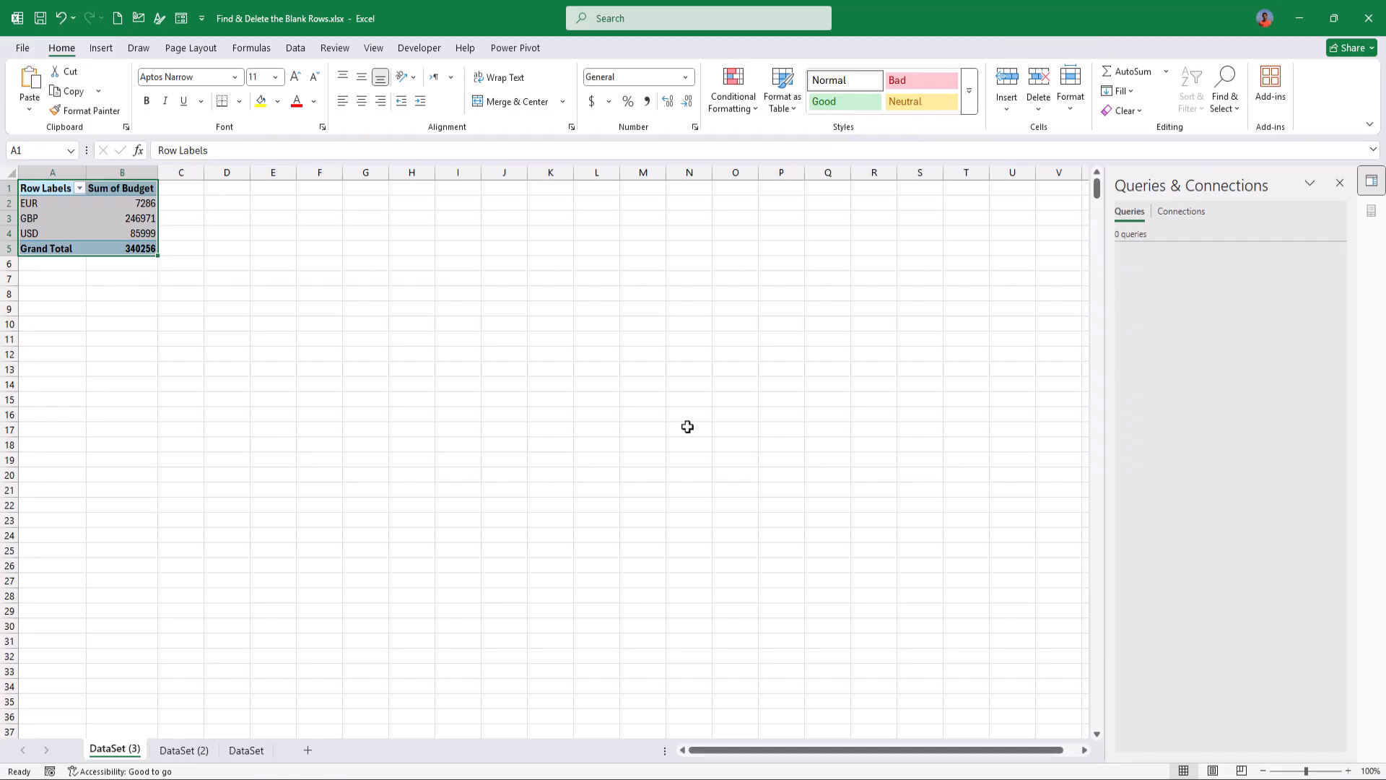